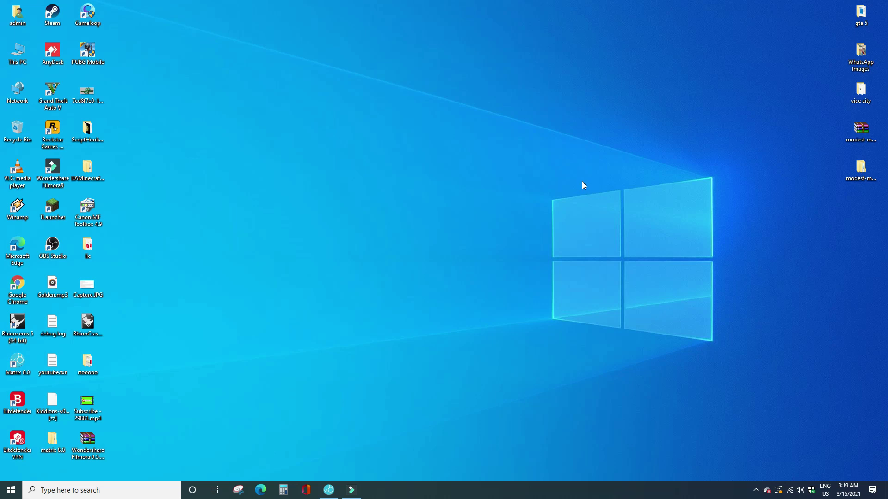
Refresh the Windows desktop and restore the Matrix 8.0 window from the taskbar.
right_click(538, 211)
left_click(553, 240)
left_click(329, 490)
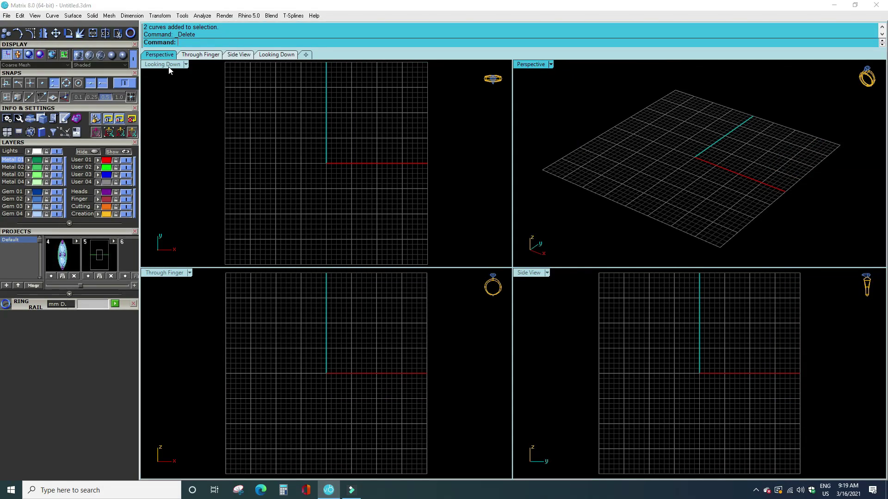
Maximize the Looking Down viewport and show the Setting tool set with the Signet Ring Builder.
double_click(165, 64)
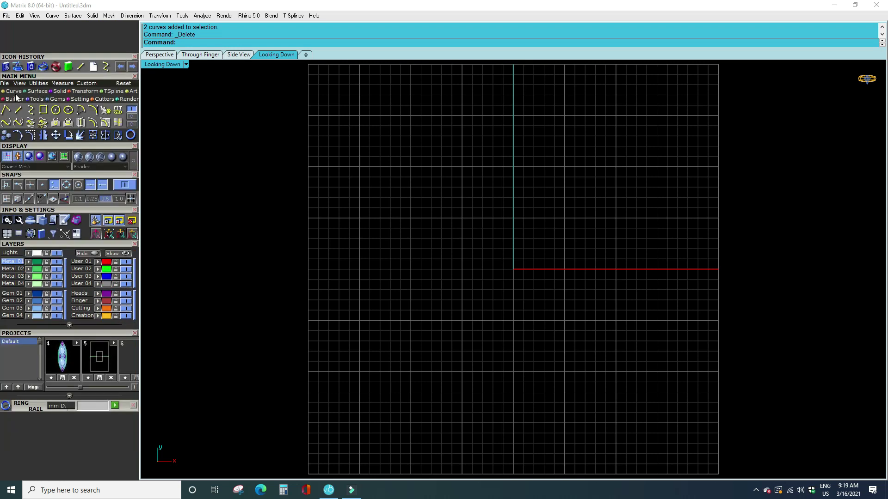
left_click(79, 100)
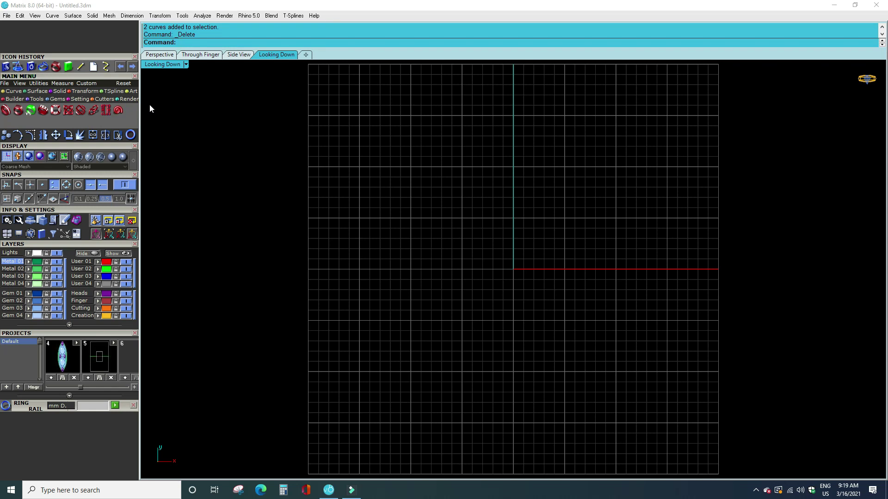
Open the Signet Ring Builder and close the separate Ring Rail panel.
left_click(17, 113)
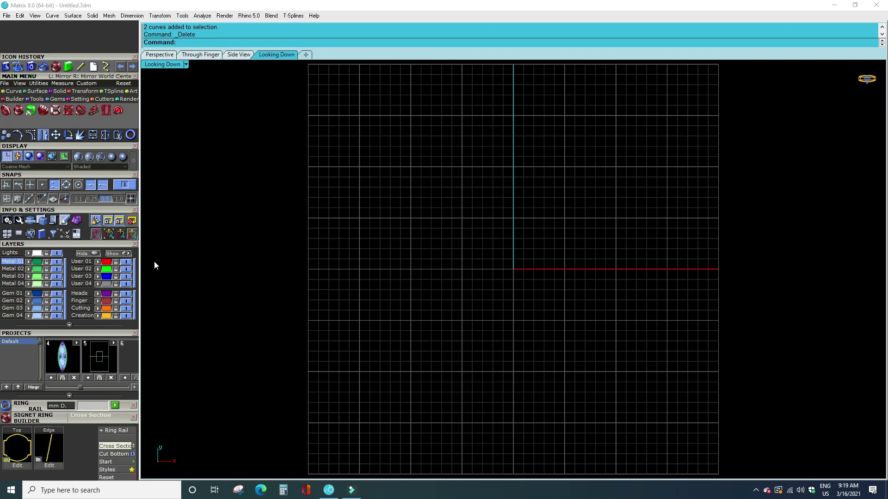
scroll(99, 321, "down", 1)
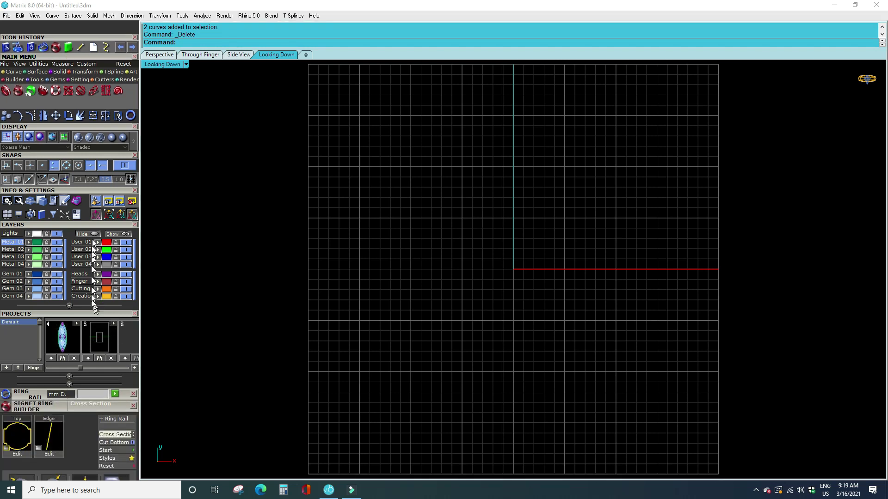
scroll(111, 199, "down", 5)
scroll(105, 364, "down", 1)
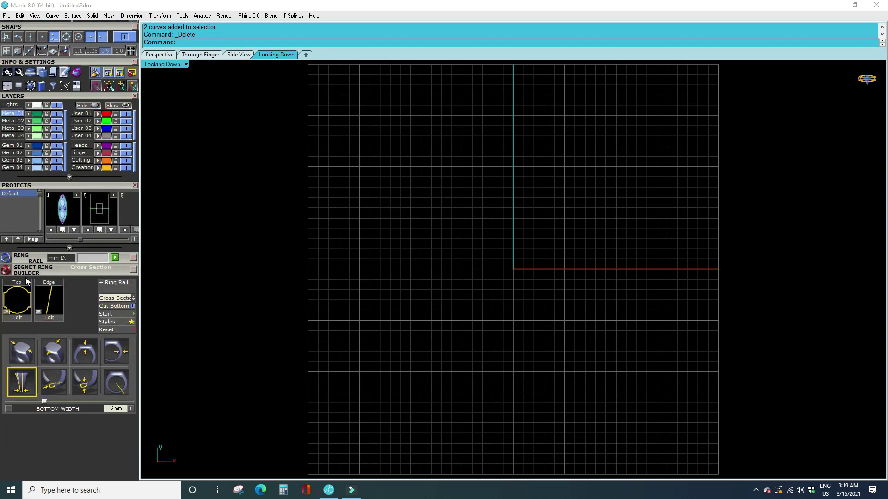
left_click(133, 257)
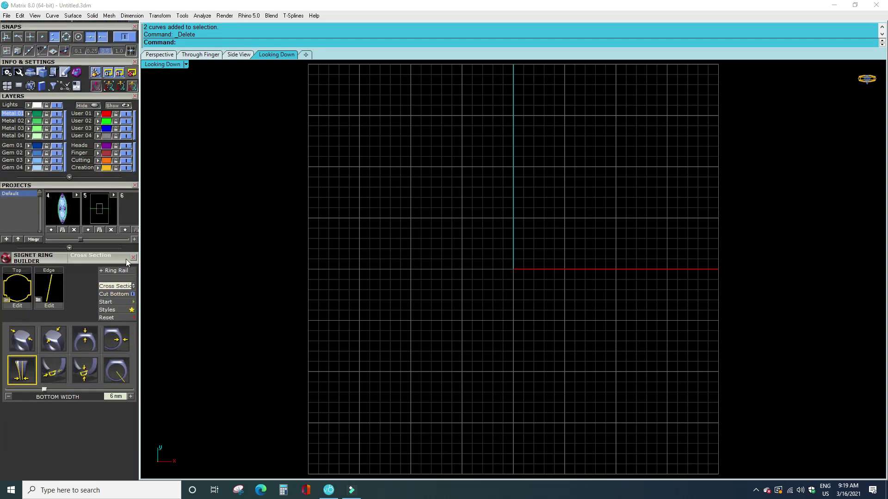
Review the top length, width, thickness, shank thickness, bottom width and bottom length scale settings.
left_click(20, 344)
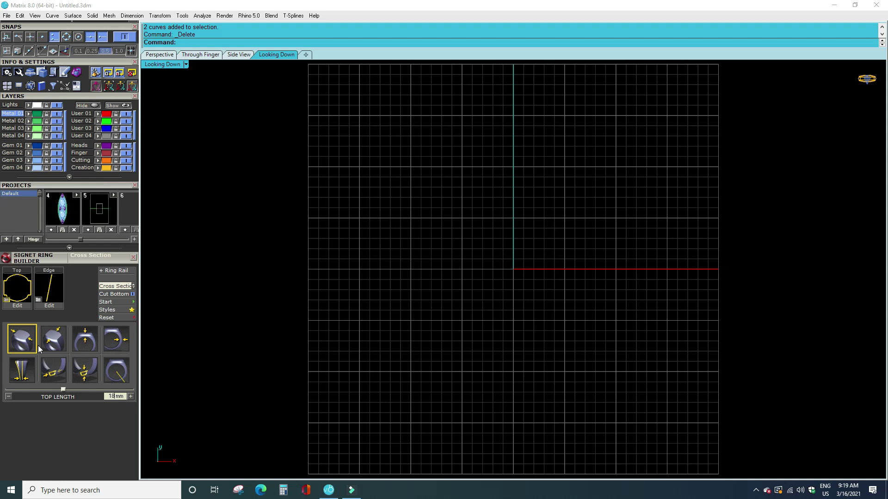
left_click(60, 342)
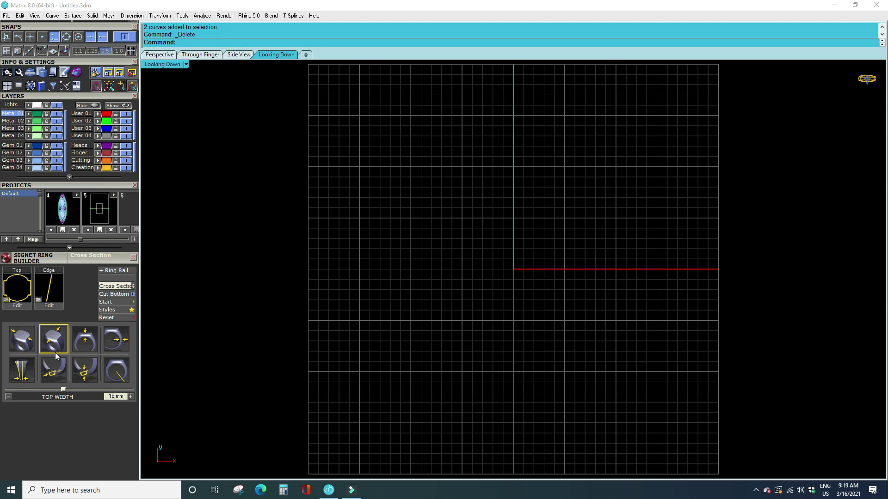
left_click(92, 337)
left_click(110, 346)
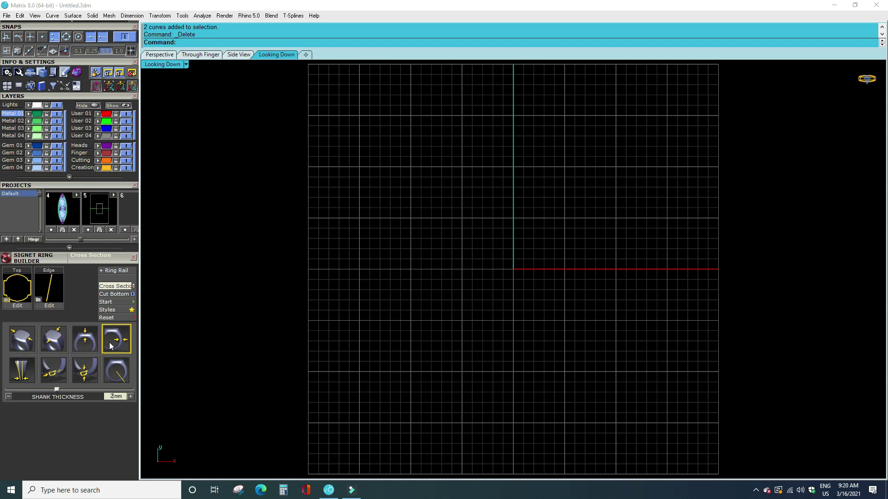
left_click(22, 375)
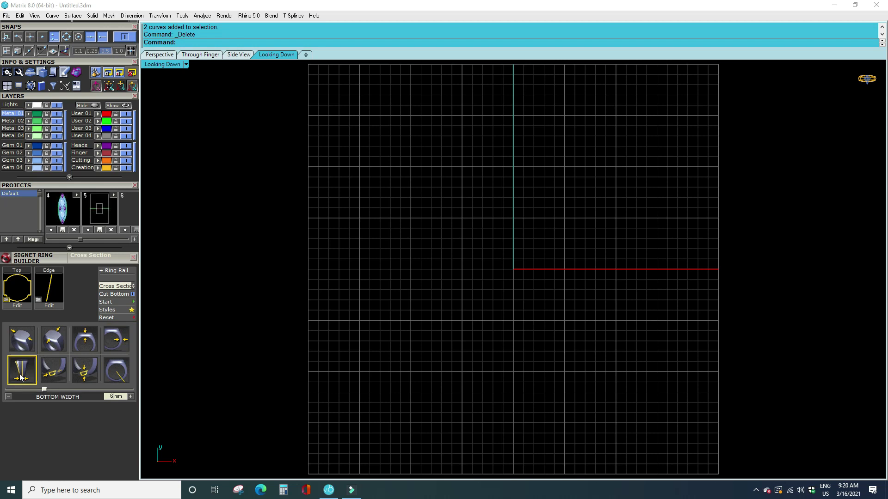
left_click(60, 373)
left_click(88, 374)
left_click(23, 340)
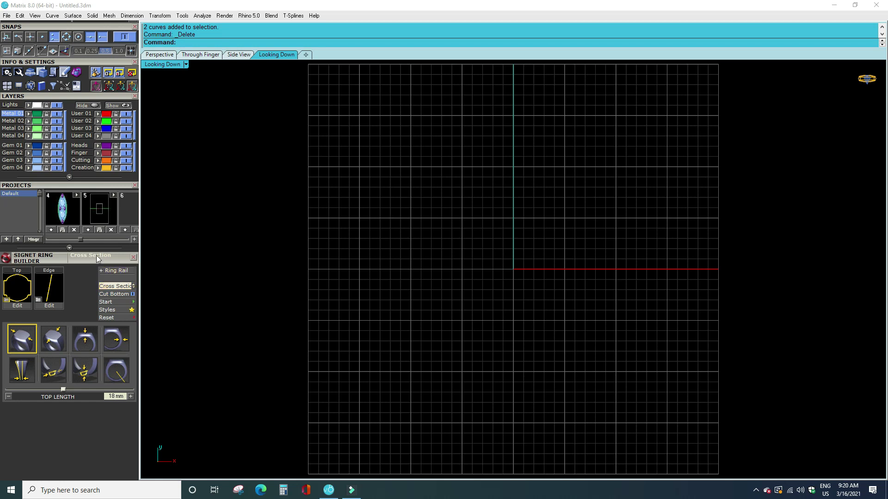
Bring up the + Ring Rail diameter entry.
scroll(110, 199, "up", 1)
scroll(111, 208, "up", 1)
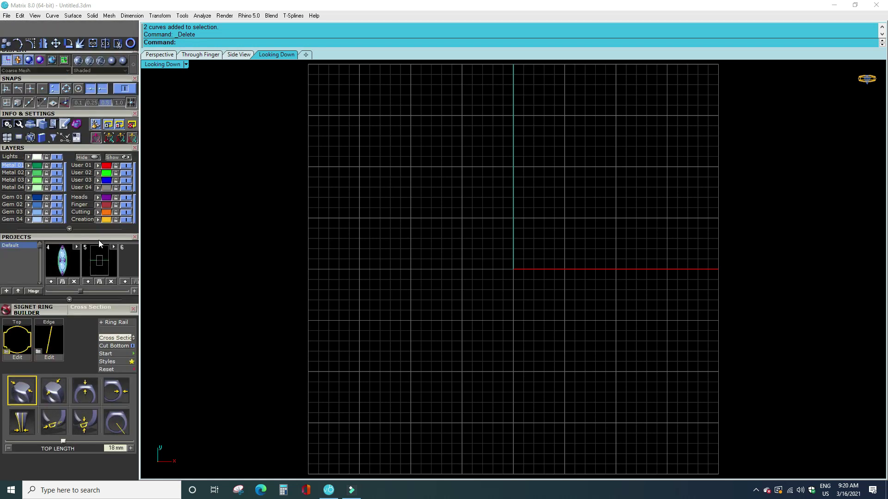
scroll(113, 231, "up", 1)
left_click(124, 329)
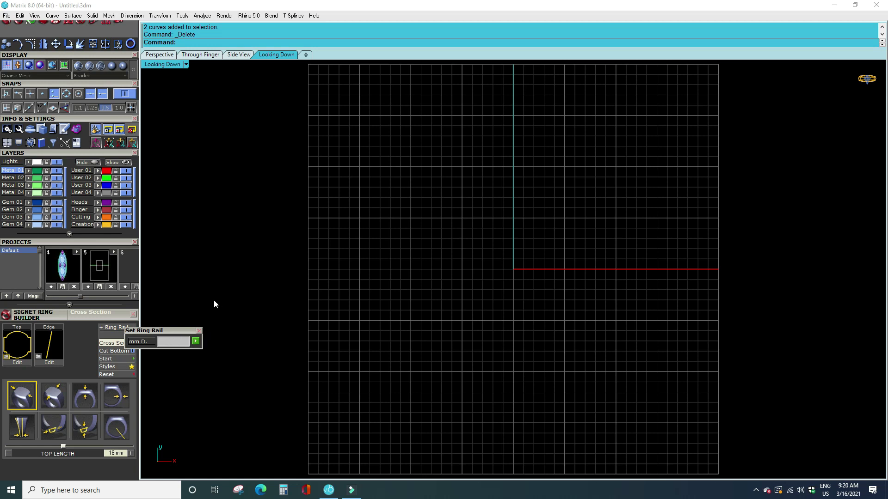
Set the ring rail diameter to 16.2 mm.
type("16.2")
left_click(196, 341)
right_click_drag(456, 356, 458, 359)
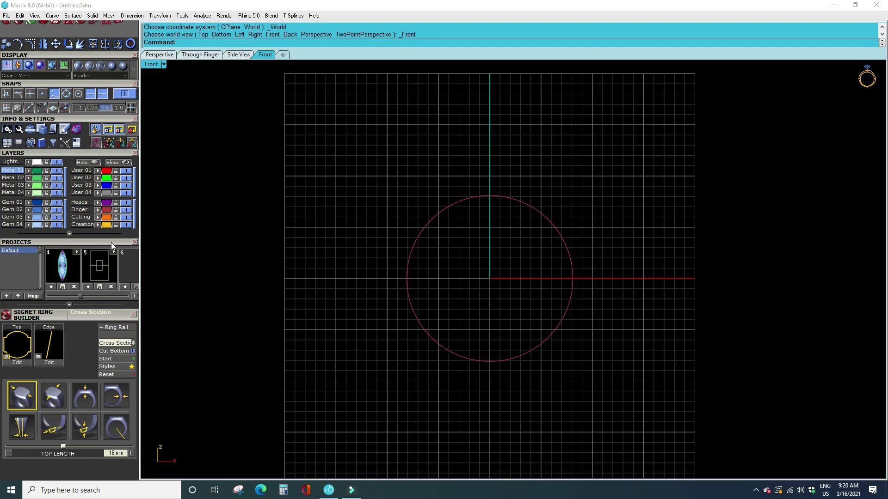
scroll(111, 242, "up", 3)
scroll(105, 297, "up", 2)
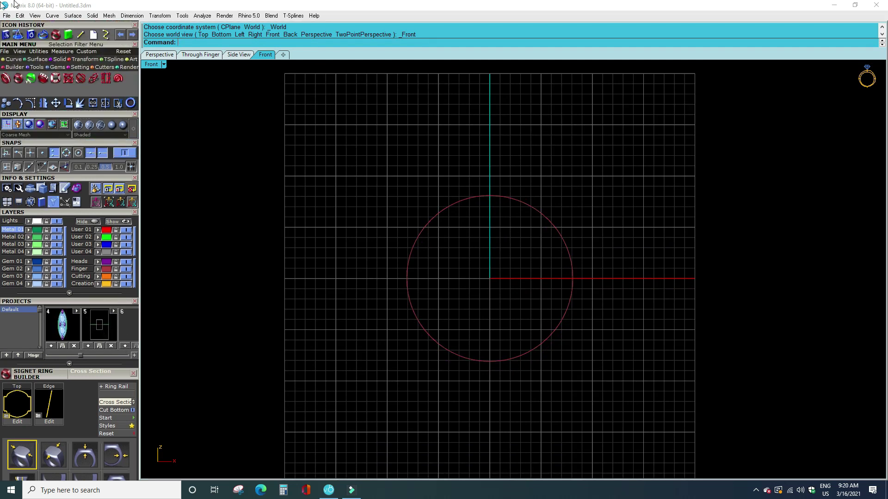
Select the ring-rail circle and try a diameter dimension on it from the Measure tools.
left_click_drag(580, 185, 440, 285)
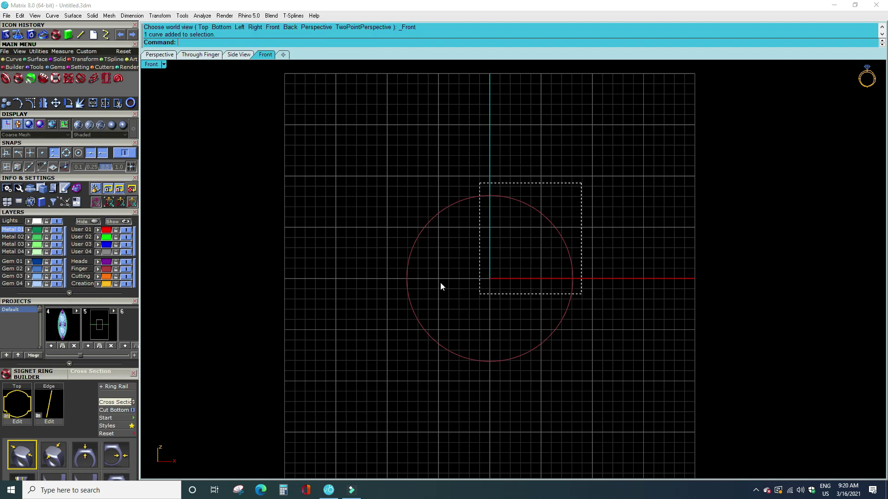
left_click(62, 51)
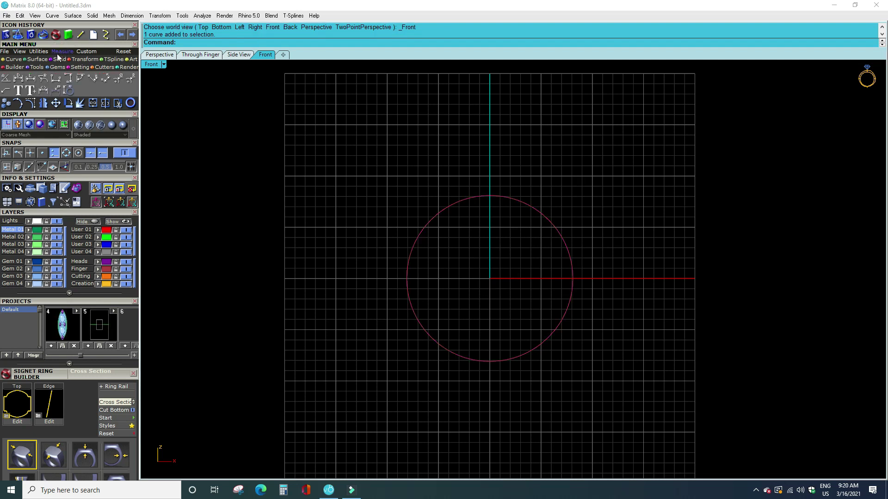
left_click(35, 82)
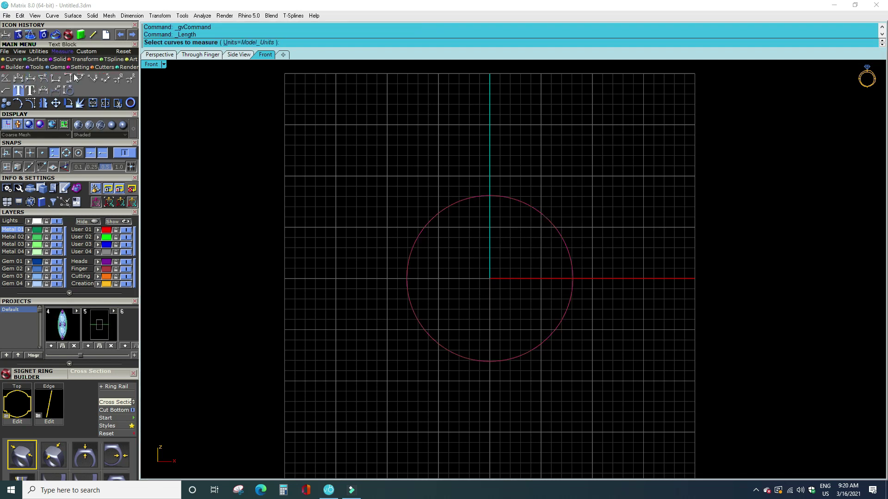
left_click(118, 80)
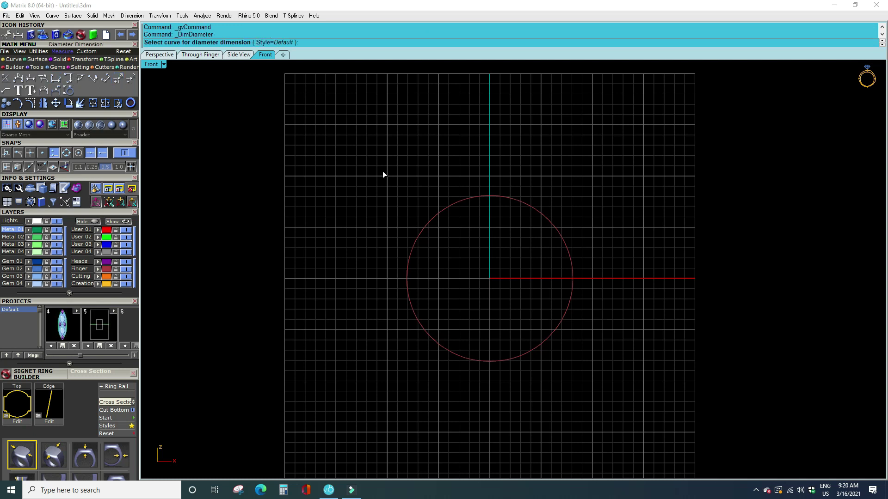
left_click(467, 202)
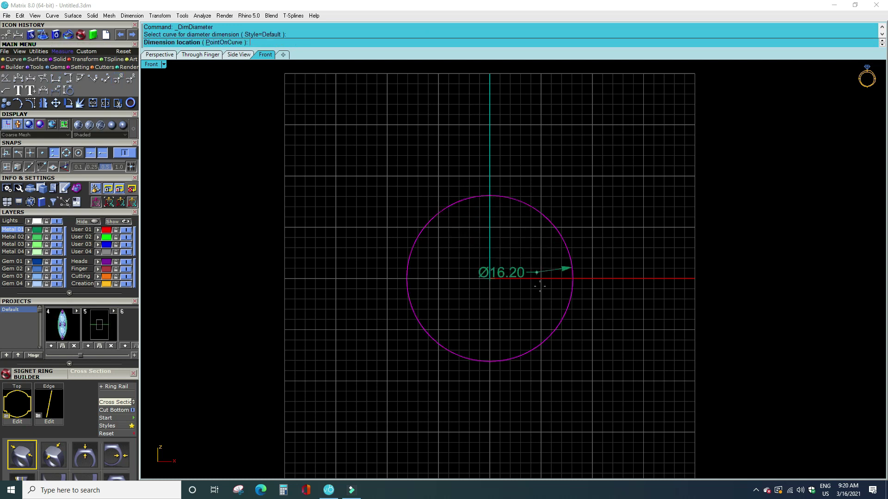
key("Escape")
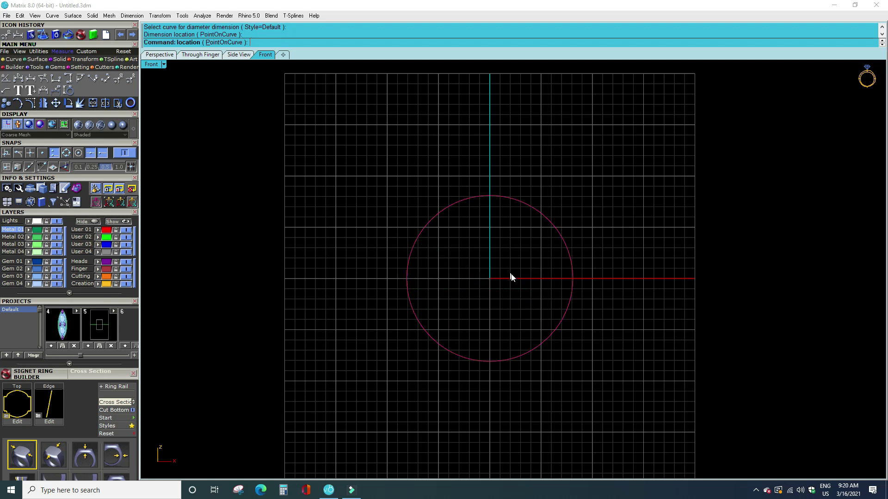
left_click(9, 68)
Draw a 16.2 mm test circle centred at 0,0,0.
left_click(14, 59)
left_click(55, 78)
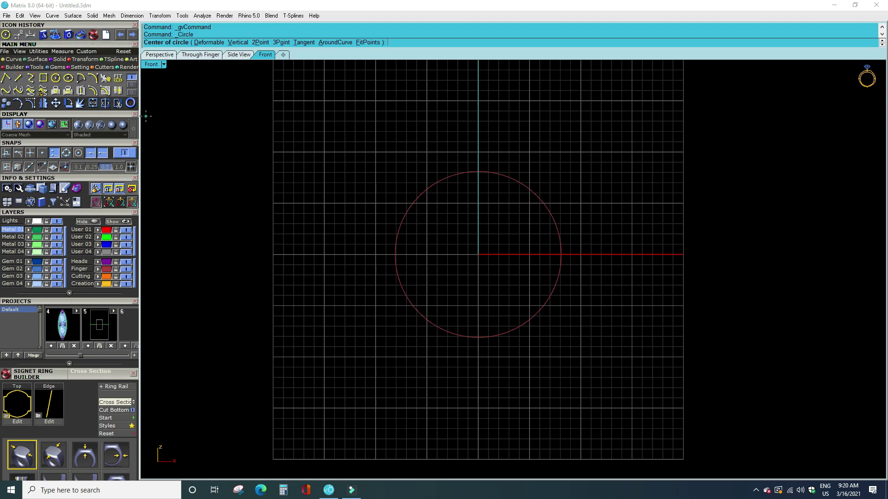
type("0,0,0")
key("Return")
type("16.2")
key("Return")
Delete the duplicate circle from the overlapping pair.
left_click_drag(412, 333, 420, 315)
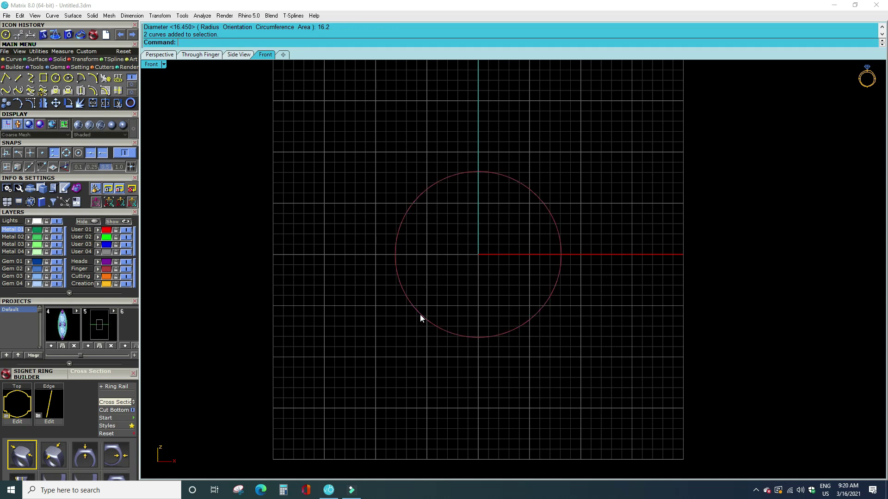
left_click(420, 314)
left_click(421, 312)
key("Delete")
scroll(106, 319, "down", 1)
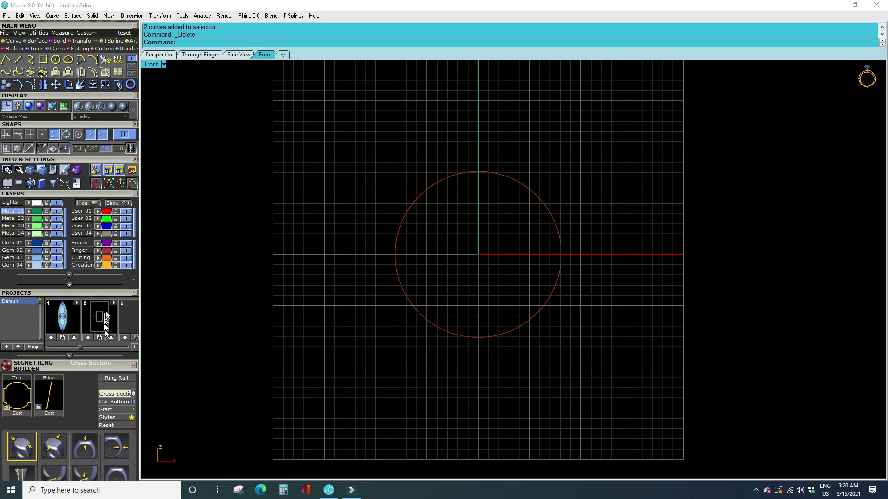
scroll(106, 319, "down", 2)
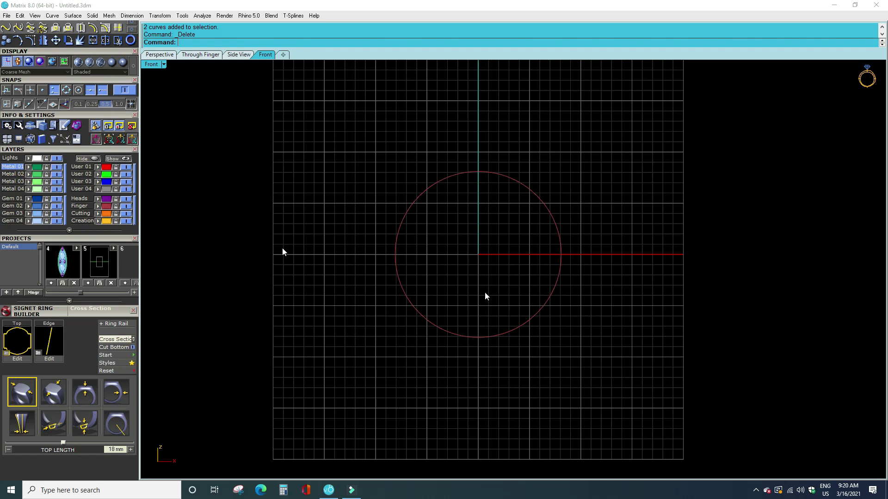
scroll(97, 287, "down", 1)
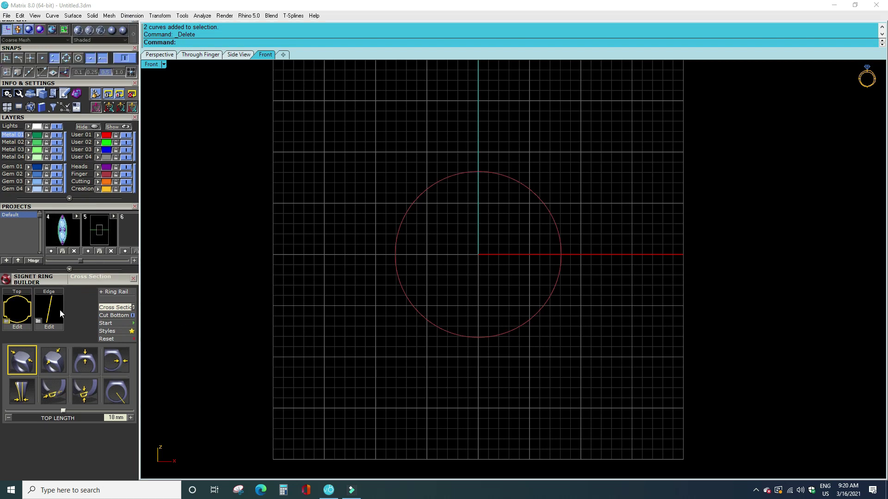
Apply a top profile from the signet library and choose the 08.cpt edge profile.
left_click(25, 314)
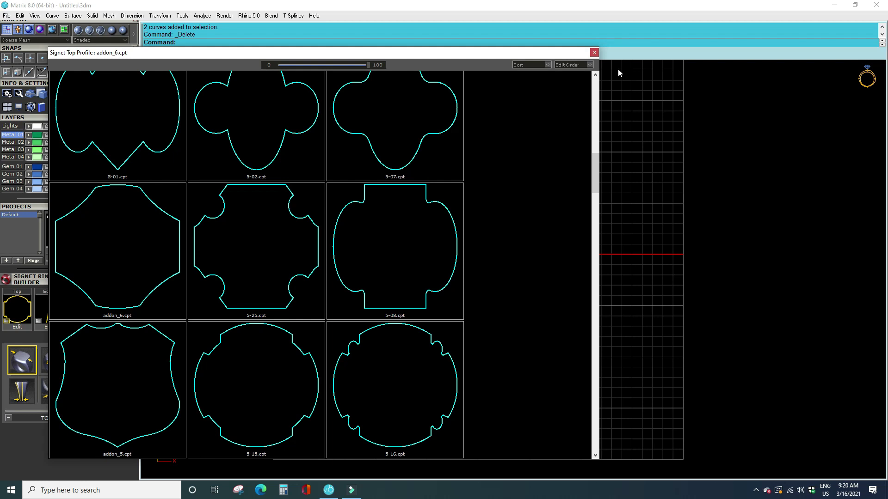
mouse_move(368, 65)
left_mouse_down()
mouse_move(293, 66)
mouse_move(307, 68)
left_mouse_up()
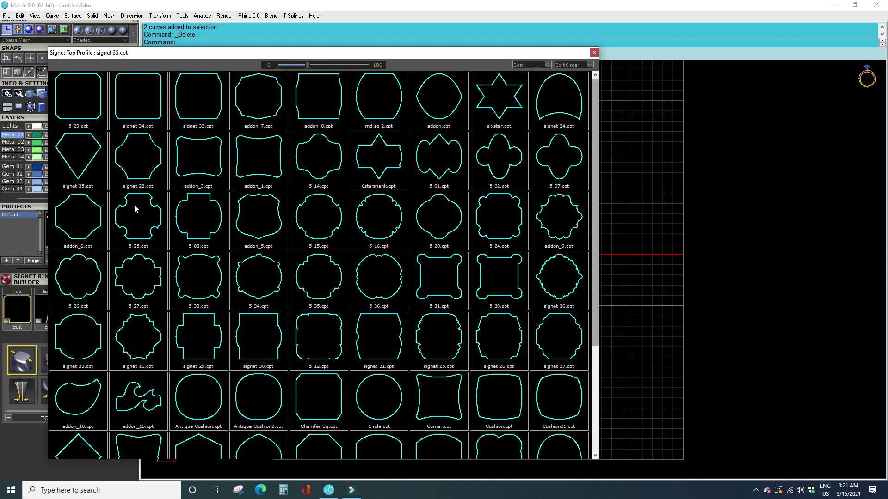
left_click_drag(596, 151, 592, 260)
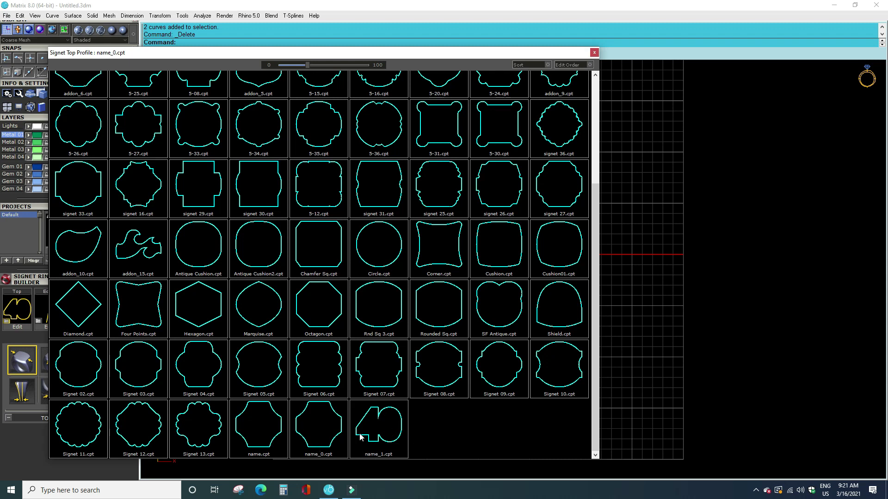
left_click(384, 428)
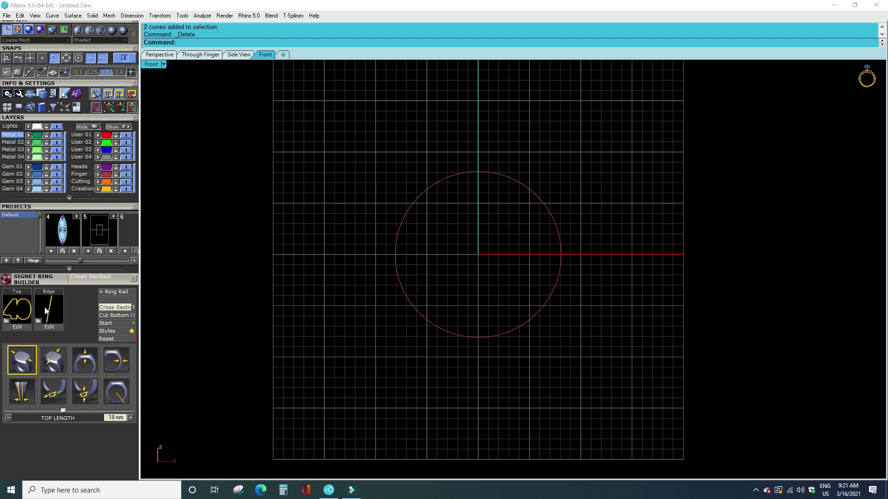
left_click(38, 321)
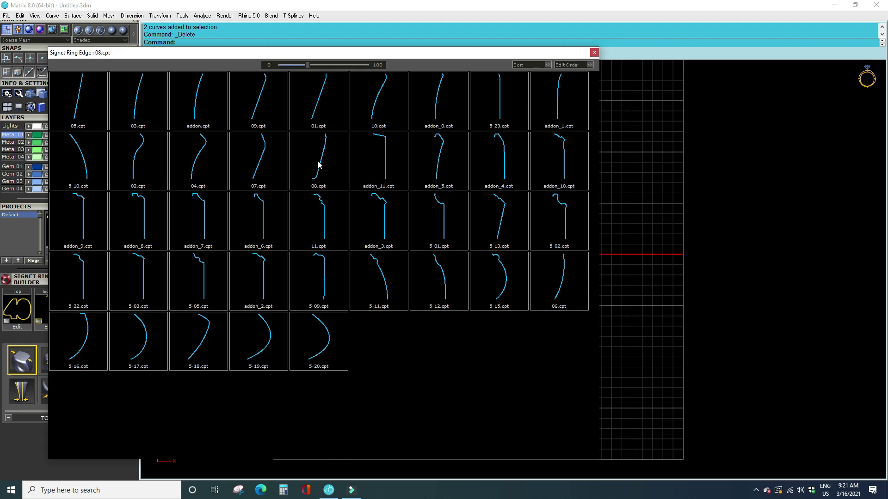
left_click(318, 165)
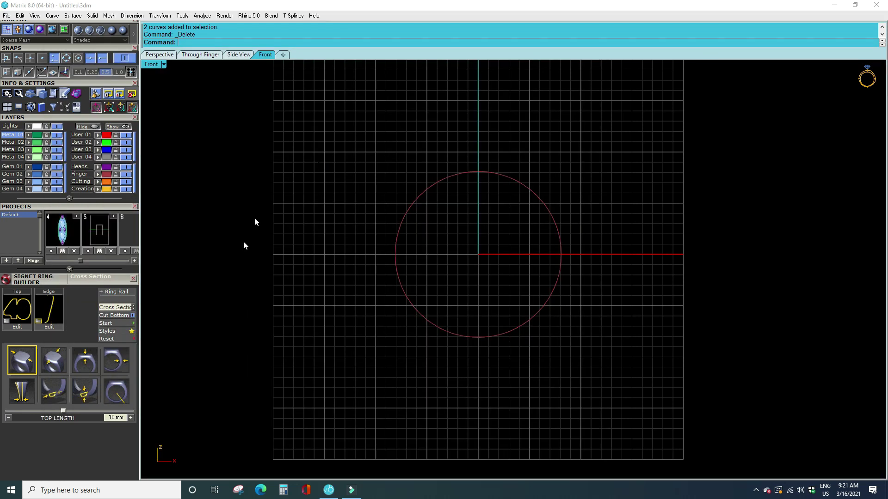
Build the signet ring and check it in 3D, front and top views.
left_click(127, 326)
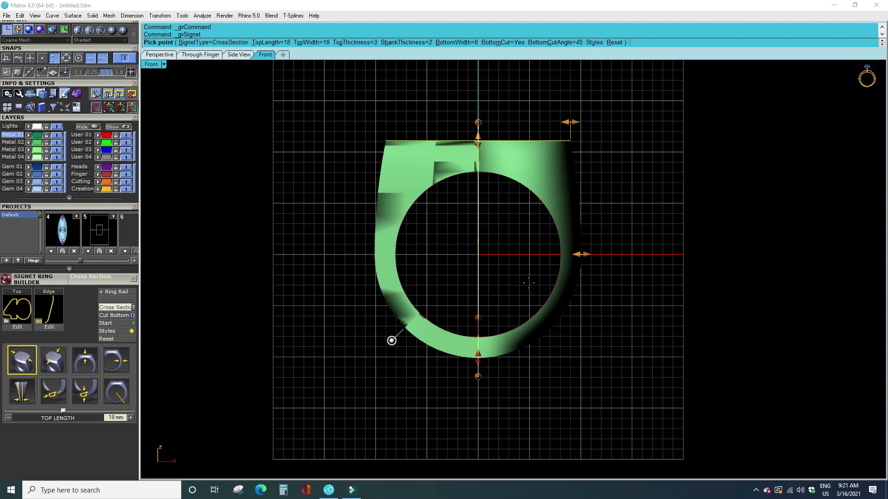
mouse_move(600, 418)
right_mouse_down()
mouse_move(535, 278)
mouse_move(613, 324)
right_mouse_up()
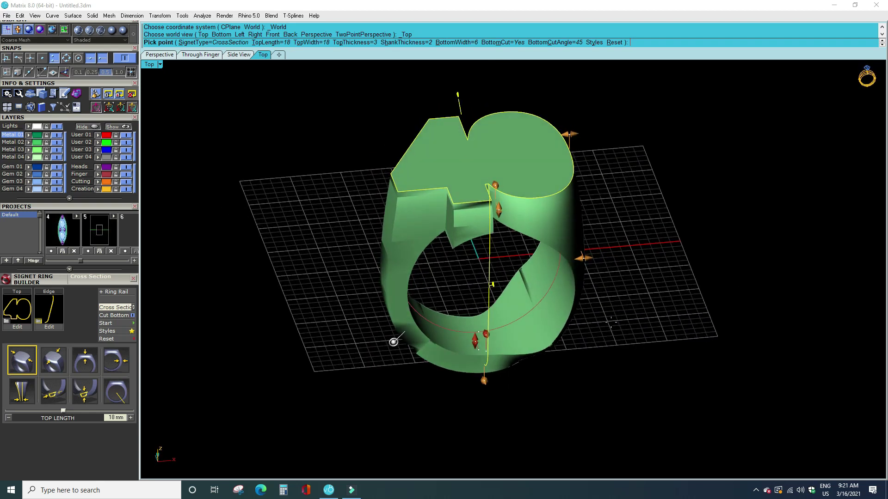
key("ctrl+F2")
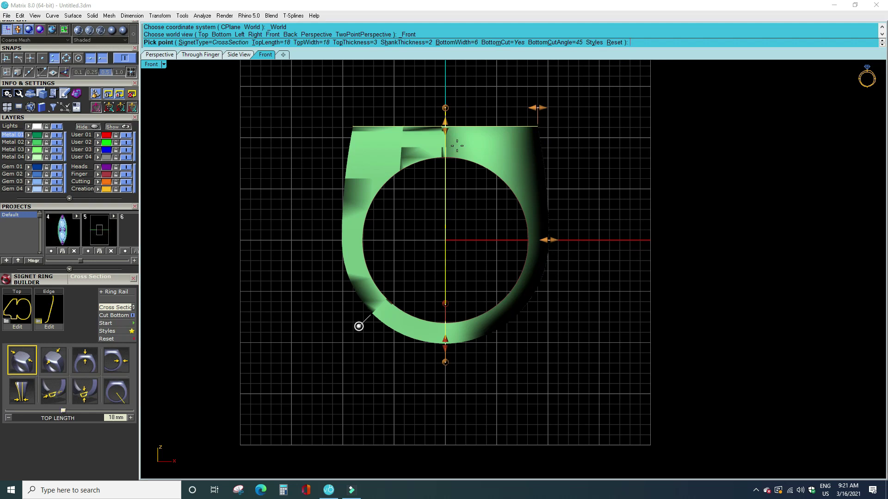
key("ctrl+F1")
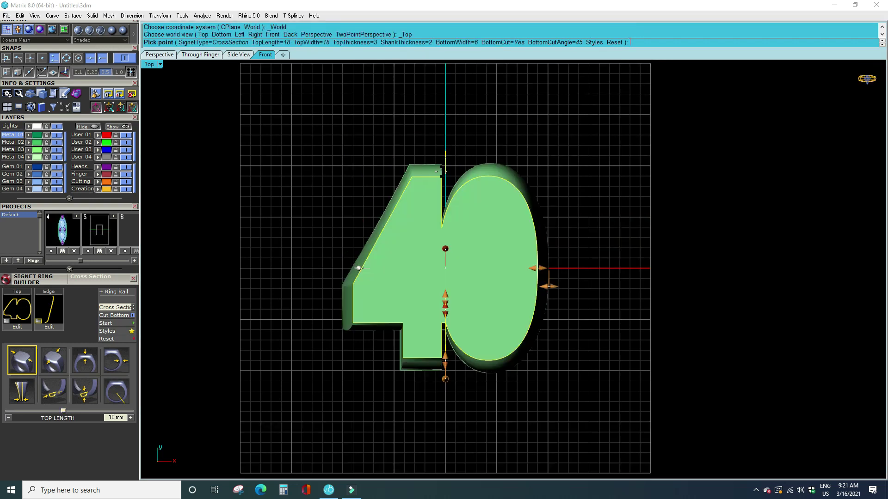
Adjust the signet top length and narrow the top width to 15.38 mm.
left_click_drag(63, 412, 37, 410)
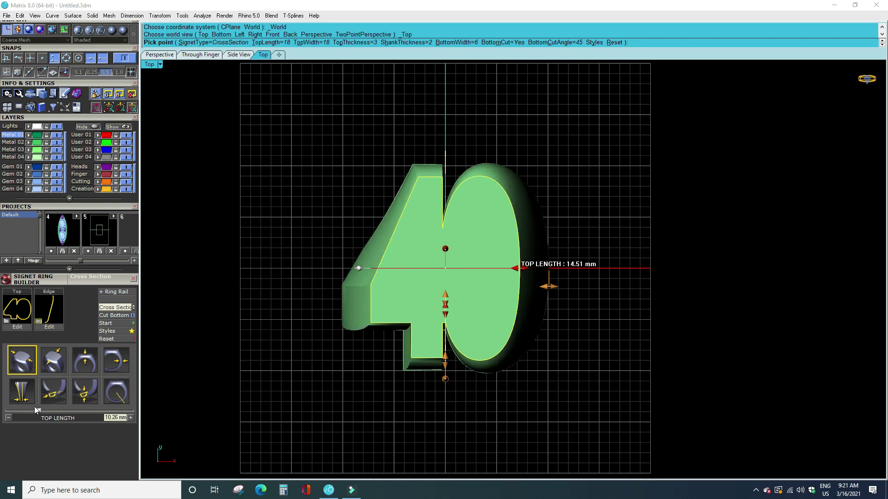
mouse_move(34, 407)
left_mouse_down()
mouse_move(82, 410)
mouse_move(69, 411)
left_mouse_up()
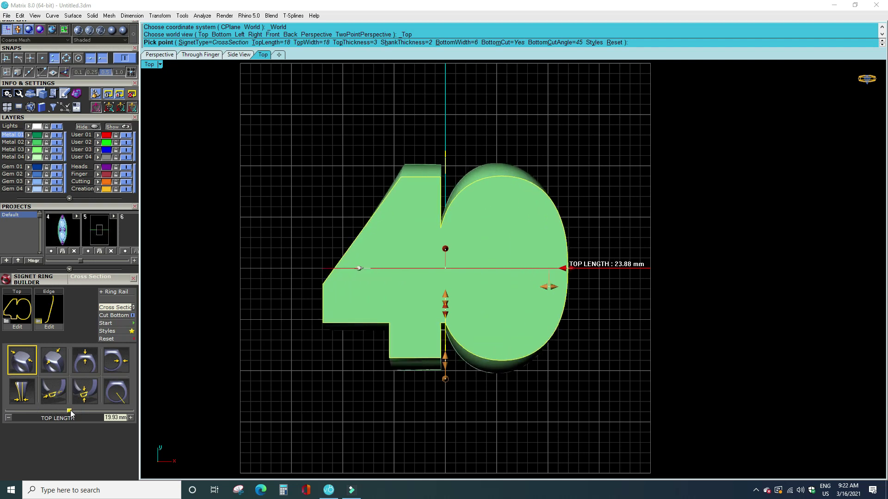
right_click_drag(495, 406, 489, 377)
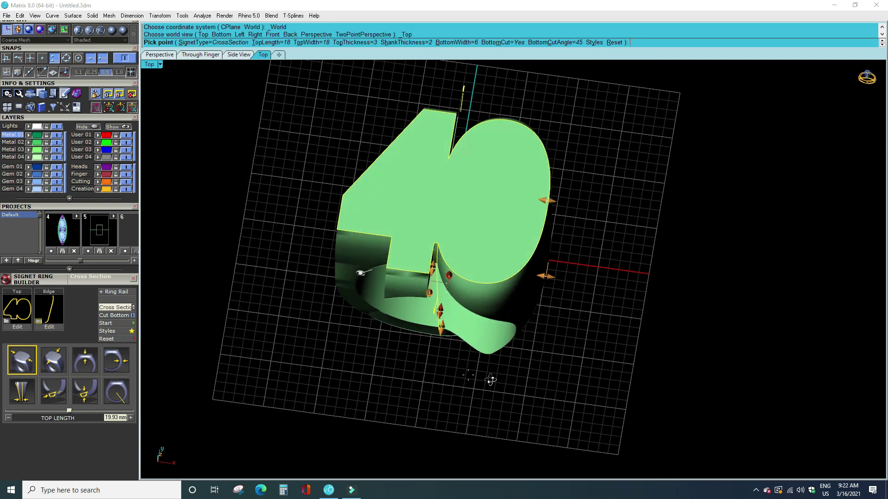
left_click(60, 364)
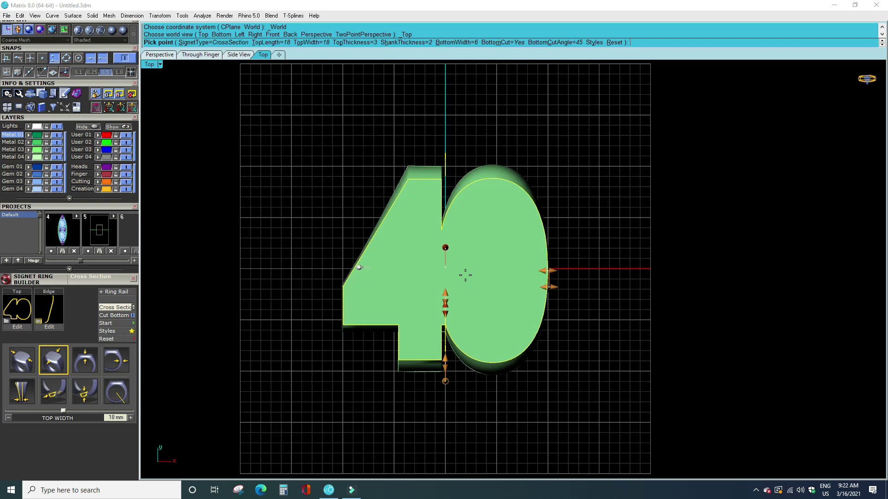
left_click_drag(63, 411, 87, 412)
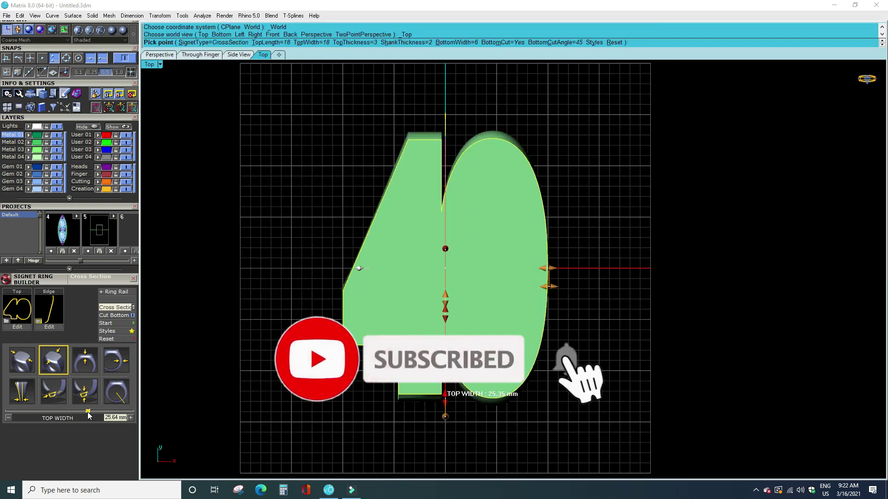
left_click_drag(88, 412, 56, 413)
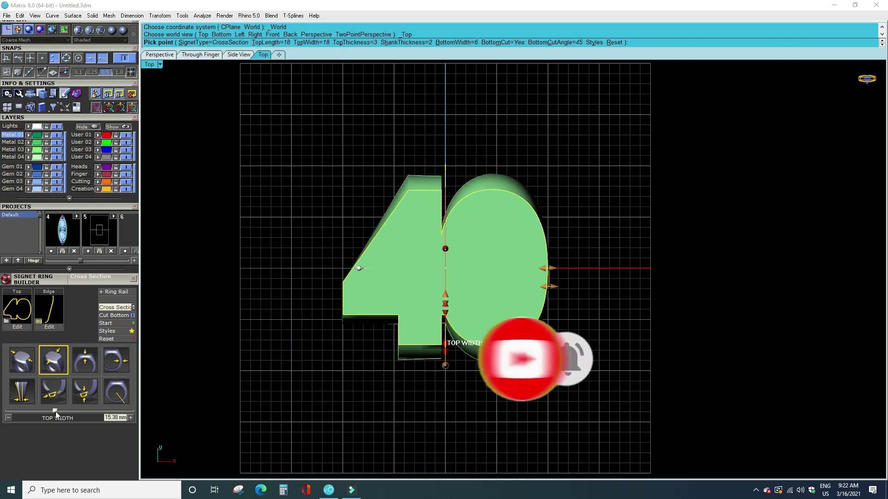
left_click(86, 361)
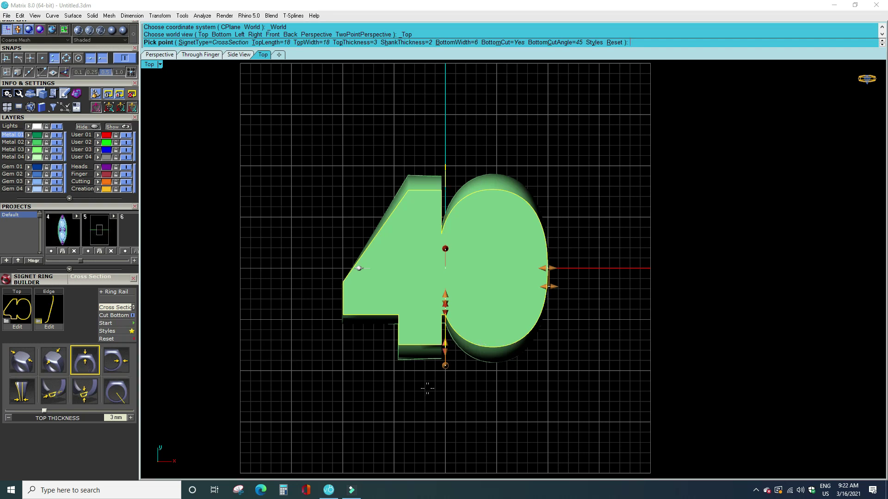
In front view, thin the signet top to 1.65 mm.
key("ctrl+F2")
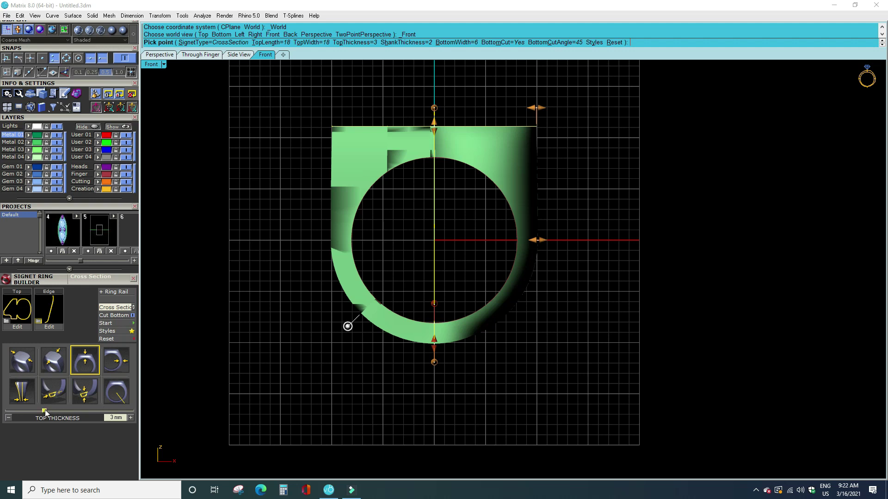
mouse_move(44, 412)
left_mouse_down()
mouse_move(61, 412)
mouse_move(39, 412)
left_mouse_up()
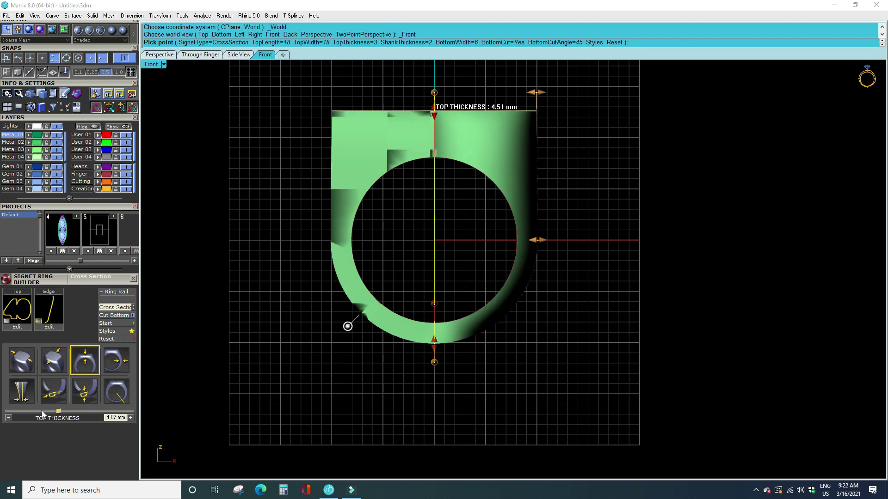
left_click(29, 410)
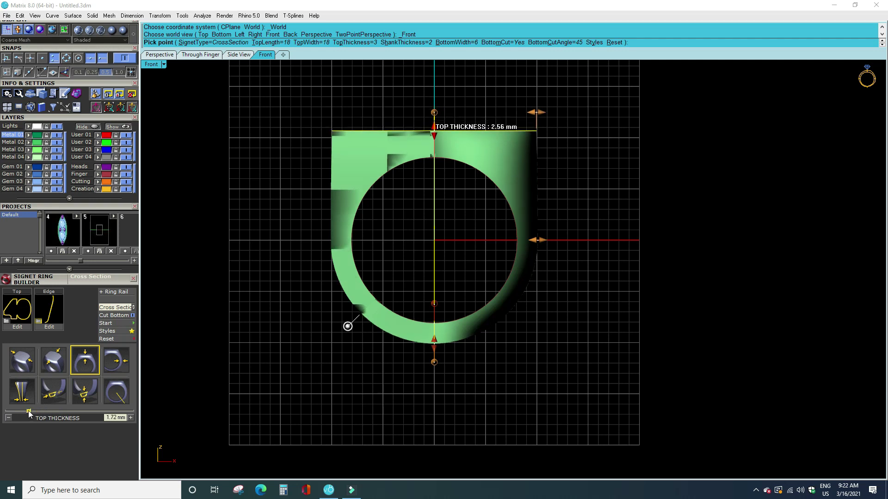
left_click_drag(29, 410, 28, 411)
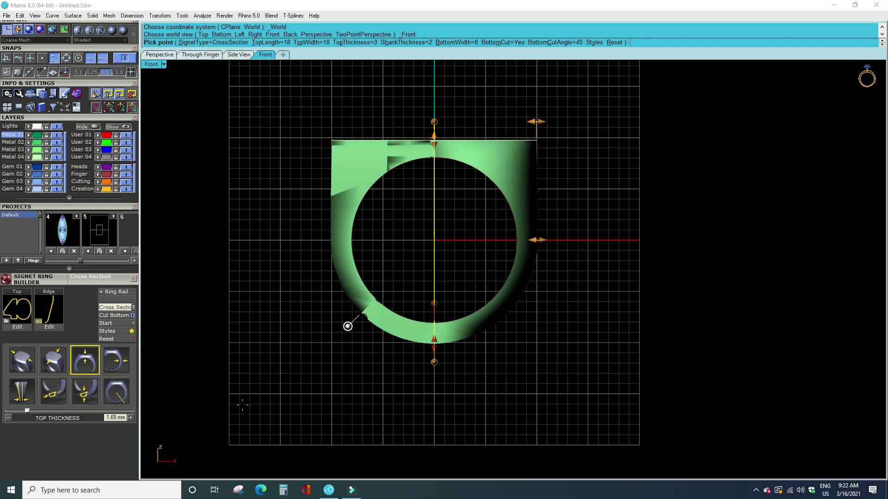
Thin the shank thickness to 1.68 mm.
left_click(122, 361)
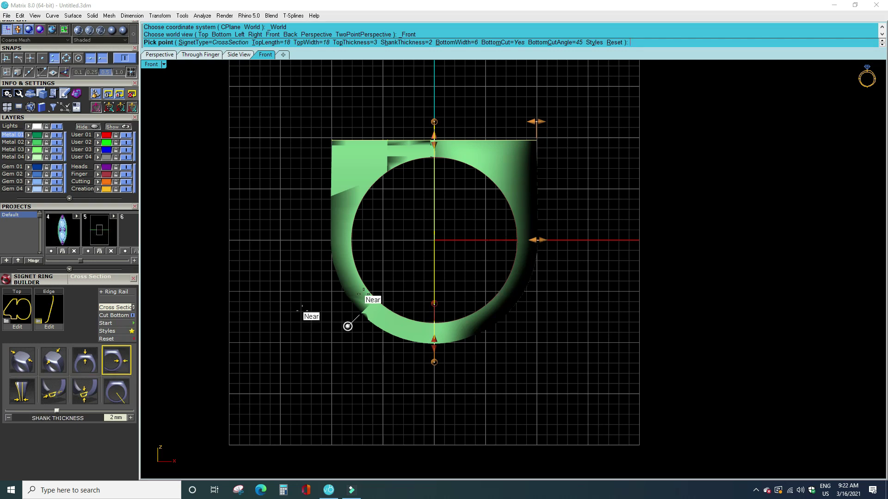
left_click_drag(57, 411, 51, 411)
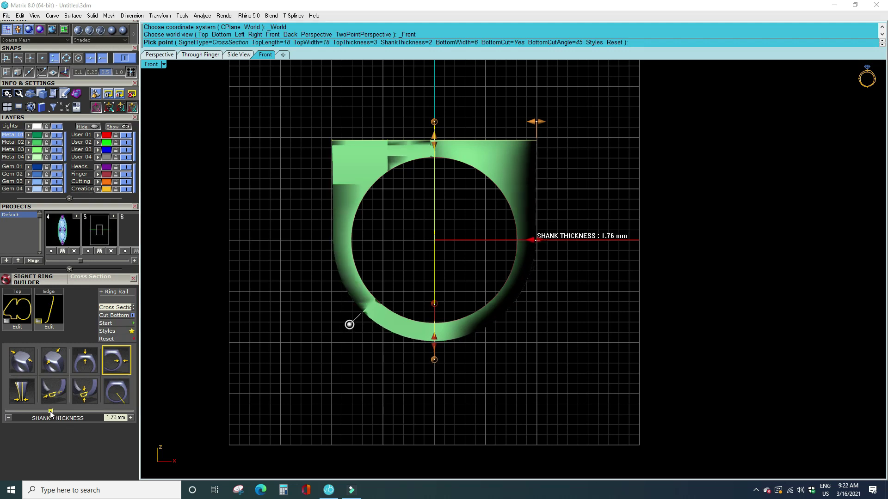
left_click_drag(51, 411, 49, 411)
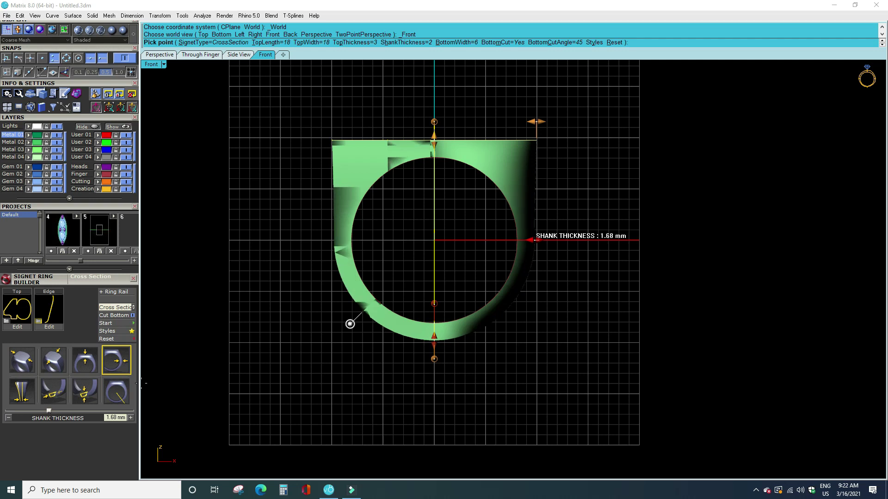
left_click(33, 390)
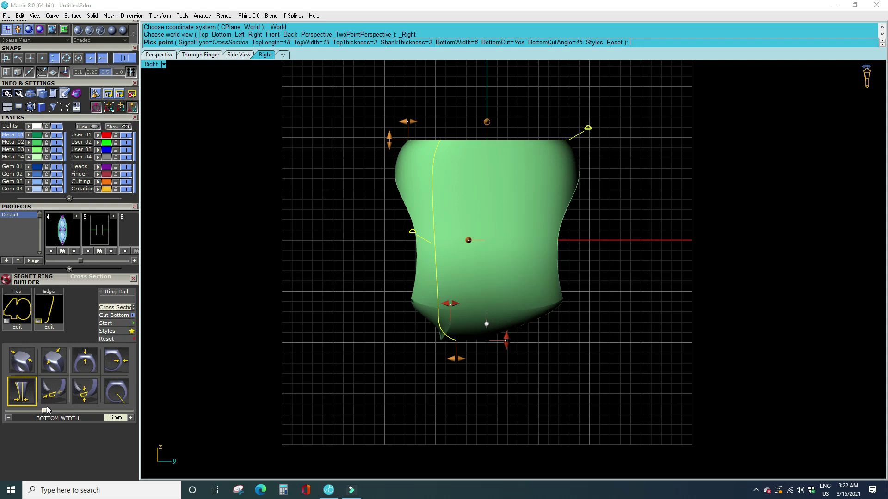
Reduce the shank's bottom width to 0 mm and the bottom width scale to 64.5%.
mouse_move(43, 412)
left_mouse_down()
mouse_move(62, 415)
mouse_move(19, 414)
left_mouse_up()
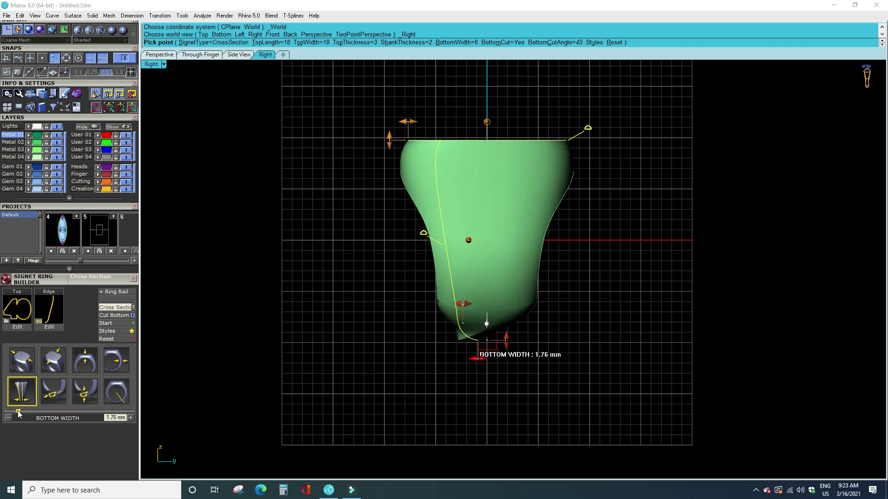
left_click_drag(17, 412, 7, 410)
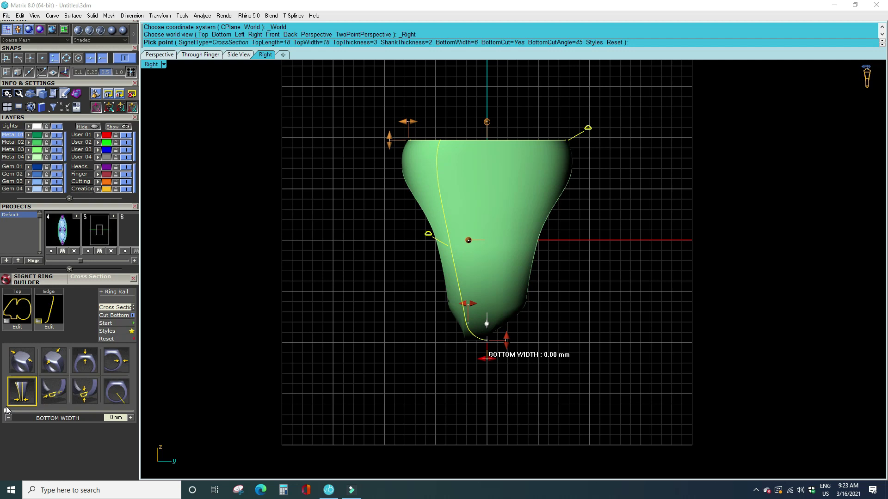
left_click(63, 391)
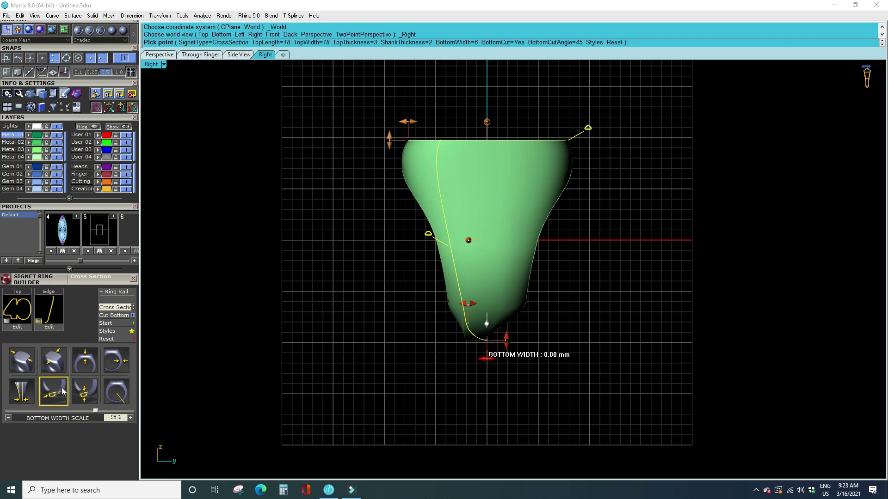
left_click_drag(94, 414, 90, 415)
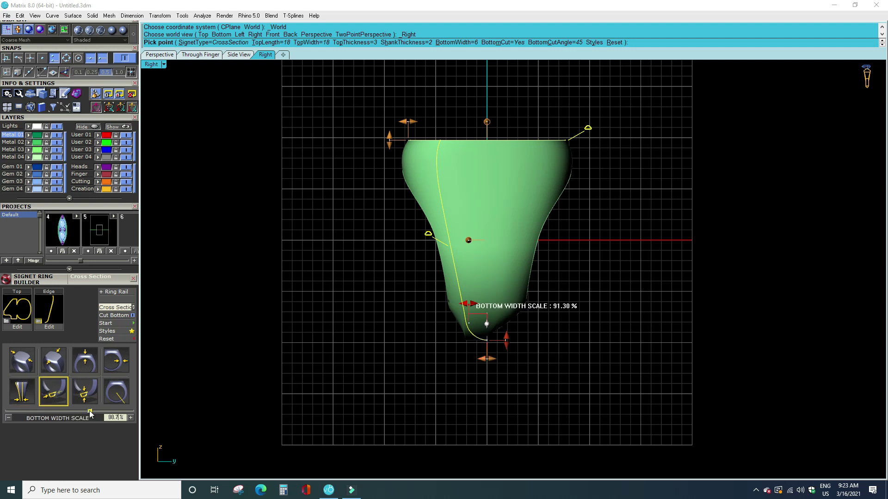
mouse_move(178, 416)
right_mouse_down()
mouse_move(388, 404)
mouse_move(426, 328)
right_mouse_up()
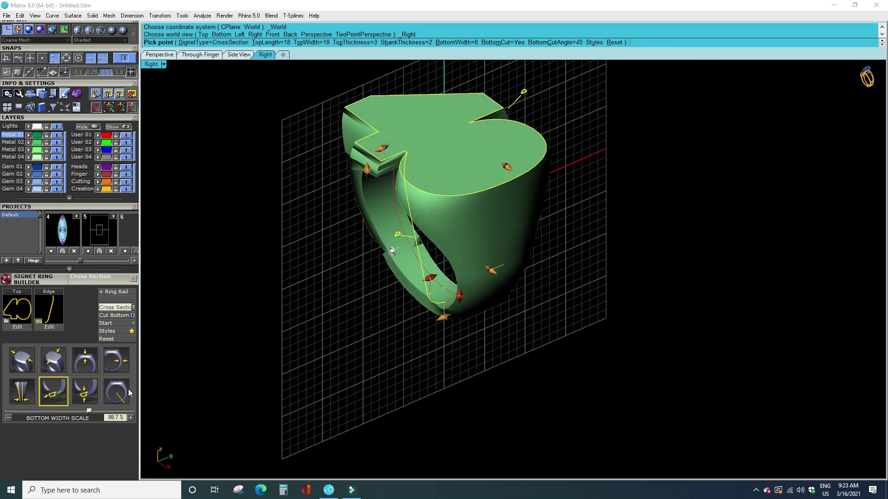
left_click_drag(92, 410, 66, 409)
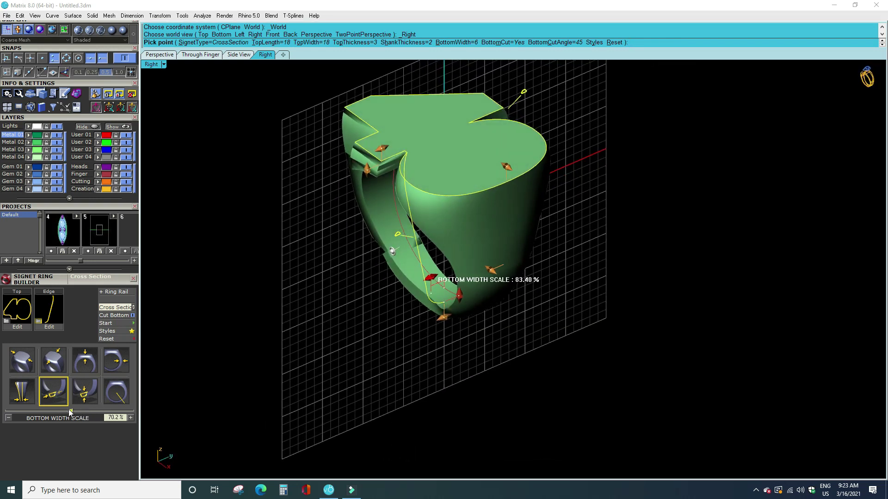
left_click(90, 398)
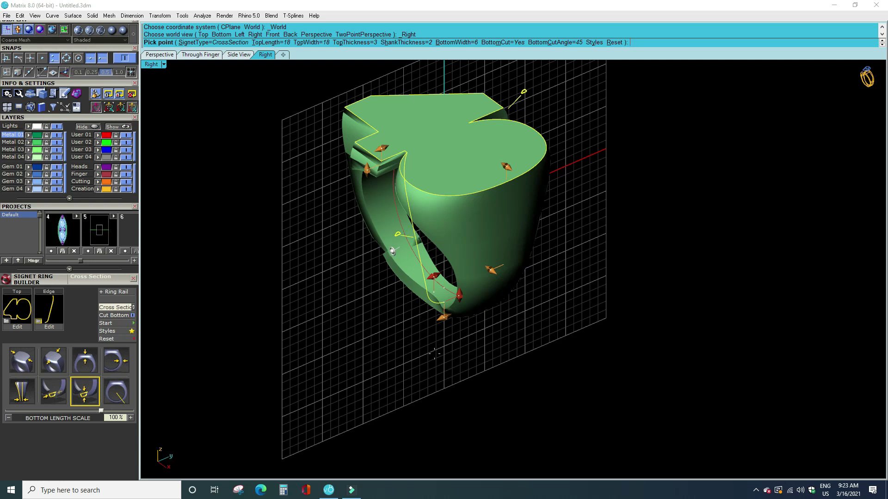
Set bottom length scale to 61% and bottom cut angle to 72.5°, then cancel the preview.
key("F5")
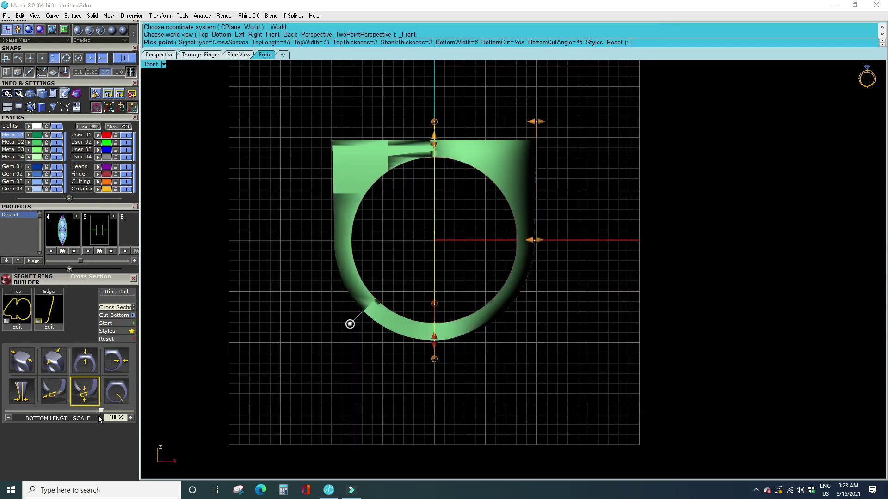
left_click_drag(101, 411, 60, 410)
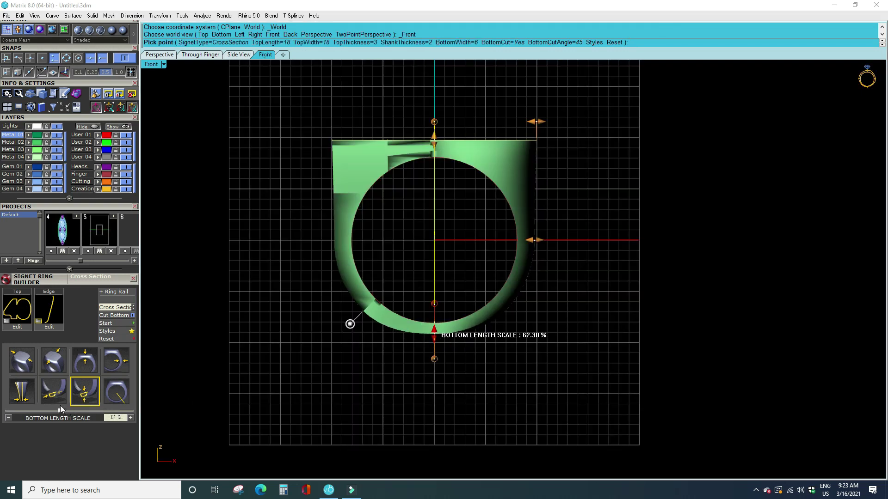
left_click(123, 402)
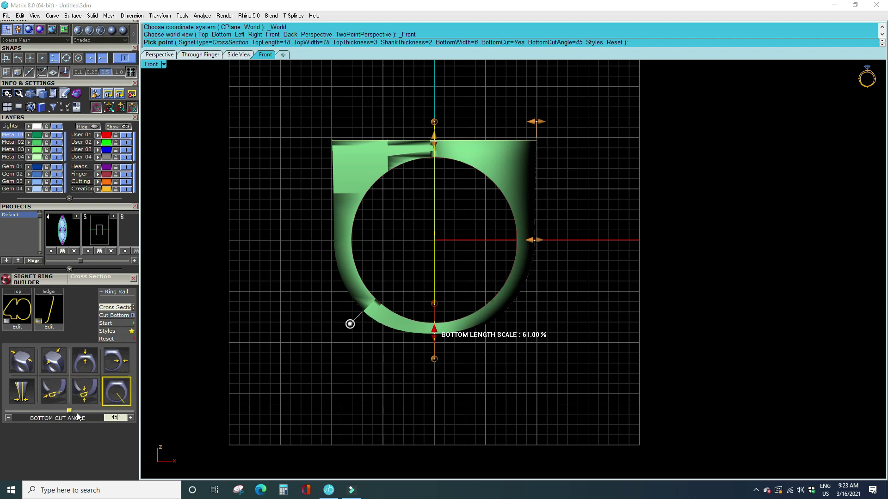
left_click_drag(72, 413, 111, 414)
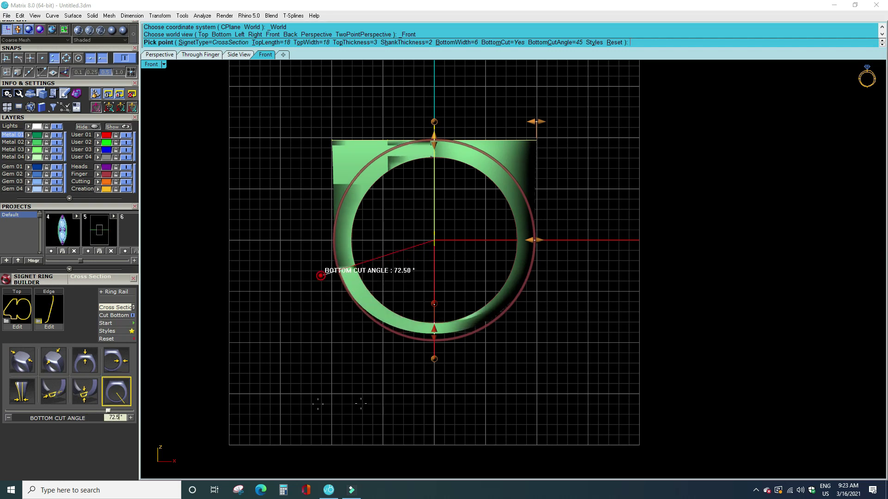
right_click_drag(508, 380, 448, 404)
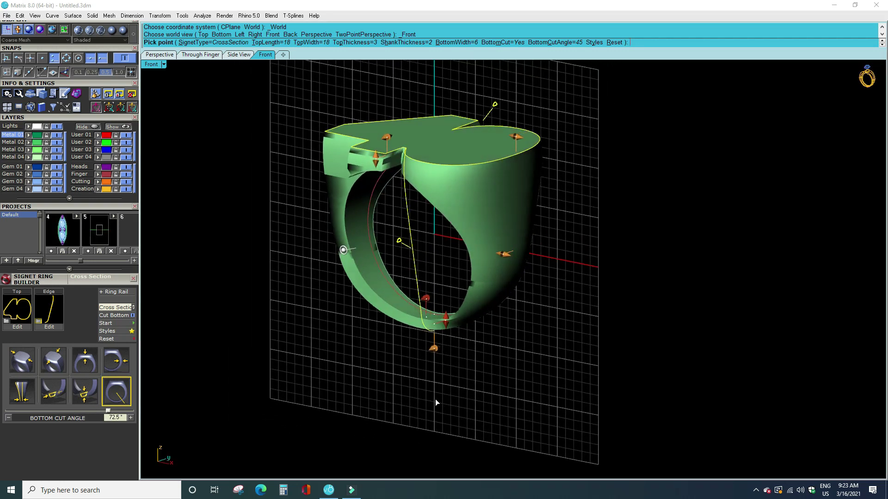
key("Escape")
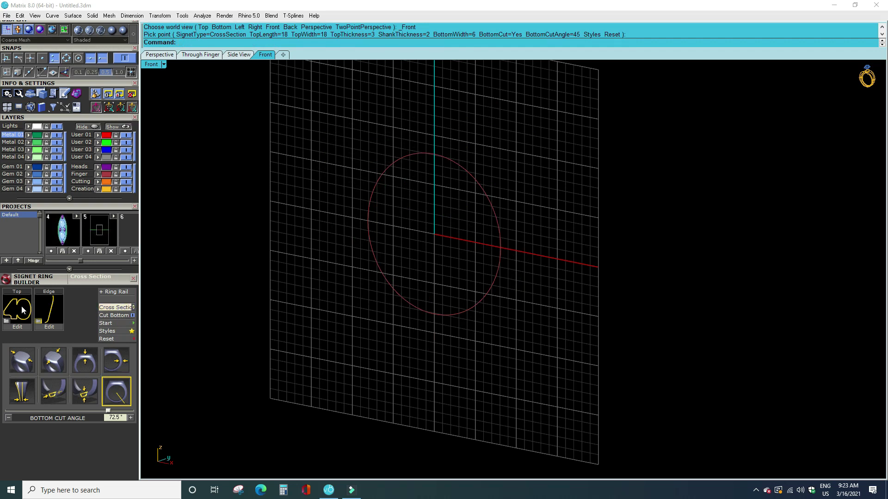
Choose the addon_15.cpt wave profile for the signet top and start building the ring.
left_click(22, 310)
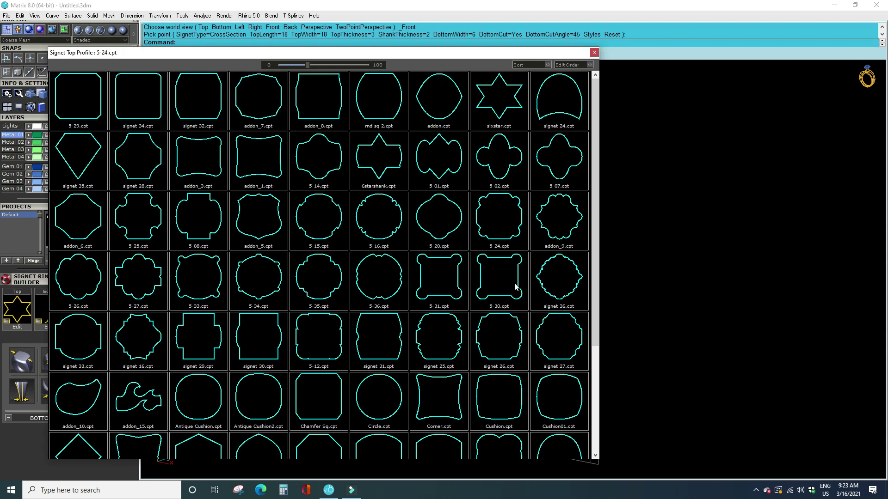
left_click(128, 394)
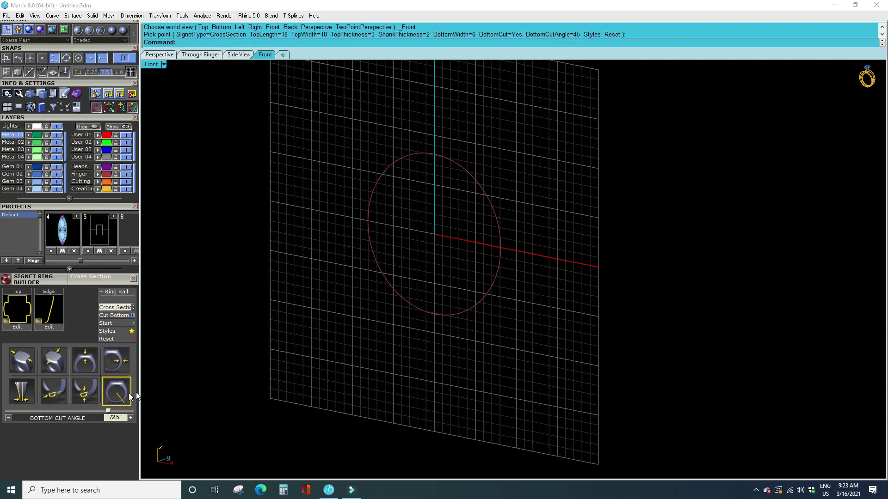
left_click(115, 323)
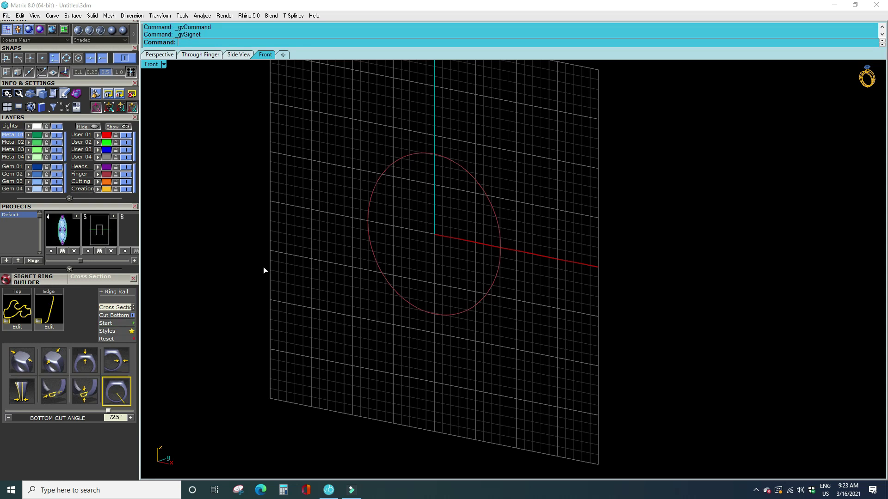
Finish the wave-topped signet ring and show it as a solid model in Top view.
right_click(303, 339)
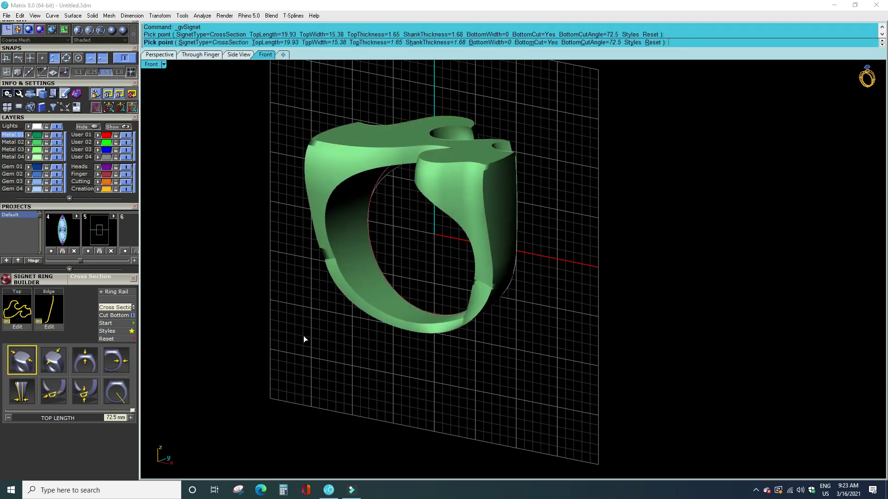
key("ctrl+F1")
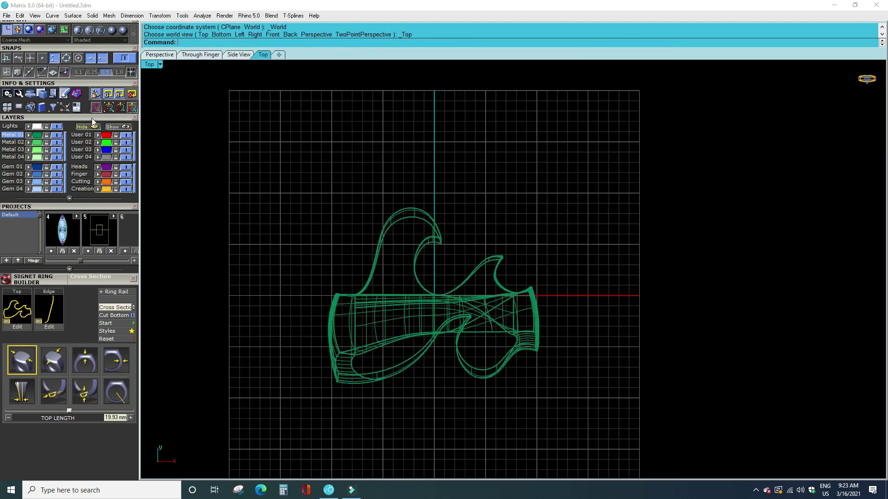
scroll(106, 134, "up", 2)
scroll(120, 110, "down", 1)
left_click(112, 45)
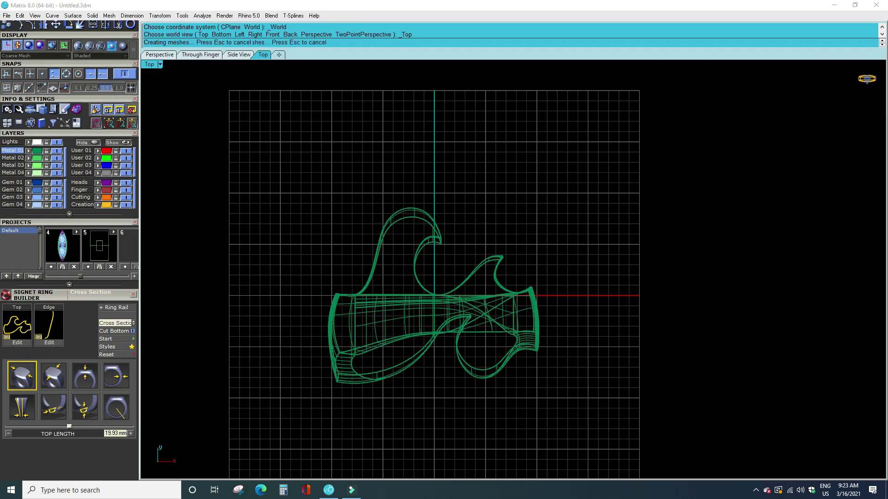
mouse_move(492, 367)
right_mouse_down("ctrl+shift")
mouse_move(416, 279)
mouse_move(376, 198)
mouse_move(429, 323)
mouse_move(547, 331)
mouse_move(406, 254)
mouse_move(464, 307)
mouse_move(420, 292)
mouse_move(417, 300)
right_mouse_up("ctrl+shift")
key("ctrl+F1")
scroll(468, 157, "up", 3)
scroll(454, 230, "up", 3)
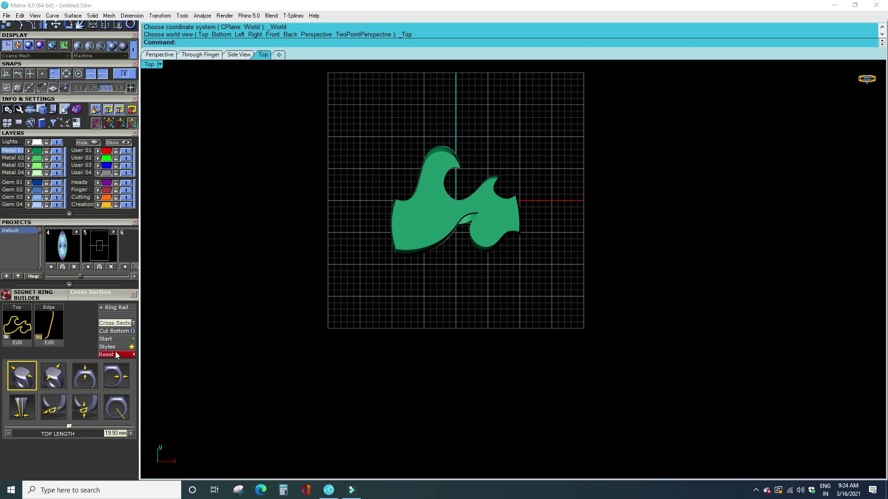
Review the shank thickness, bottom length scale, top thickness, bottom width and top width values.
left_click(54, 379)
left_click(96, 376)
left_click(123, 377)
left_click(116, 407)
left_click(74, 407)
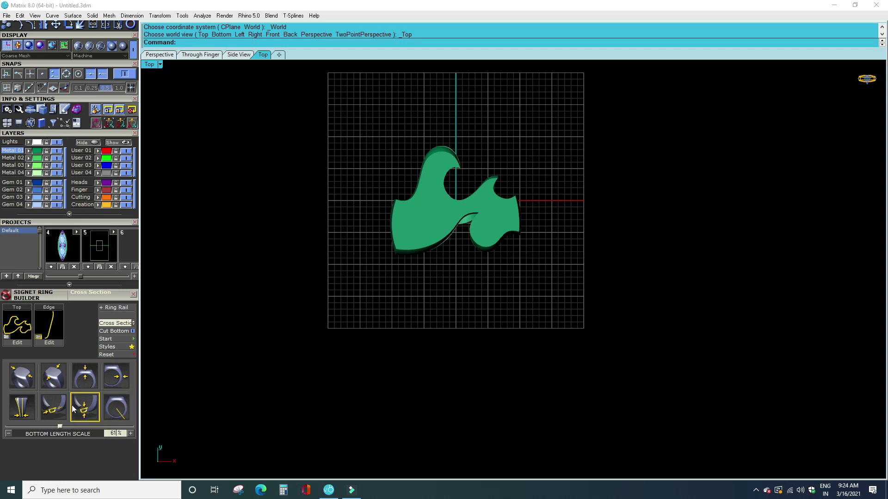
left_click(54, 407)
left_click(22, 407)
left_click(54, 377)
left_click(93, 380)
left_click(125, 382)
left_click(114, 412)
left_click(87, 411)
left_click(59, 408)
left_click(36, 396)
left_click(23, 377)
left_click(64, 379)
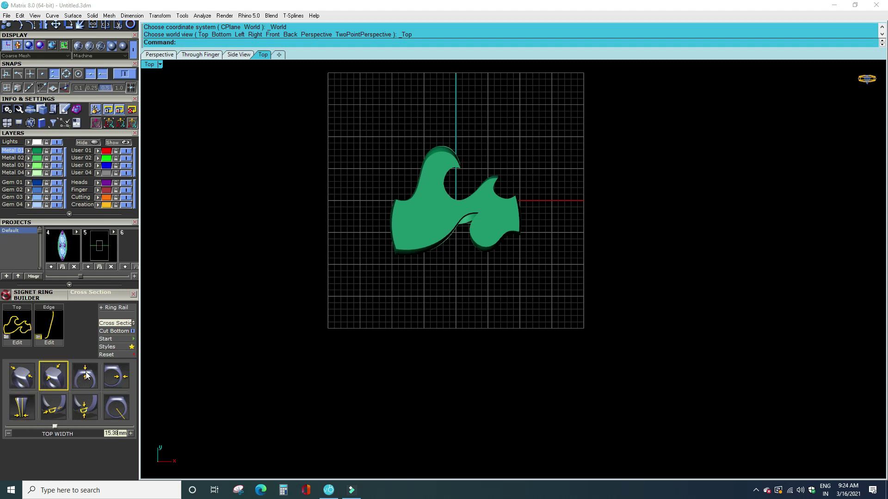
Orbit the ring side-on and window-select the whole ring.
scroll(481, 253, "up", 3)
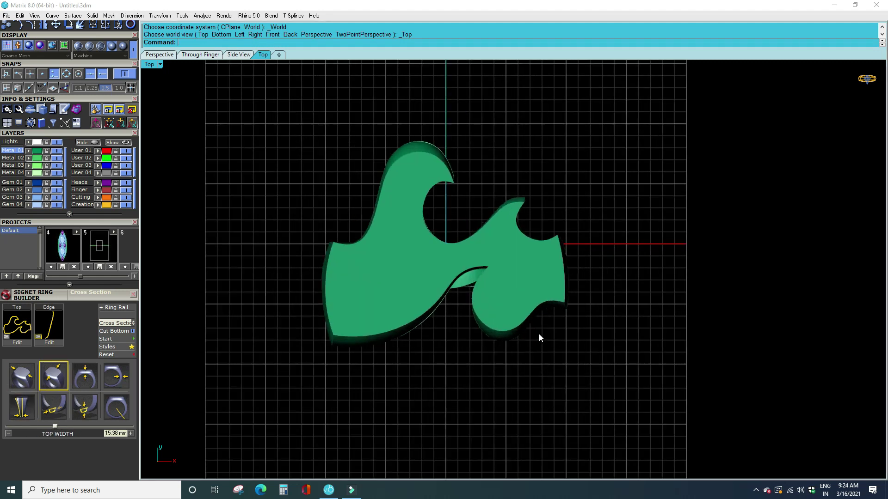
right_click_drag(540, 334, 402, 237)
left_click_drag(688, 206, 492, 281)
Delete the wave-topped ring and switch to Front view.
key("Delete")
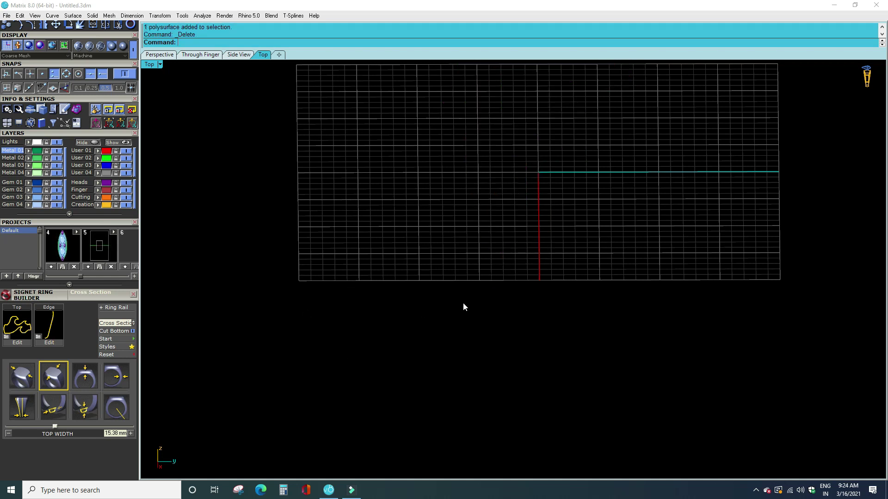
key("ctrl+z")
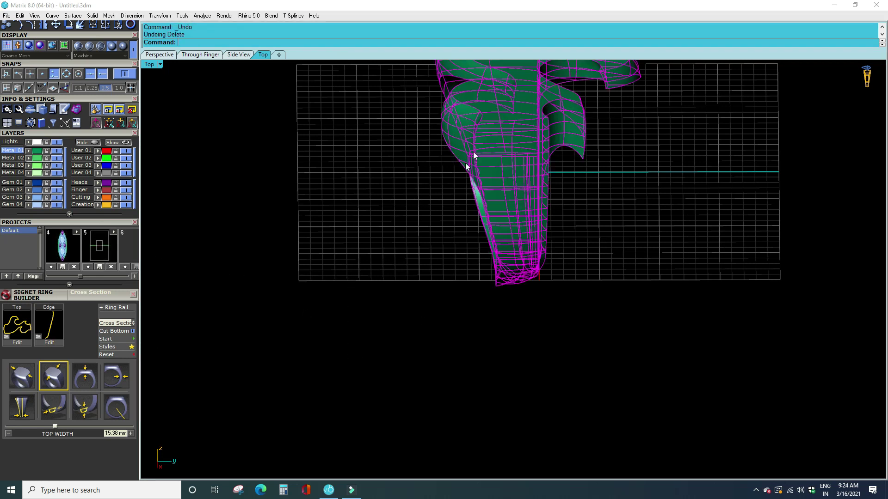
left_click(561, 100)
key("Delete")
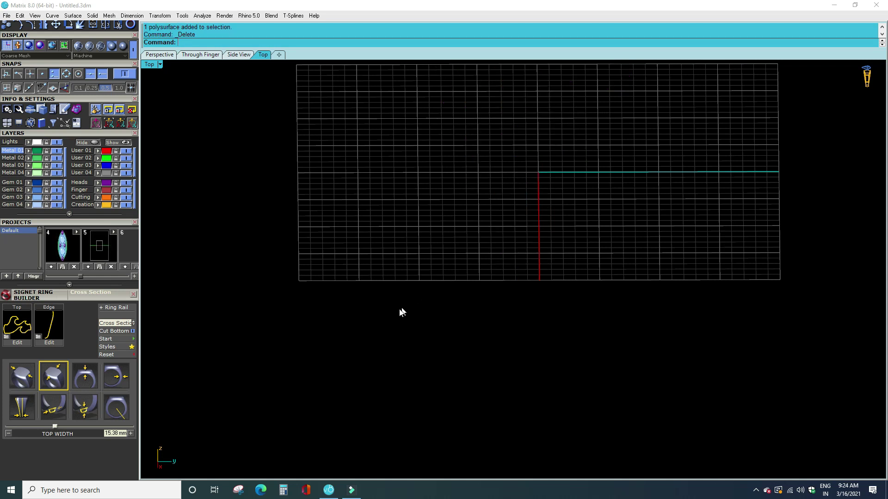
key("ctrl+F2")
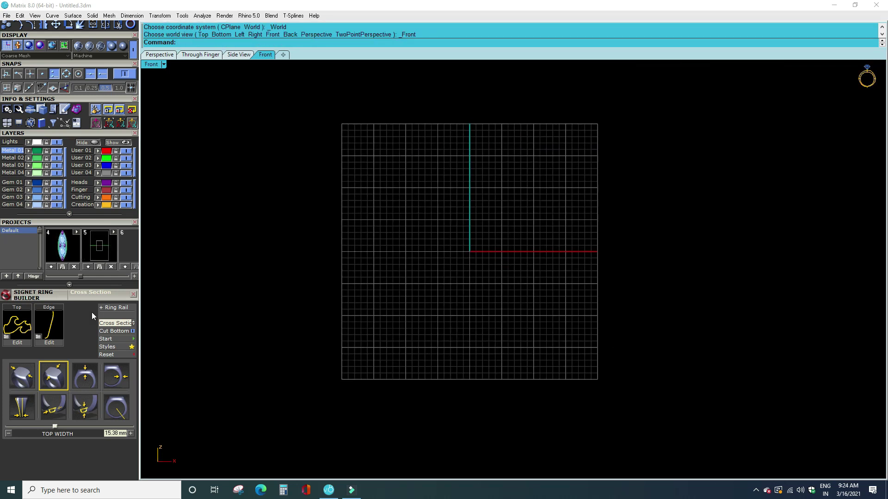
Replace the ring rail with size 16.2 and start a six-point star signet.
left_click(107, 309)
left_click(221, 322)
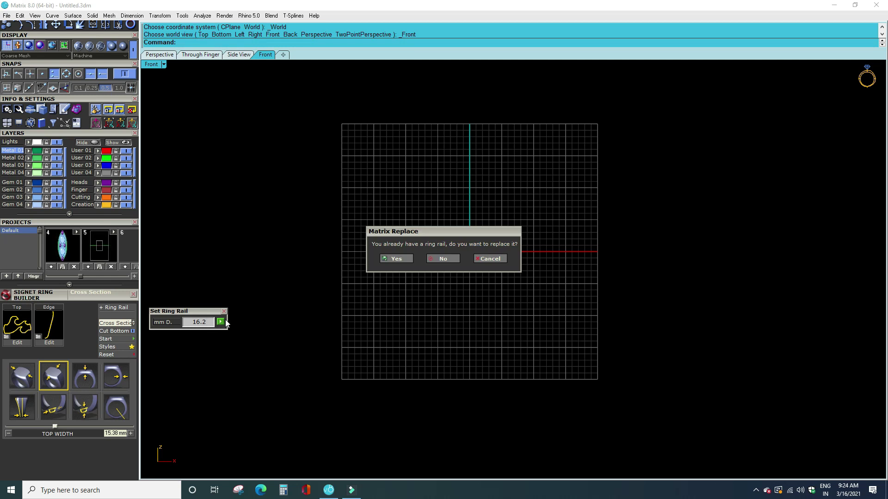
left_click(454, 260)
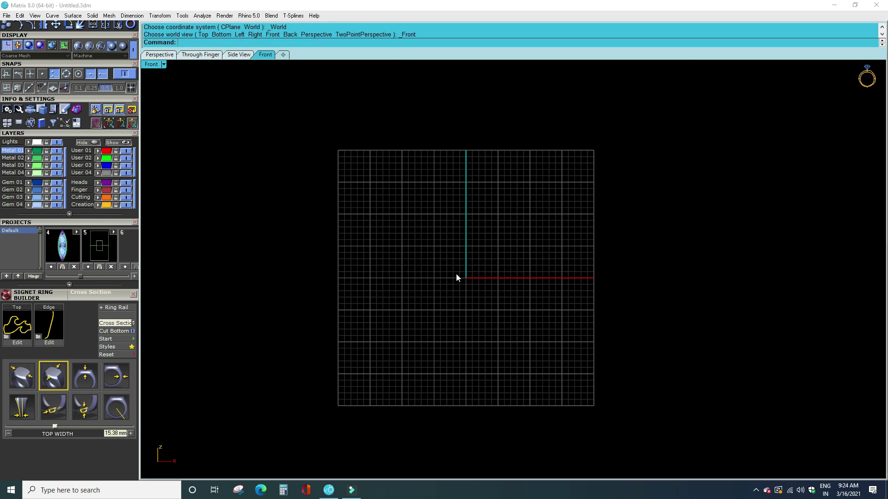
left_click(20, 325)
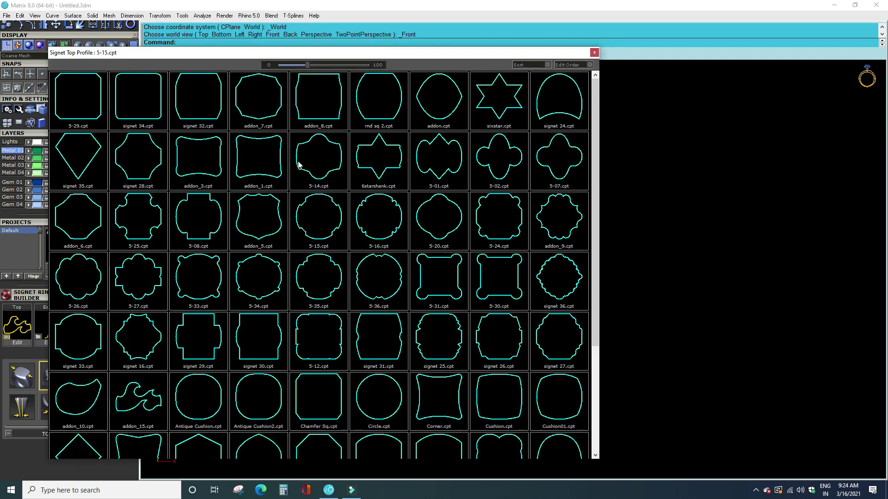
left_click(498, 110)
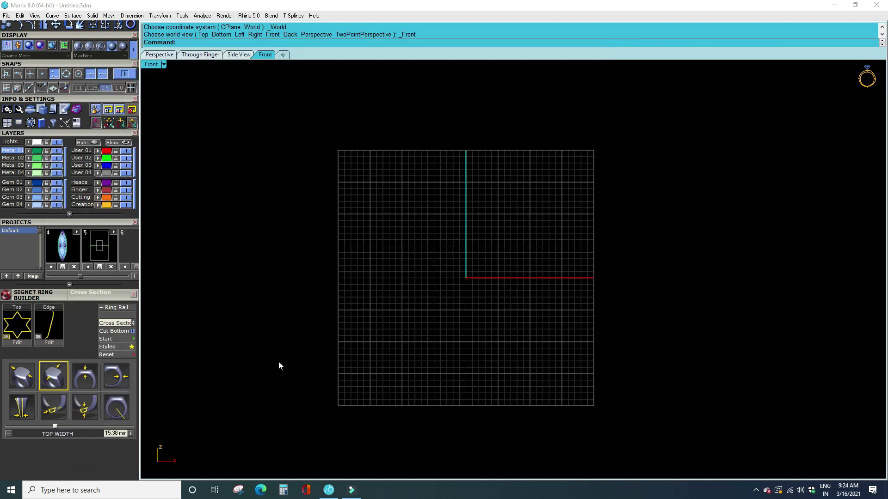
left_click(124, 339)
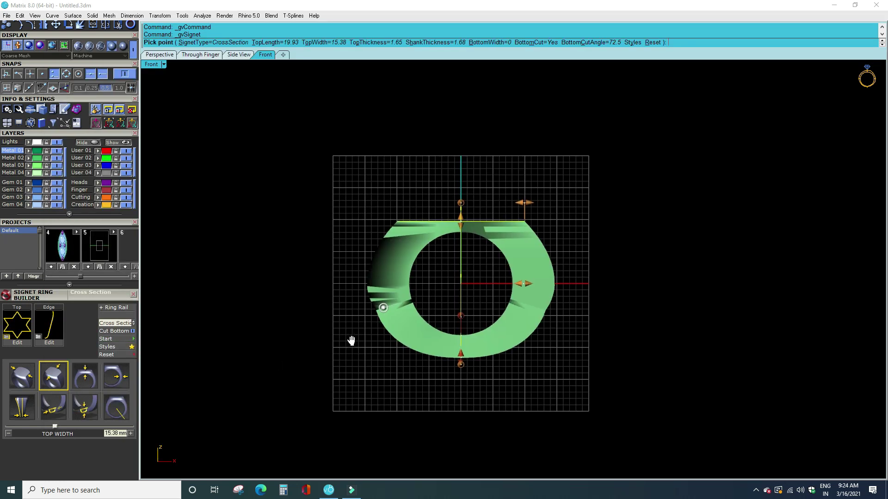
Reset the star signet, set top length 14.66 and shank thickness 0, then cancel it.
mouse_move(602, 345)
right_mouse_down()
mouse_move(549, 369)
mouse_move(527, 398)
mouse_move(471, 341)
mouse_move(445, 280)
mouse_move(430, 296)
right_mouse_up()
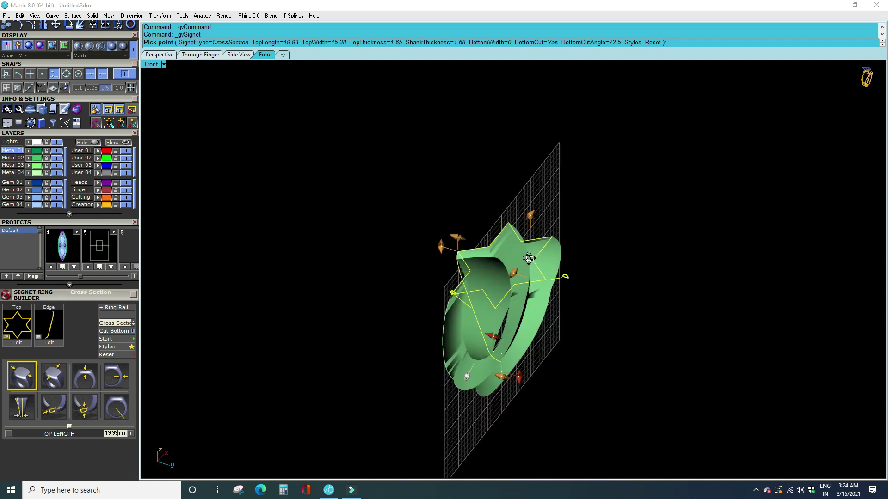
left_click(128, 355)
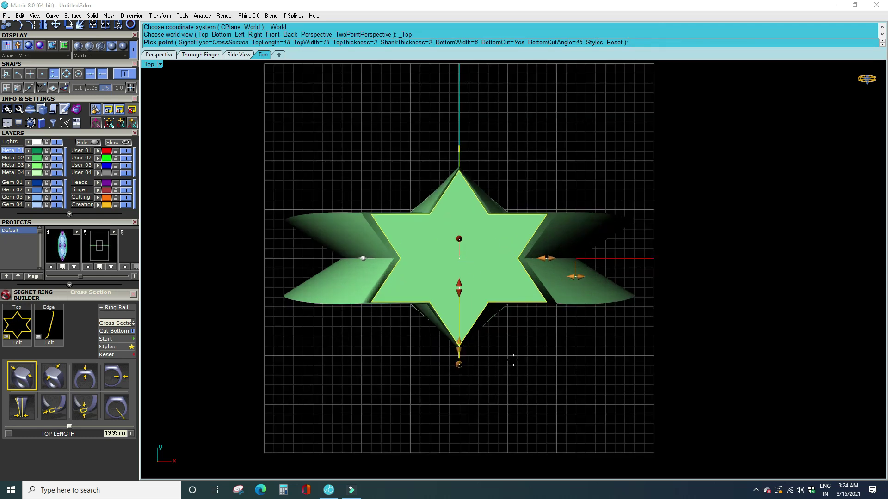
mouse_move(546, 258)
left_mouse_down()
mouse_move(517, 255)
mouse_move(529, 258)
left_mouse_up()
left_click_drag(576, 276, 516, 270)
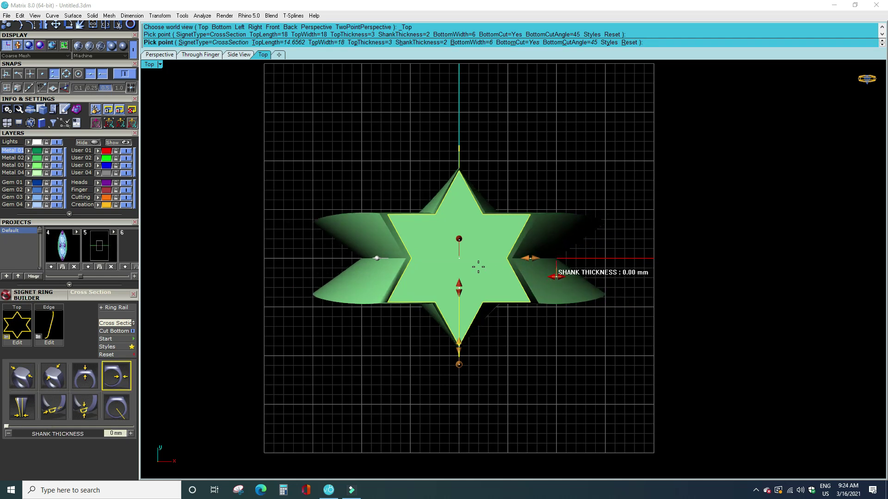
mouse_move(532, 383)
right_mouse_down()
mouse_move(465, 283)
mouse_move(591, 234)
right_mouse_up()
key("Escape")
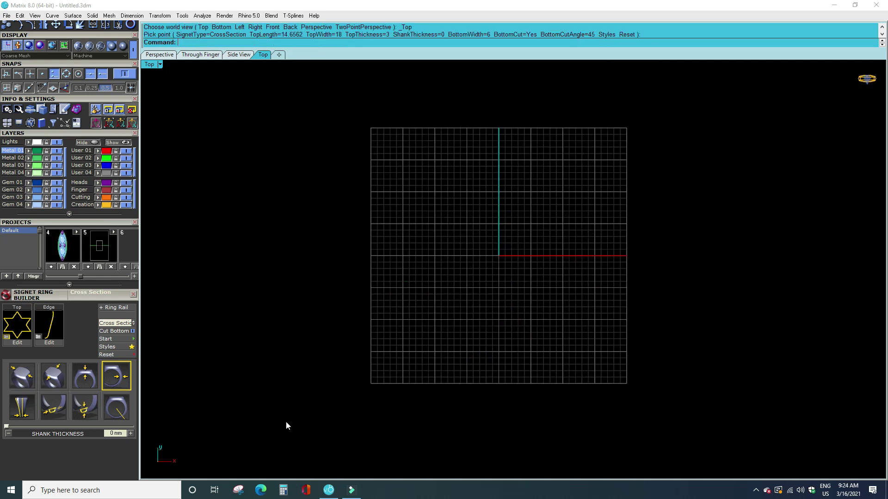
Clear leftovers, close the signet builder and open the Bermark ring library from Tools.
key("Delete")
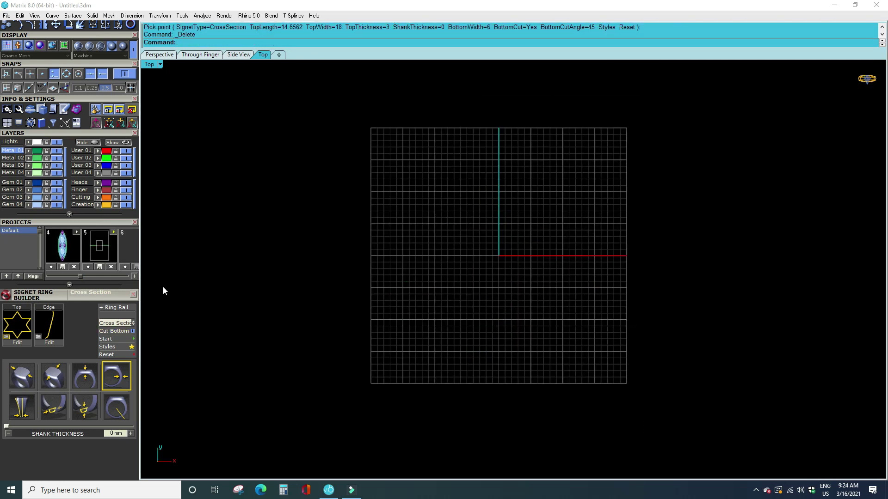
left_click(133, 294)
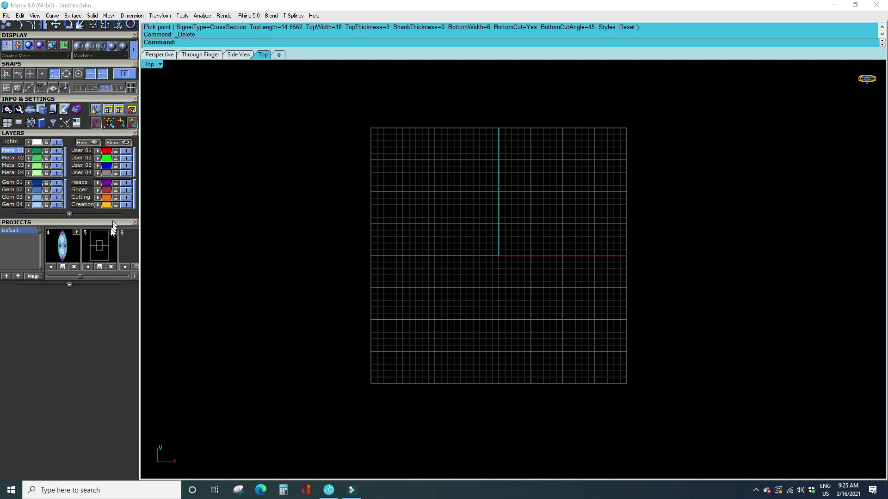
scroll(97, 296, "up", 3)
scroll(83, 320, "up", 1)
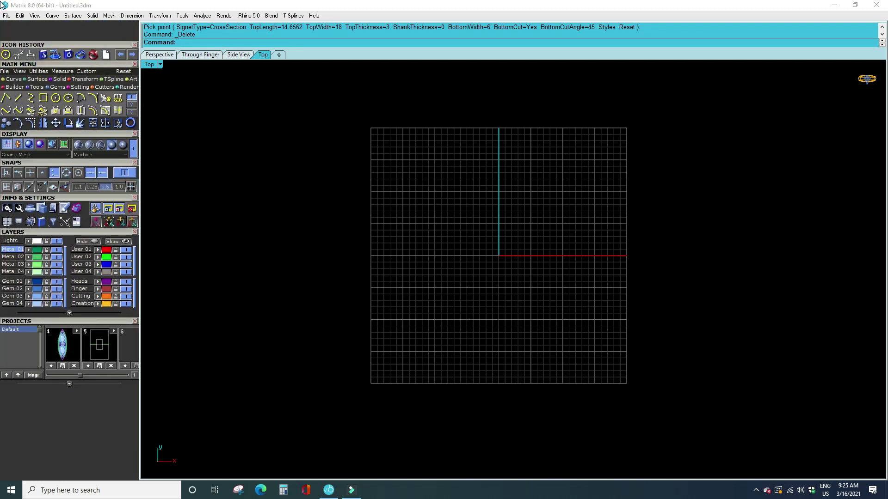
left_click(73, 88)
left_click(35, 87)
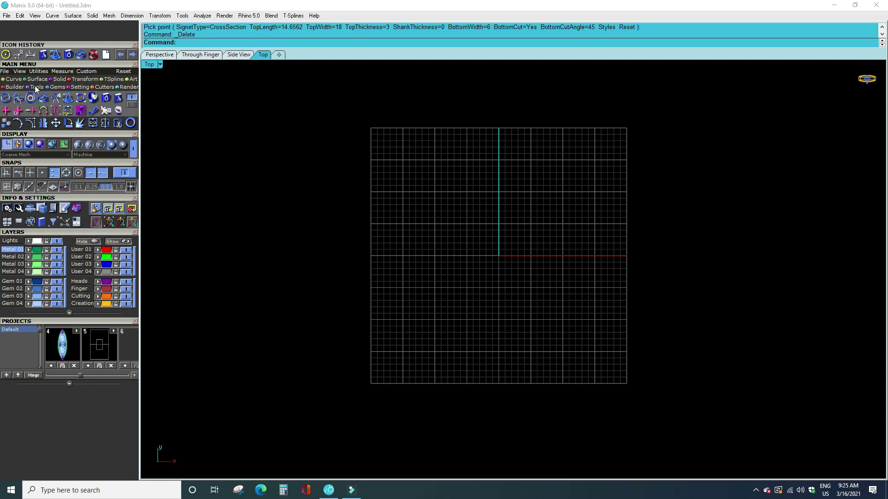
left_click(106, 98)
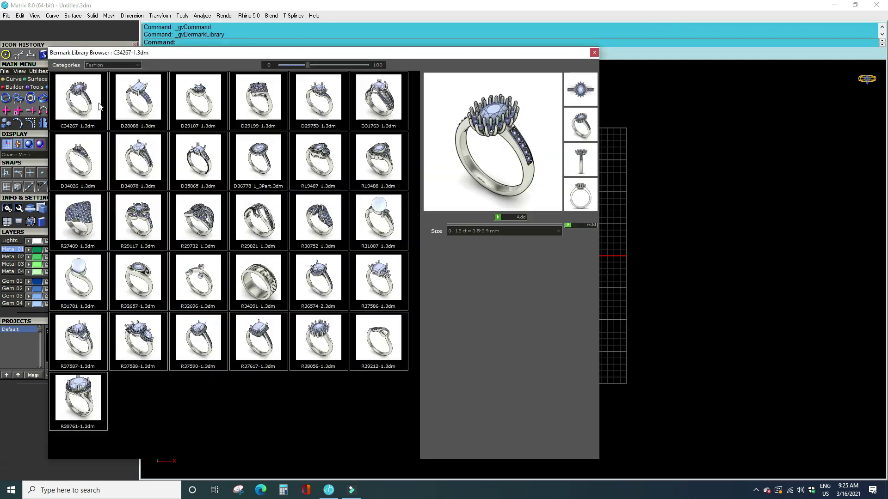
Enlarge thumbnails to 100 and preview D31763 at the 0..18 ct size.
left_click_drag(308, 65, 368, 65)
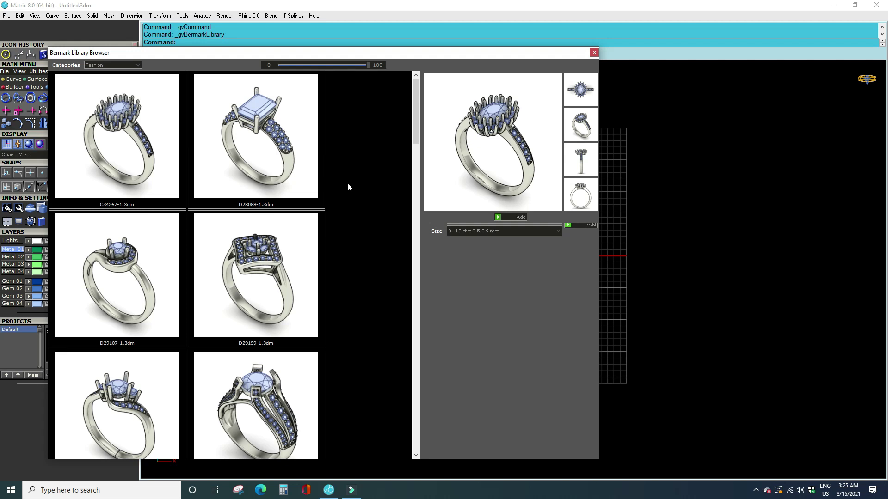
scroll(273, 228, "down", 4)
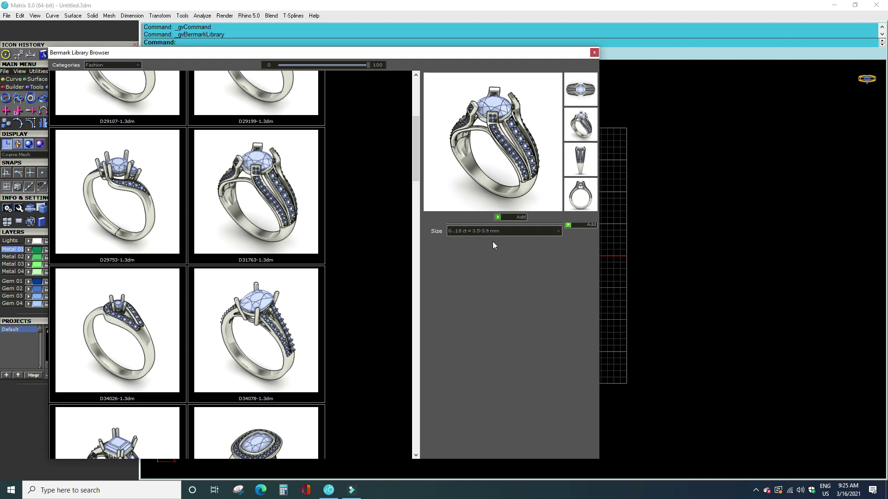
left_click(558, 230)
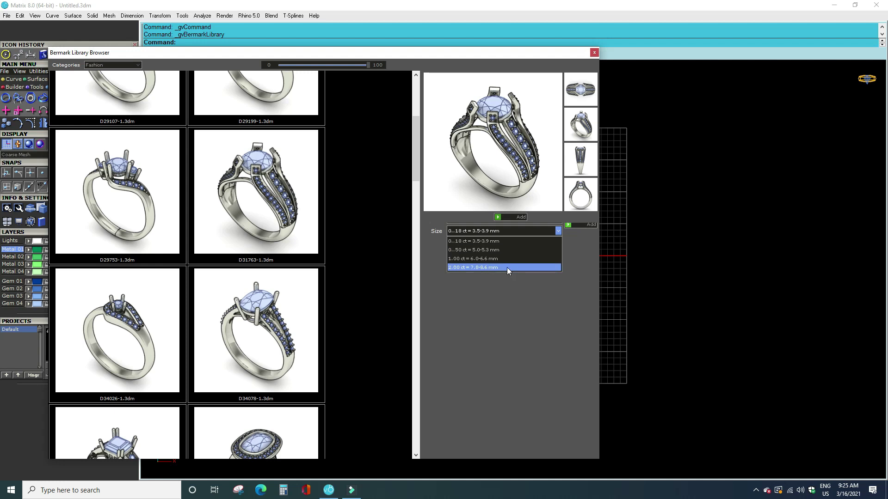
left_click(558, 231)
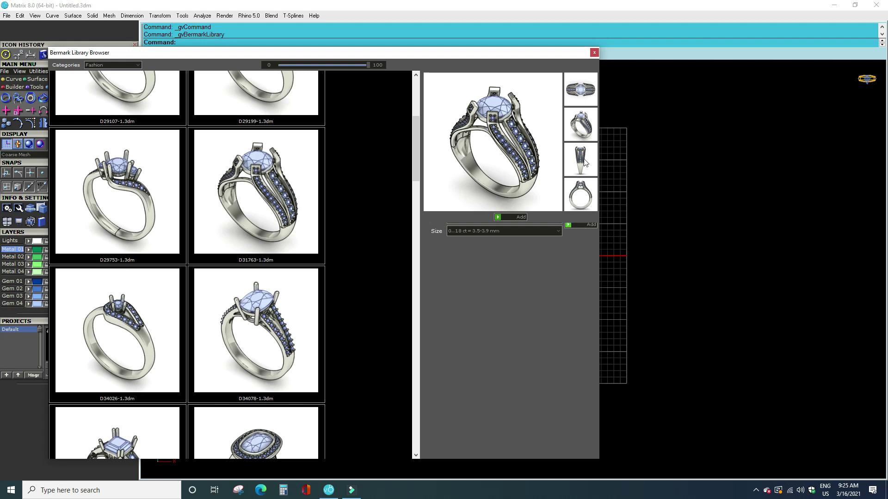
Place the D31763 ring in the scene, shaded as Plastic, and view it tilted in 3D.
left_click(499, 217)
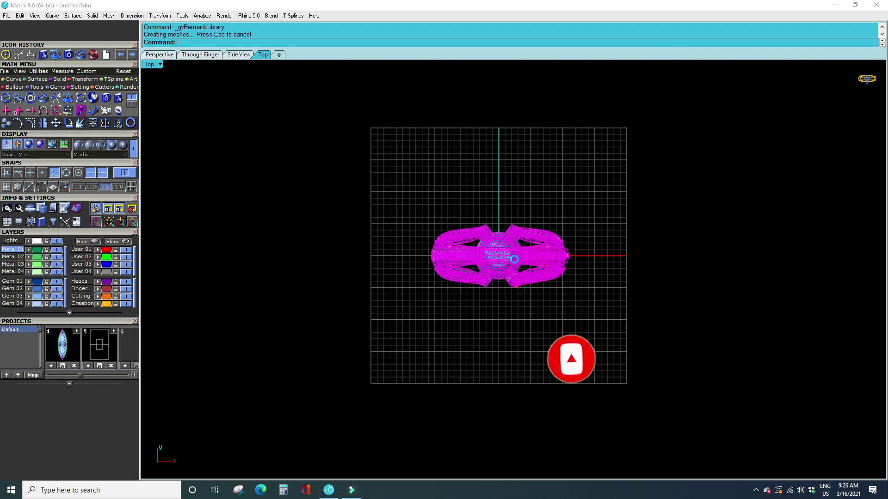
left_click(124, 146)
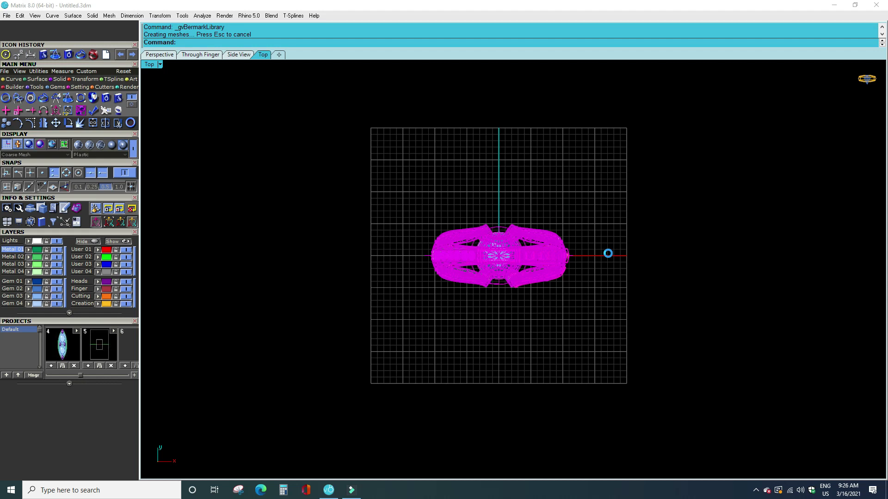
mouse_move(614, 320)
right_mouse_down()
mouse_move(534, 223)
mouse_move(556, 225)
mouse_move(518, 280)
mouse_move(545, 309)
right_mouse_up()
Delete all curves with SelCrv and hide the Cutting layer pieces.
type("c")
key("Return")
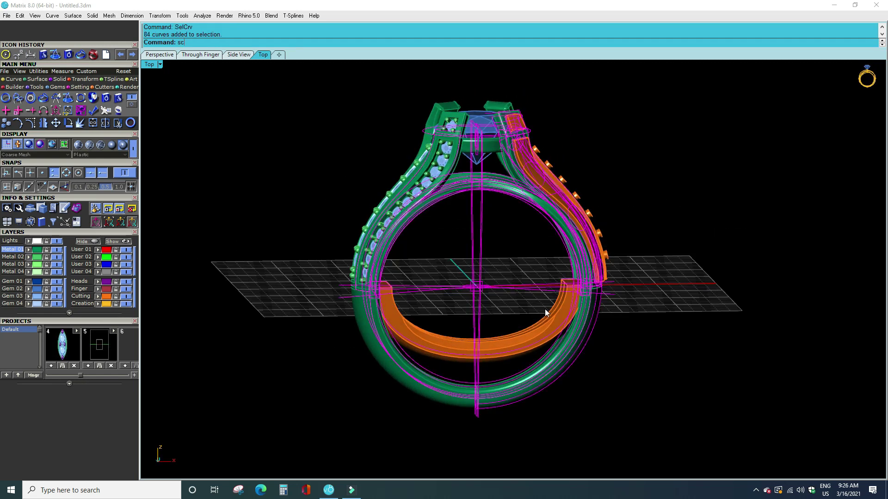
key("Delete")
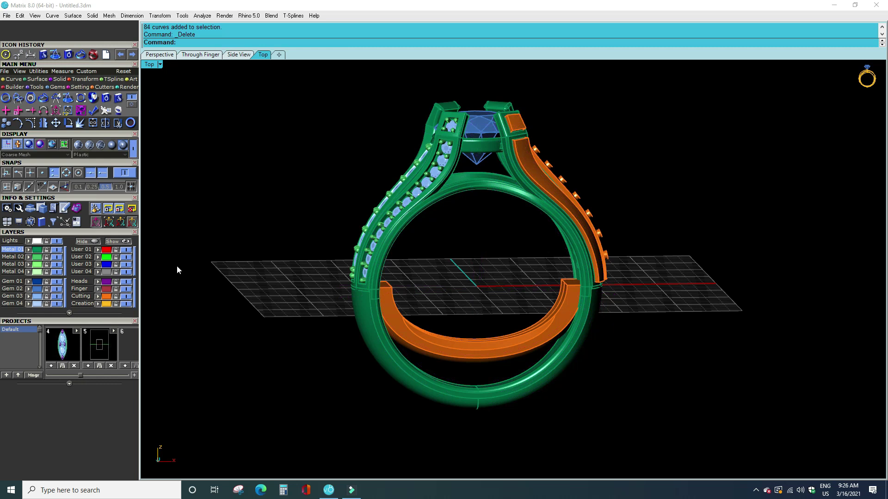
mouse_move(504, 319)
right_mouse_down()
mouse_move(539, 302)
mouse_move(570, 300)
right_mouse_up()
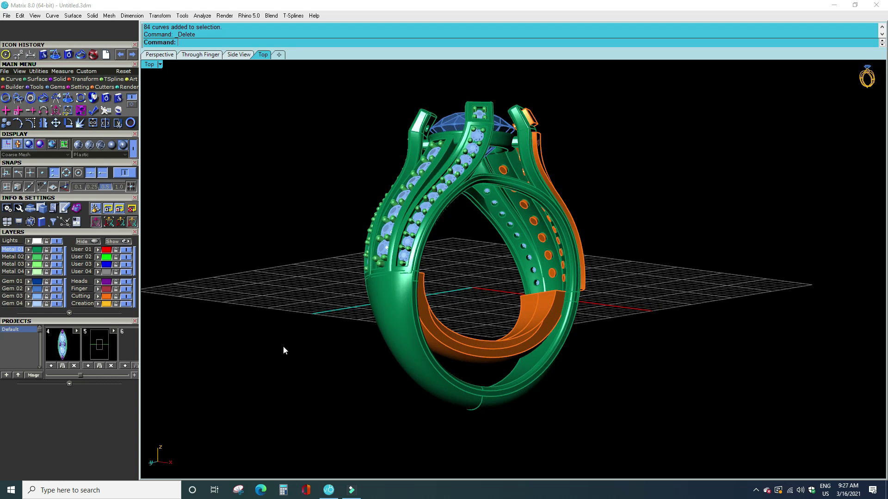
left_click(126, 296)
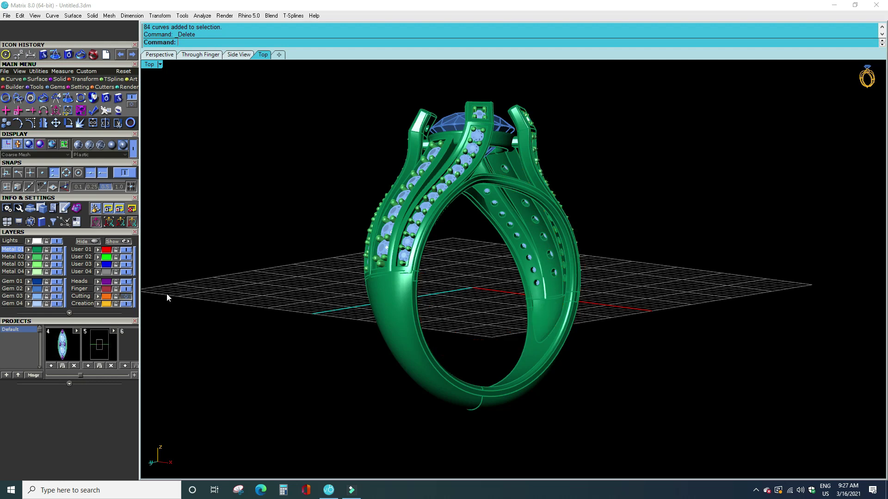
Inspect the ring from rear, top and front angles, then delete the whole ring.
right_click_drag(746, 268, 587, 290)
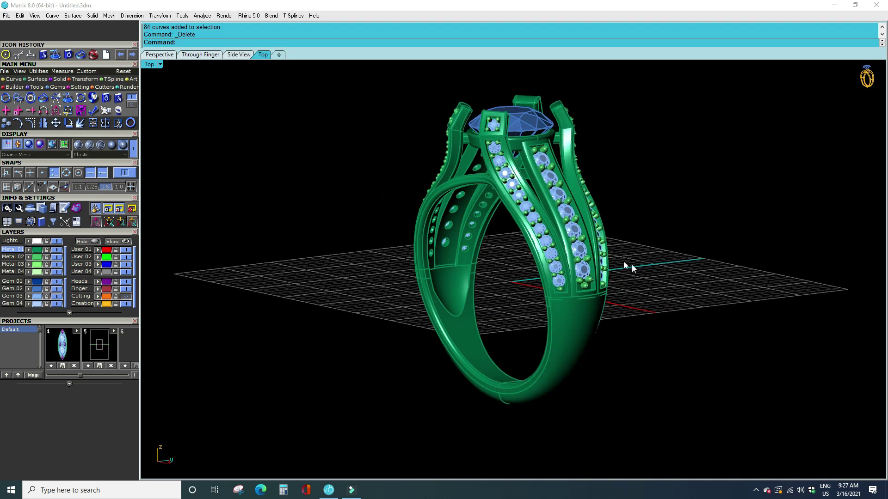
key("ctrl+F1")
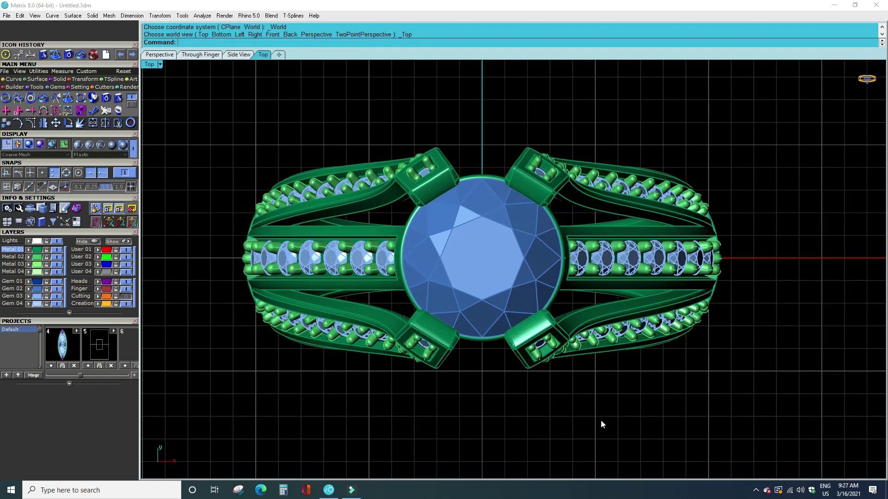
key("alt+shift")
mouse_move(550, 389)
right_mouse_down()
mouse_move(511, 321)
mouse_move(536, 340)
mouse_move(484, 399)
mouse_move(678, 360)
right_mouse_up()
mouse_move(456, 386)
right_mouse_down()
mouse_move(536, 370)
mouse_move(512, 391)
mouse_move(545, 372)
mouse_move(559, 351)
right_mouse_up()
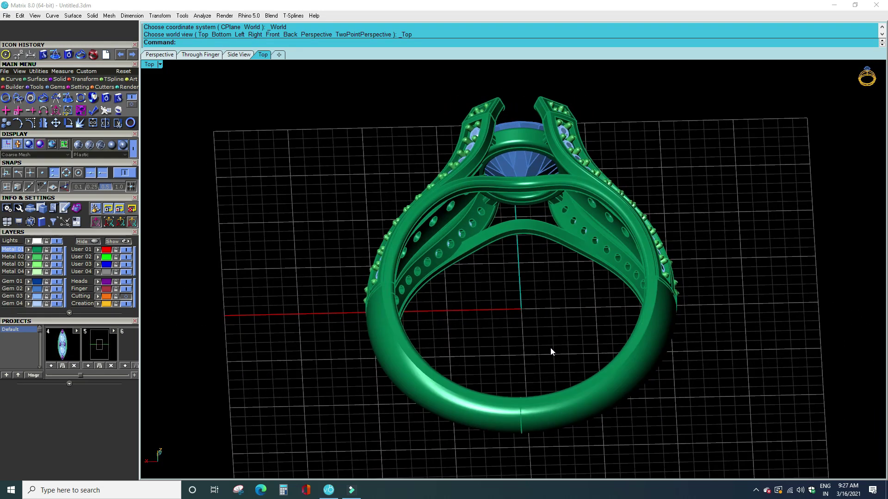
key("ctrl+F2")
scroll(551, 236, "down", 3)
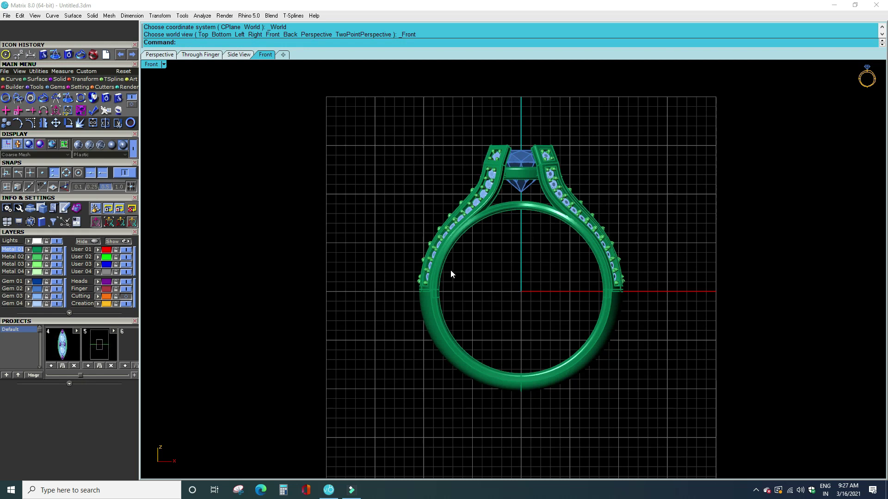
mouse_move(445, 281)
right_mouse_down()
mouse_move(517, 279)
mouse_move(500, 315)
mouse_move(481, 312)
right_mouse_up()
key("ctrl+F1")
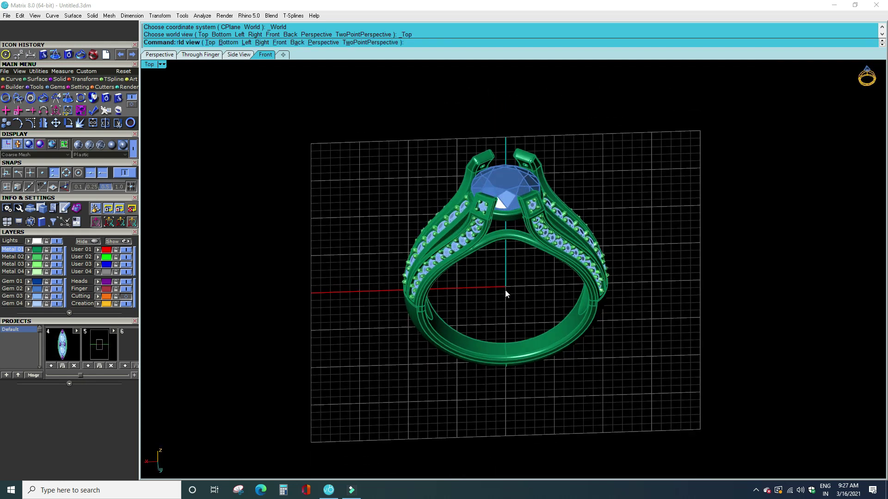
key("ctrl+a")
key("Delete")
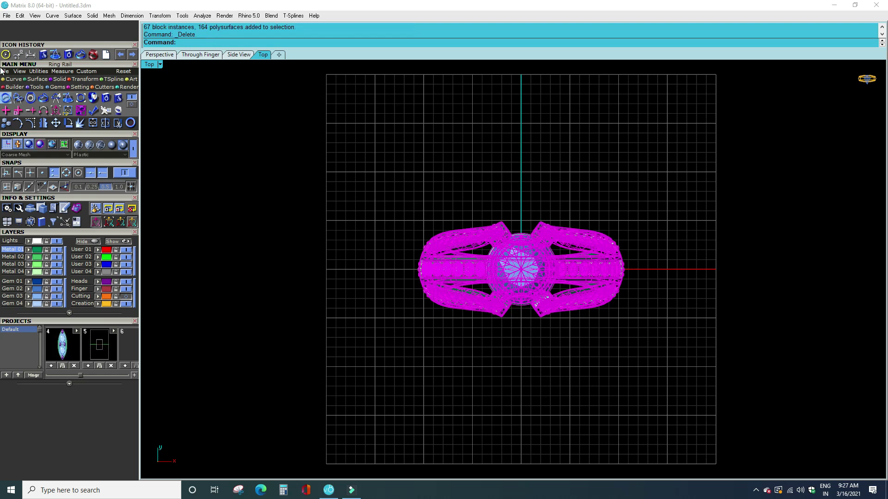
Glance at the Stuller findings library, then browse down the Bermark ring library.
left_click(46, 54)
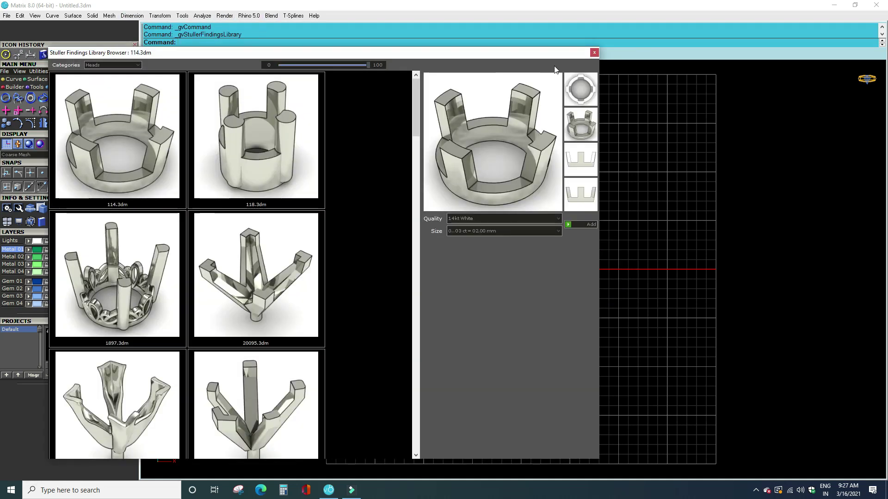
left_click(594, 52)
left_click(67, 55)
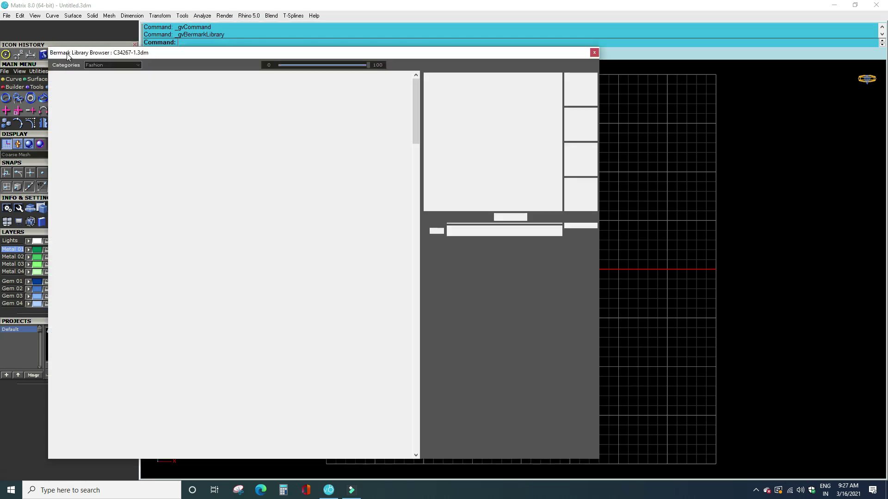
scroll(280, 245, "down", 5)
scroll(280, 246, "down", 5)
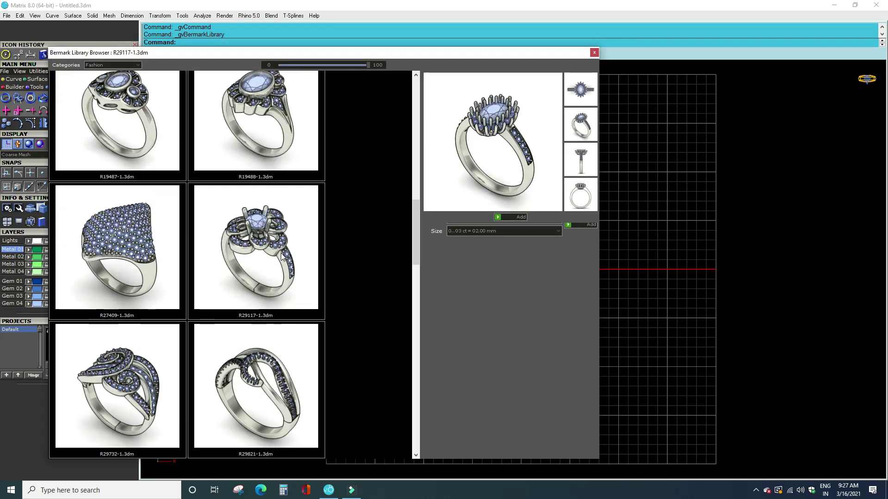
scroll(279, 256, "down", 5)
scroll(278, 256, "down", 5)
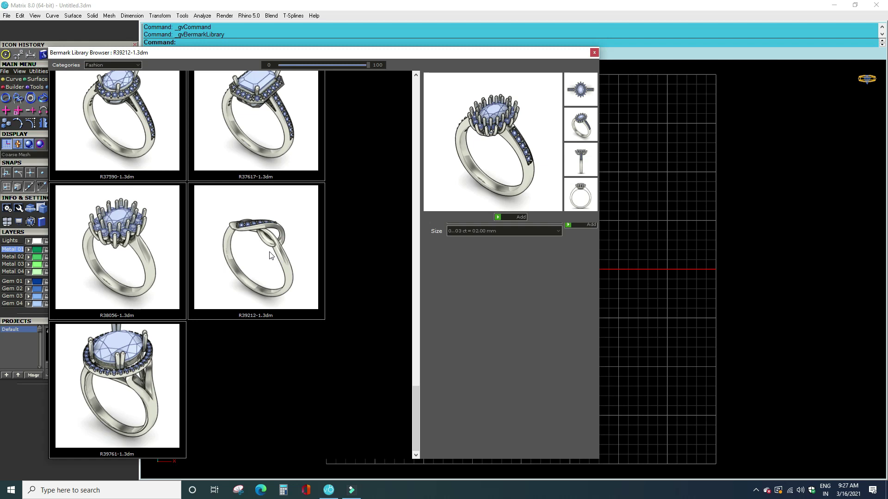
Add ring R38056 at the 0..03 ct = 02.00 mm size to the scene.
left_click(121, 245)
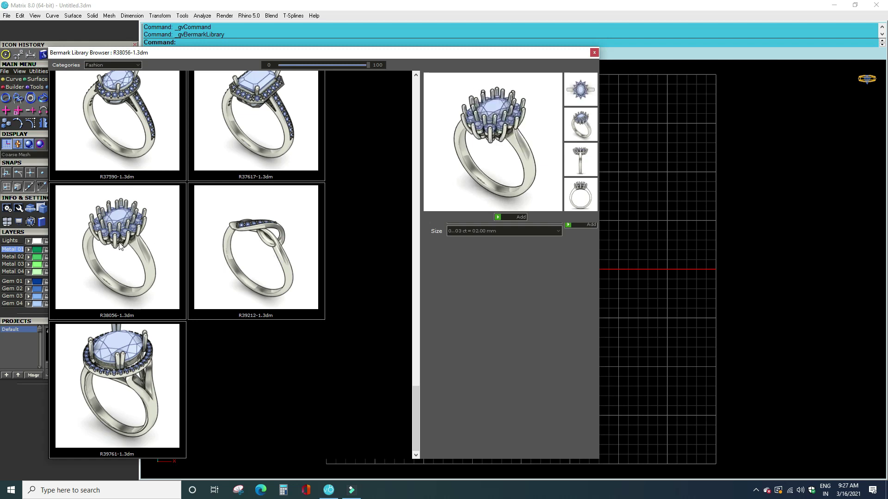
left_click(501, 233)
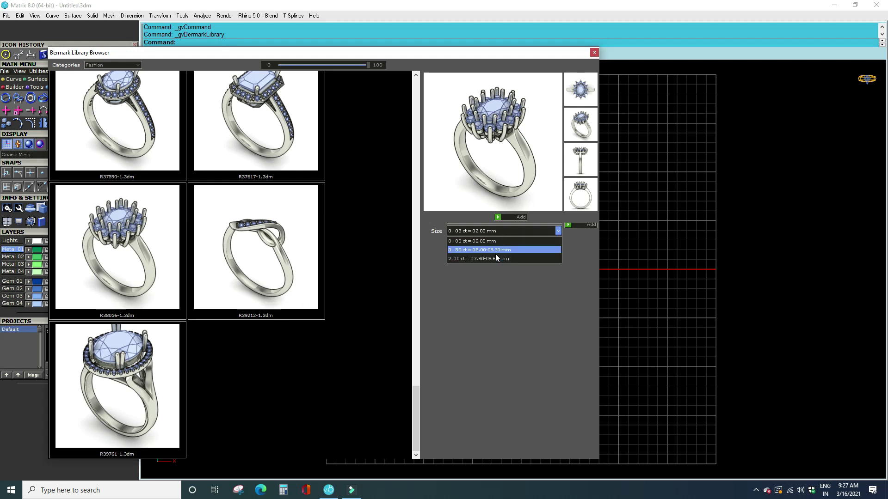
left_click(522, 281)
left_click(505, 218)
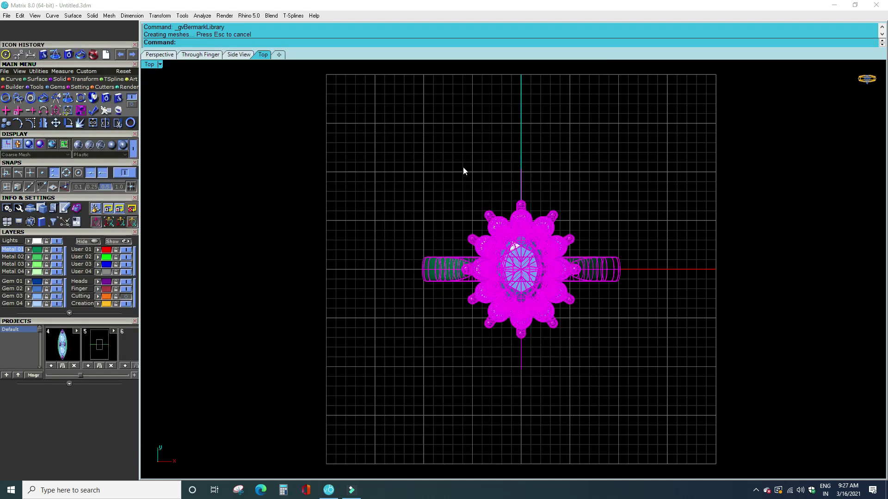
Delete the new ring's curves using SelCrv.
type("elcrv")
key("Return")
key("Delete")
Select the whole R38056 ring in Top view and bring up the Metal Weights calculator.
scroll(550, 292, "up", 2)
mouse_move(538, 339)
right_mouse_down()
mouse_move(465, 277)
mouse_move(436, 199)
mouse_move(549, 235)
mouse_move(512, 270)
right_mouse_up()
key("ctrl+F1")
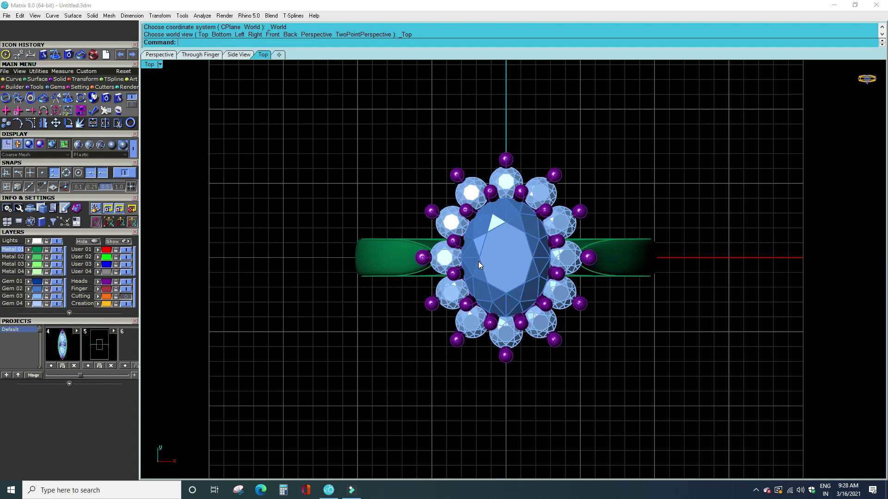
key("ctrl+a")
left_click(50, 56)
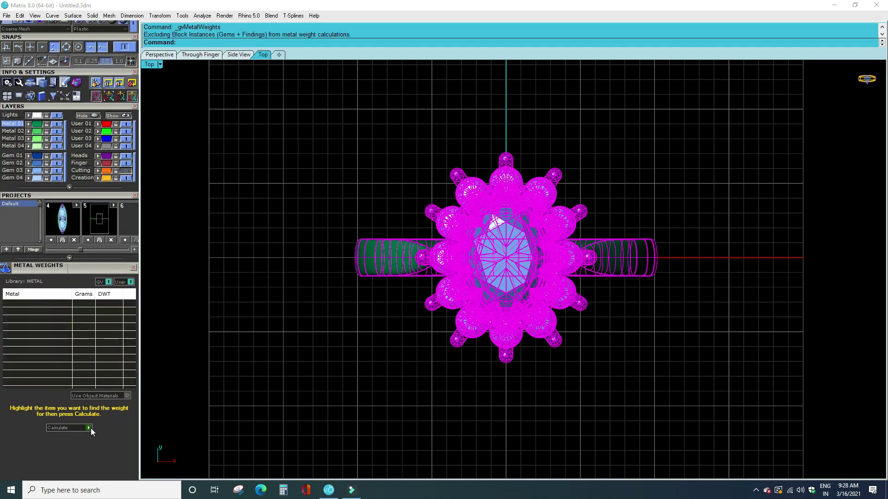
Calculate the ring's metal weights per alloy (14KY 5.14 g) and tilt to view the prongs.
left_click(90, 428)
left_click(152, 380)
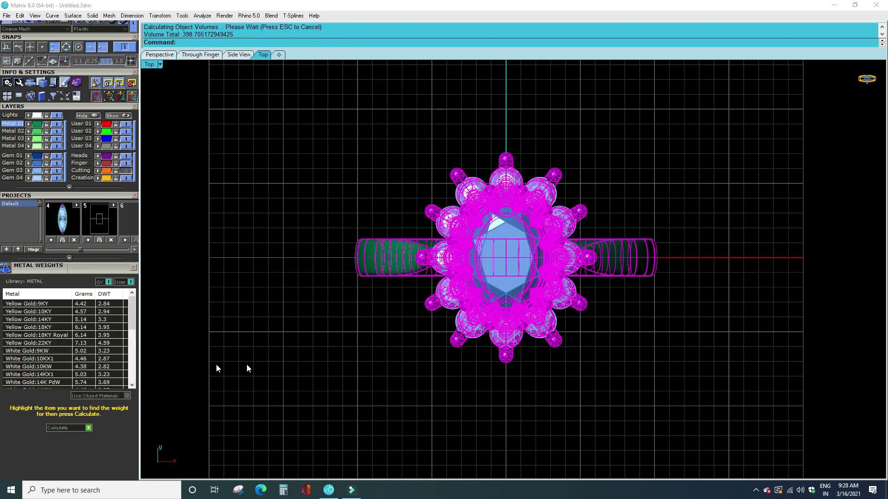
right_click_drag(565, 421, 553, 280)
left_click(553, 276)
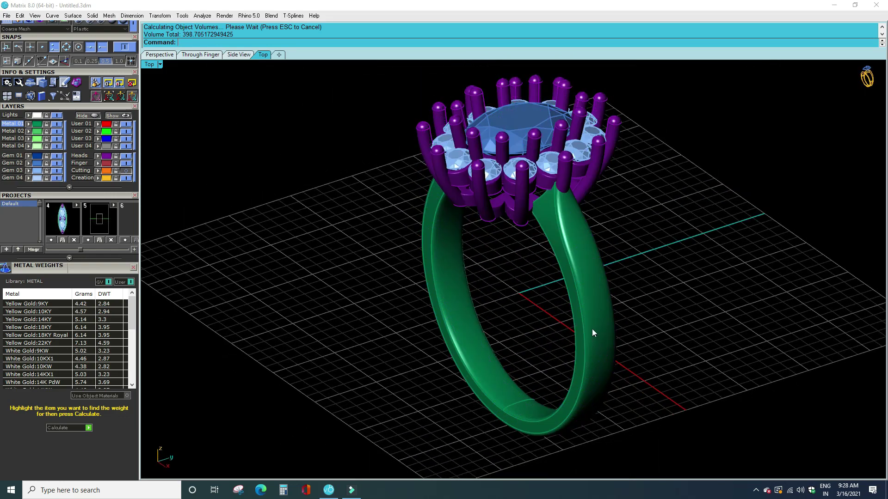
mouse_move(485, 409)
right_mouse_down()
mouse_move(543, 365)
mouse_move(592, 349)
mouse_move(442, 315)
mouse_move(517, 149)
right_mouse_up()
Inspect two head pieces, then select and delete the entire ring.
left_click(517, 148)
left_click(509, 123)
key("Escape")
key("ctrl+a")
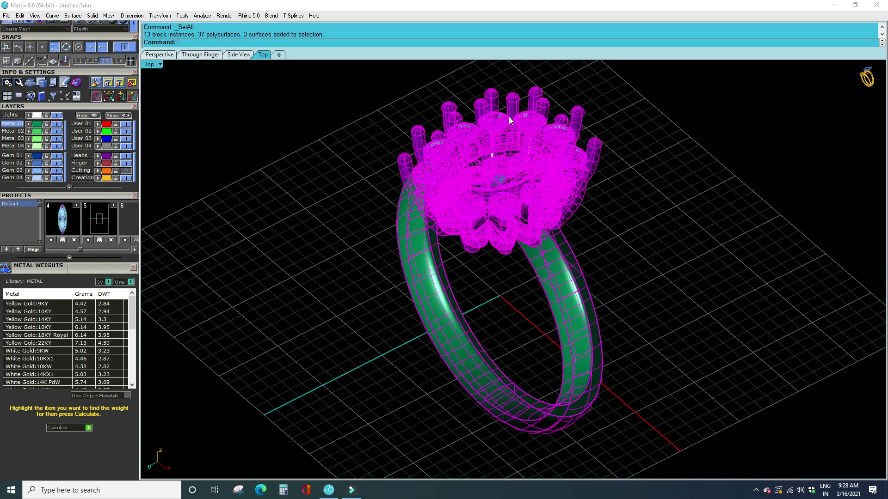
key("Delete")
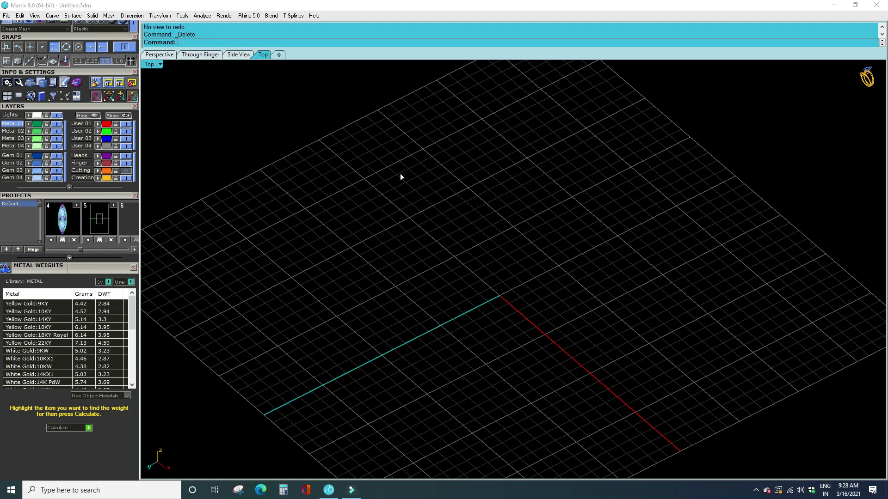
Return to Top view, reopen the Bermark library and switch to Wedding rings.
key("ctrl+F1")
scroll(76, 217, "up", 3)
scroll(74, 185, "up", 2)
left_click(73, 66)
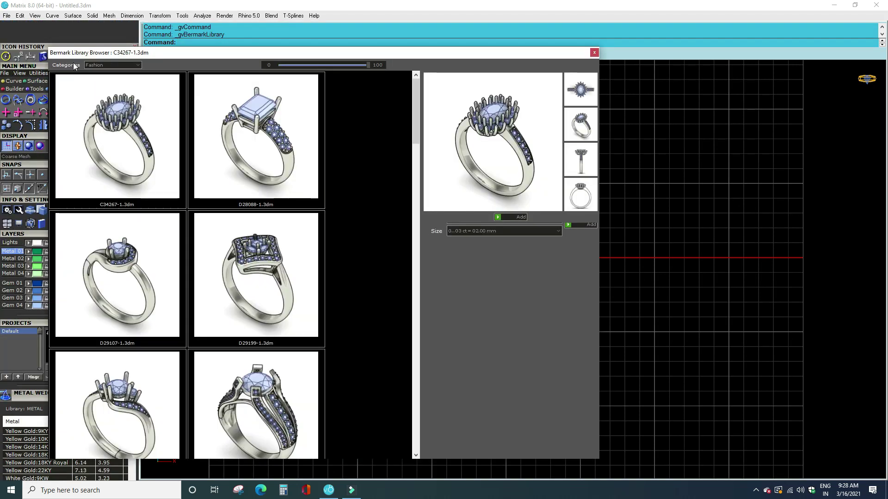
scroll(356, 292, "down", 3)
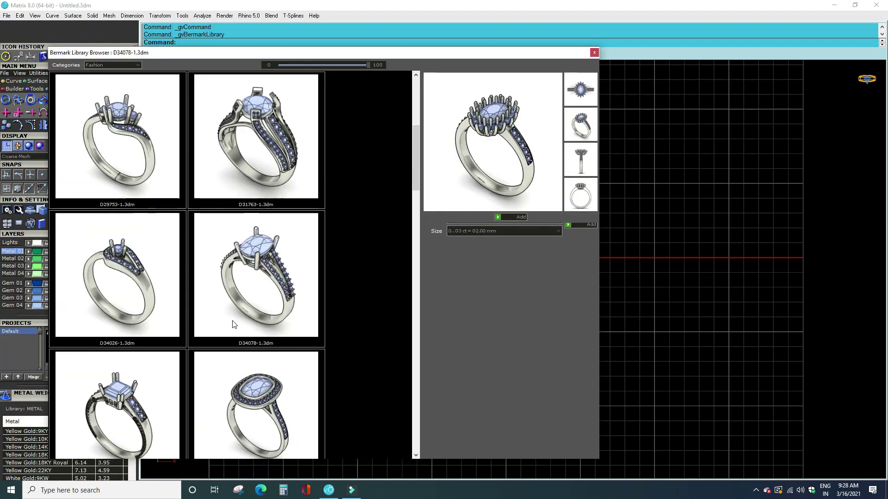
left_click(137, 65)
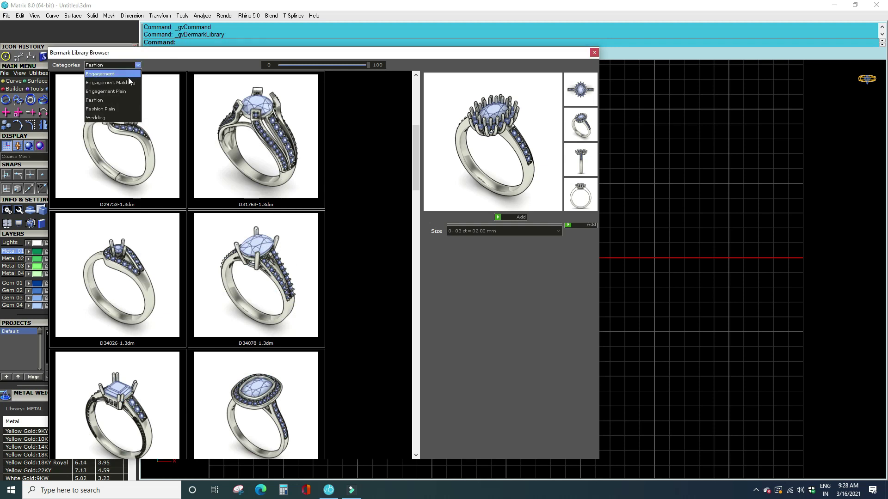
left_click(115, 117)
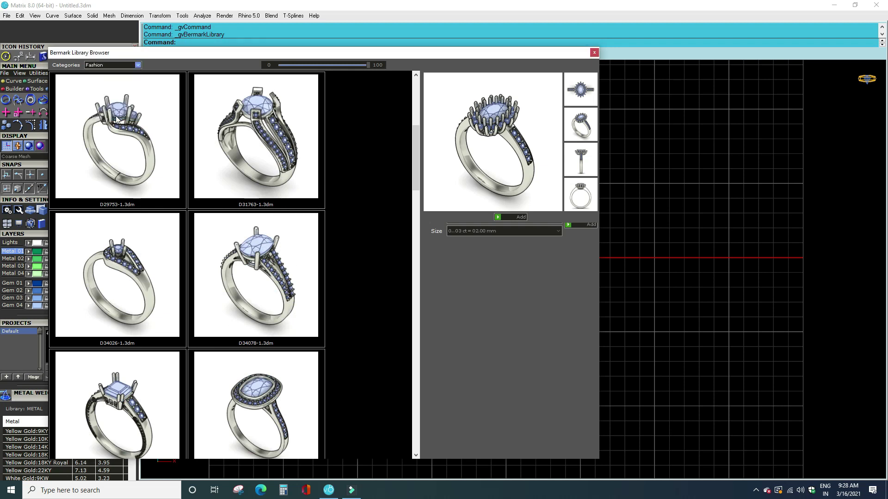
Browse the Wedding rings, then switch the category to Fashion Plain.
scroll(273, 211, "down", 5)
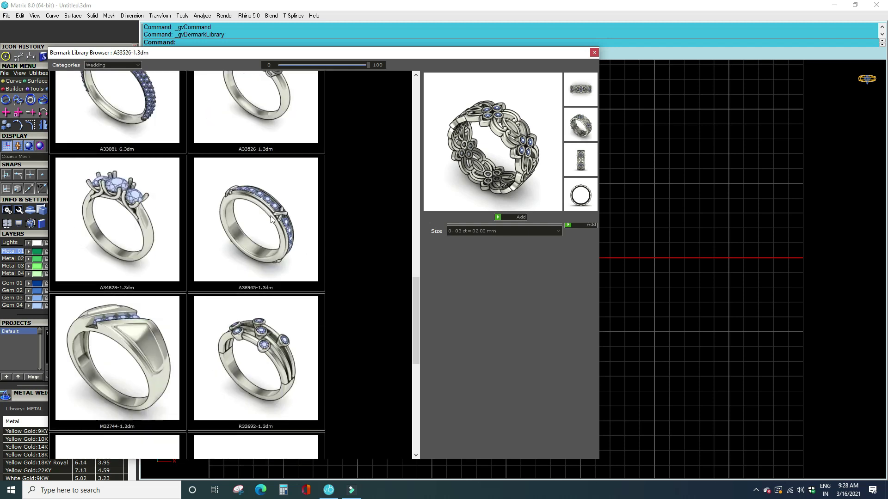
scroll(270, 216, "down", 5)
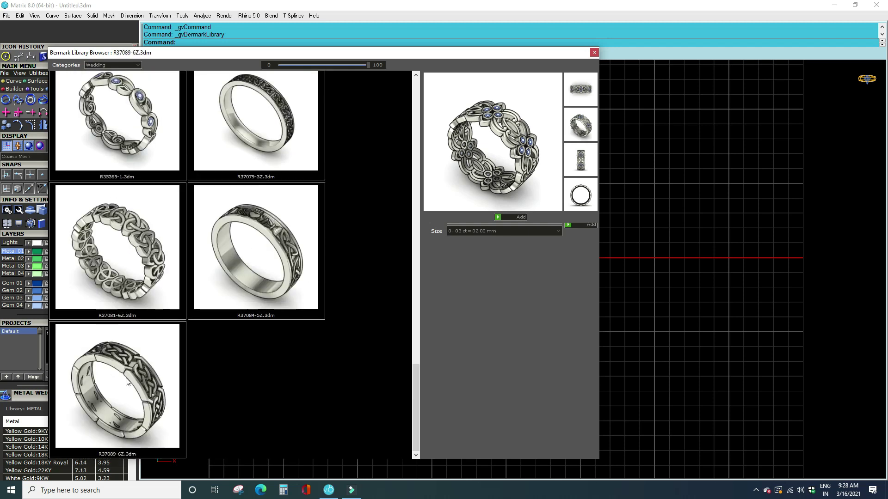
scroll(133, 393, "up", 1)
scroll(134, 394, "up", 1)
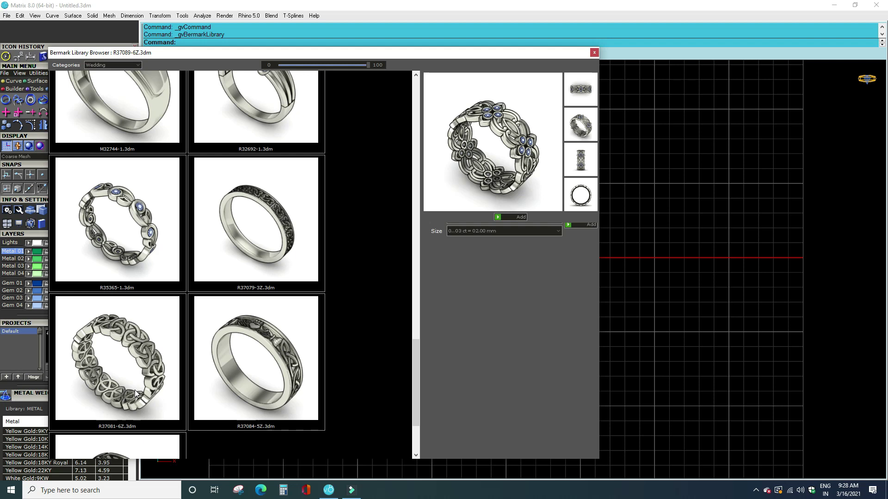
scroll(134, 394, "up", 1)
scroll(276, 367, "up", 1)
scroll(263, 337, "up", 2)
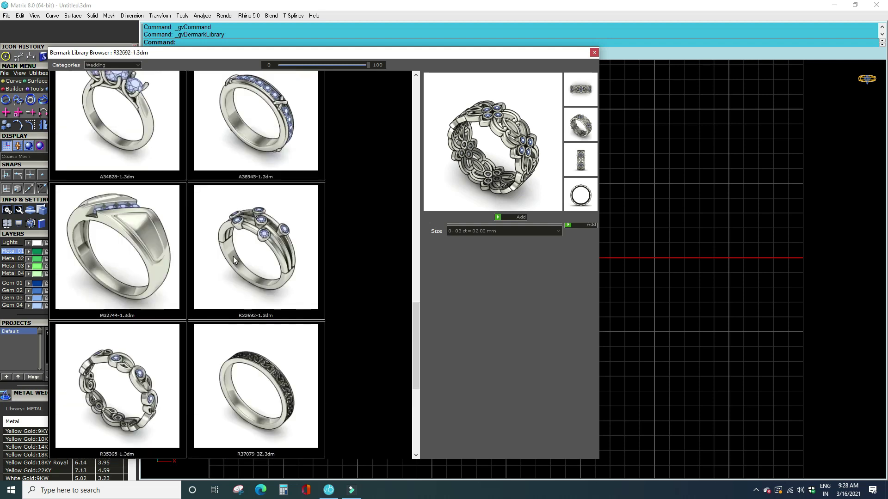
scroll(240, 241, "up", 3)
scroll(138, 120, "up", 5)
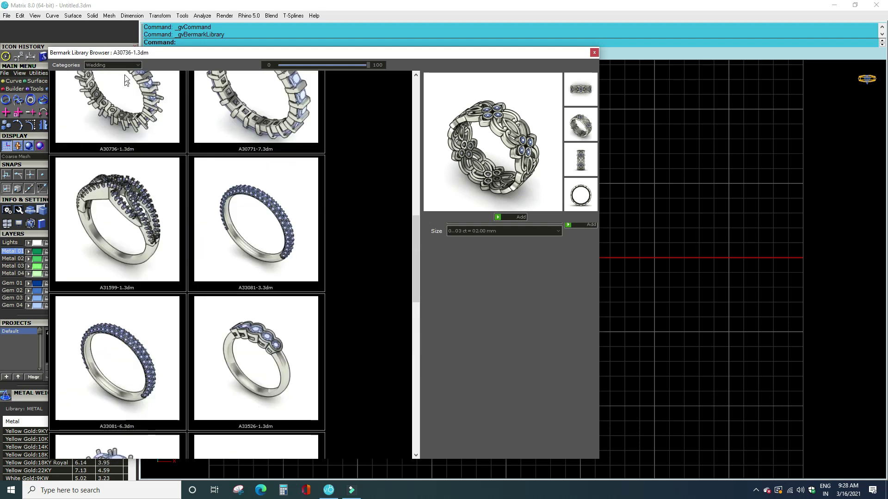
left_click(130, 67)
left_click(121, 106)
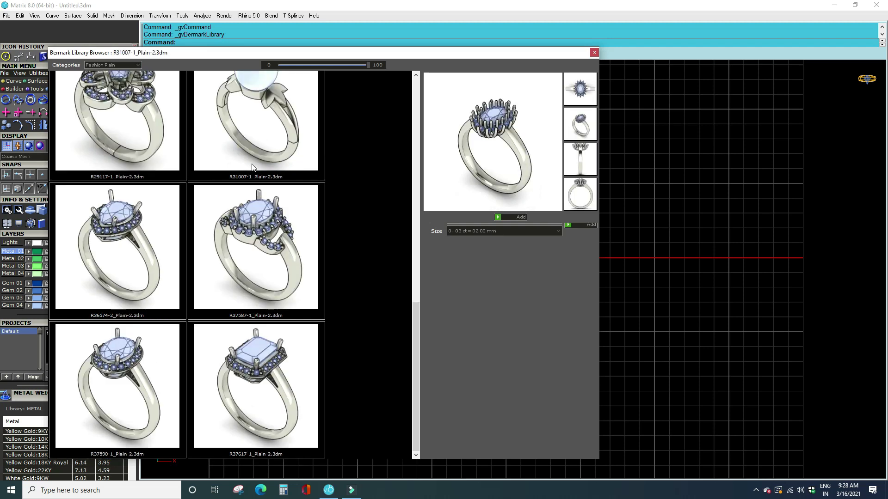
Browse the Fashion Plain rings, then switch the category to Fashion.
scroll(251, 245, "up", 3)
scroll(248, 243, "up", 2)
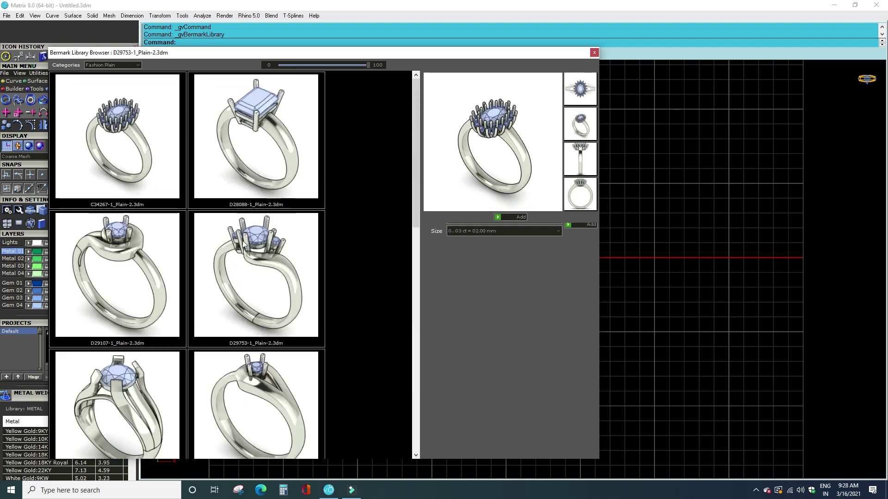
scroll(245, 244, "down", 3)
scroll(244, 243, "down", 3)
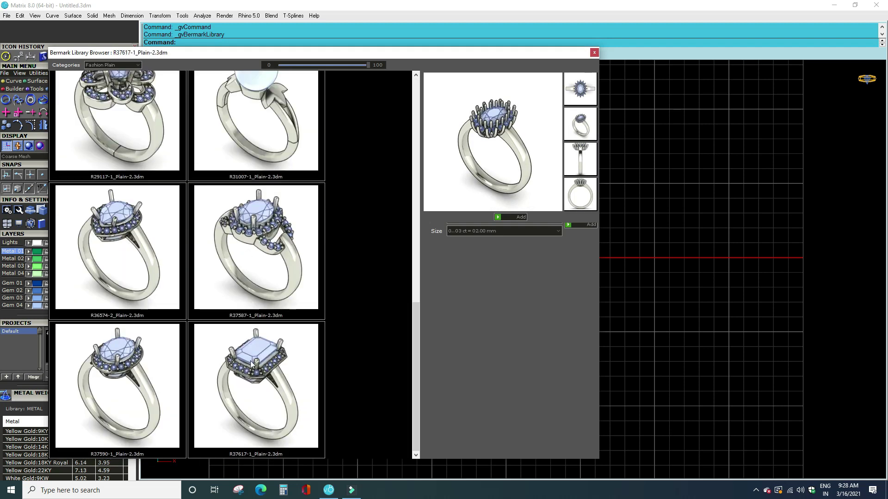
left_click(123, 65)
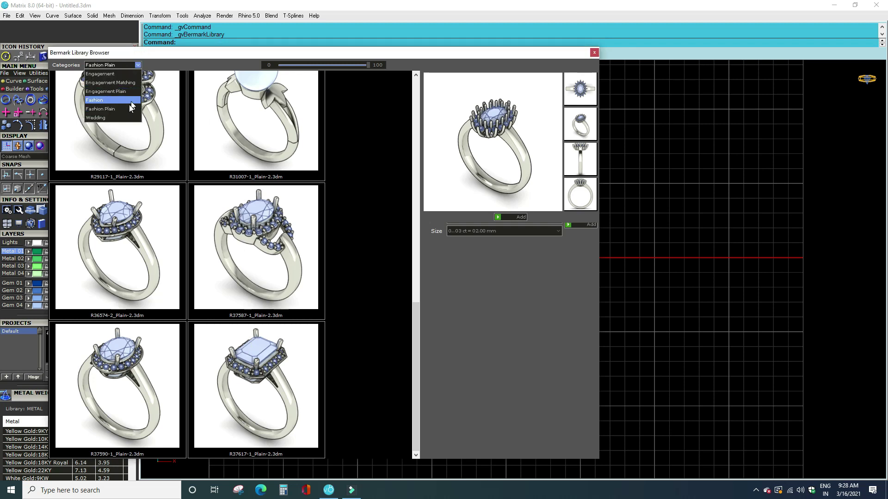
left_click(117, 101)
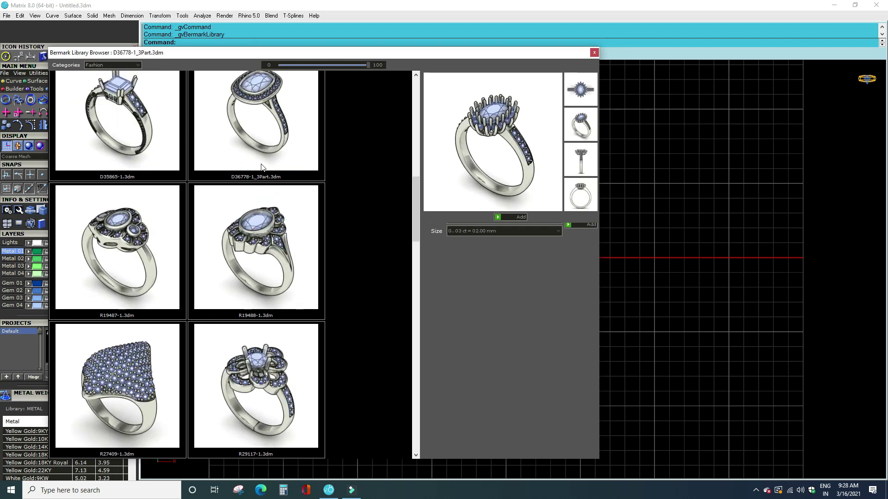
Add Fashion halo ring R39761 at the 0..03 ct = 02.00 mm size.
scroll(262, 163, "down", 5)
scroll(262, 162, "down", 5)
scroll(262, 162, "down", 5)
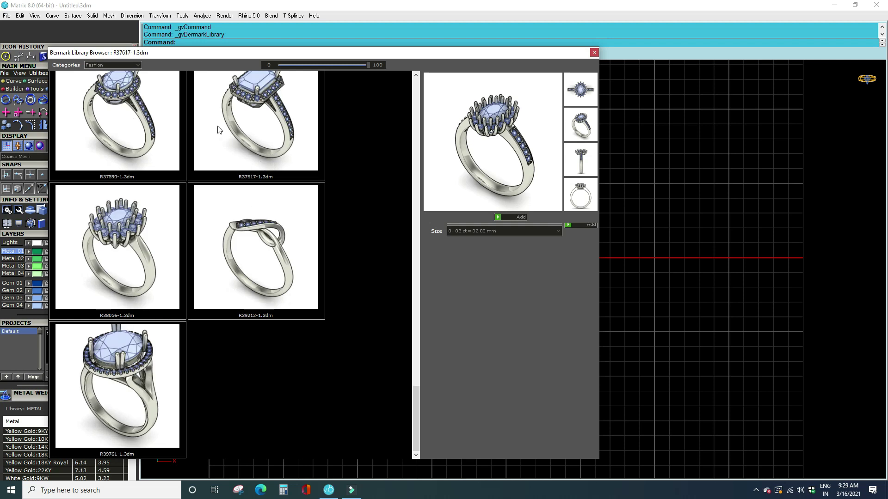
scroll(219, 129, "up", 5)
scroll(219, 129, "up", 3)
scroll(208, 278, "down", 10)
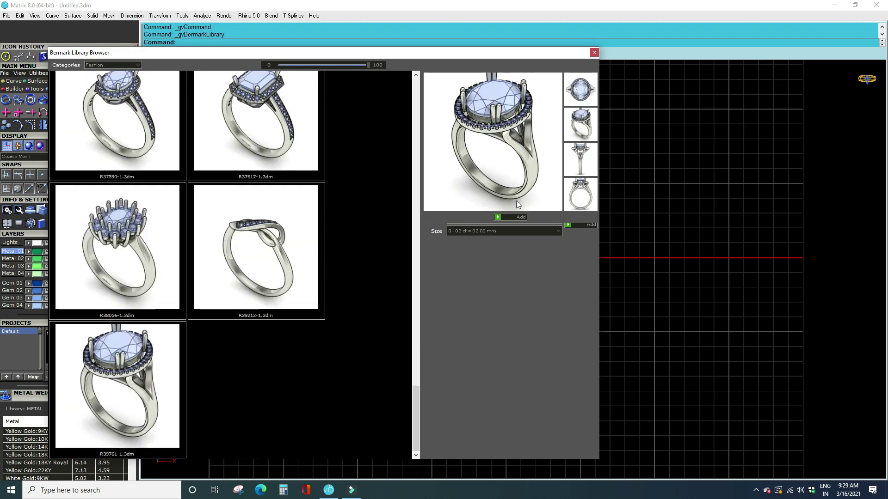
left_click(518, 230)
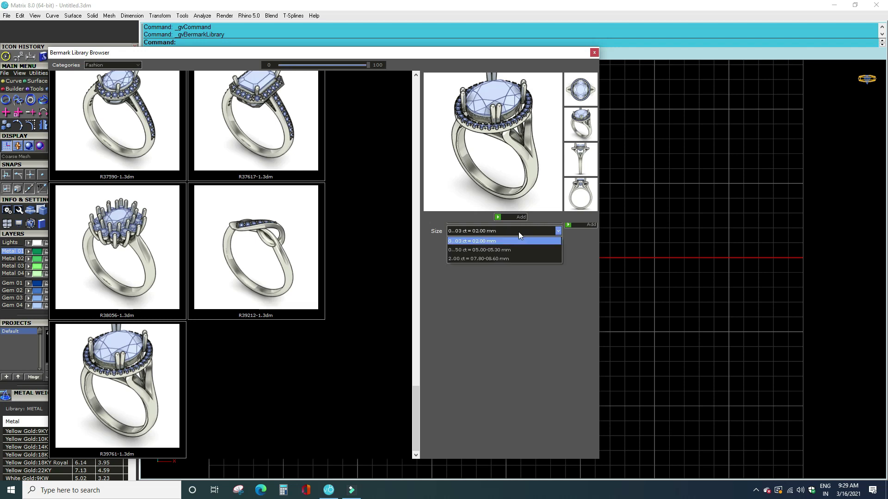
left_click(499, 217)
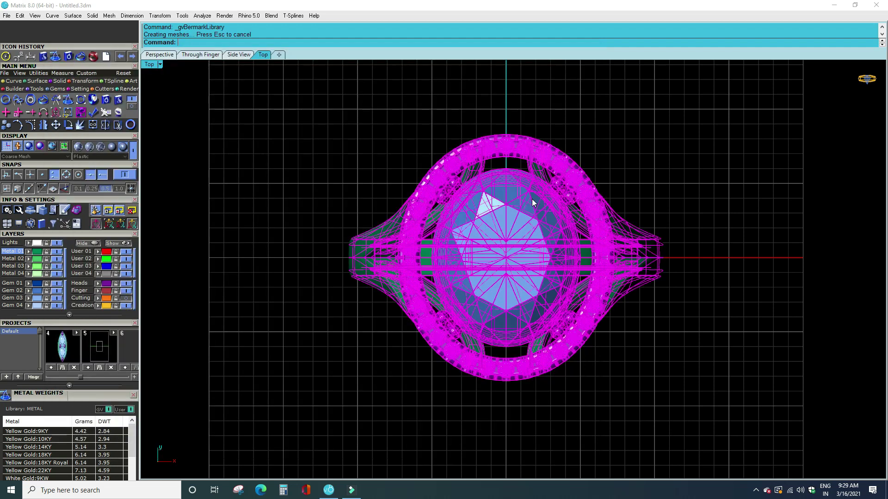
Deselect the halo ring, orbit to its shank, then set a straight Front view.
left_click(301, 253)
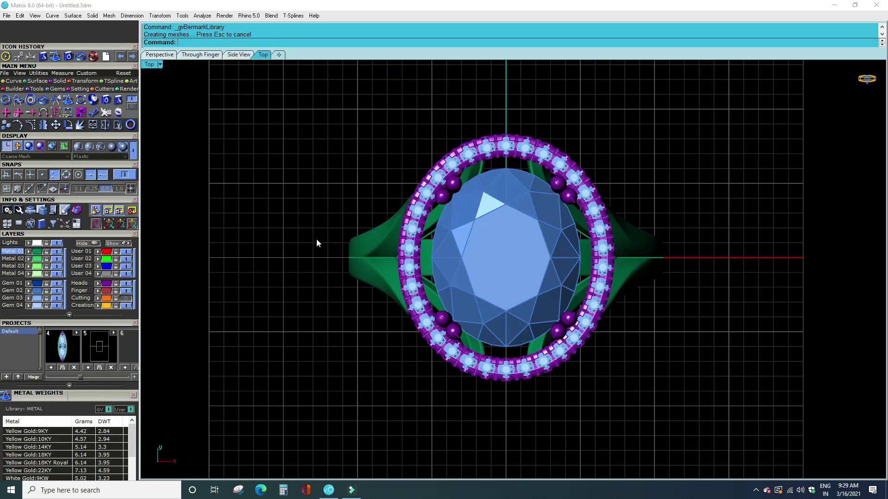
right_click_drag(589, 377, 554, 249)
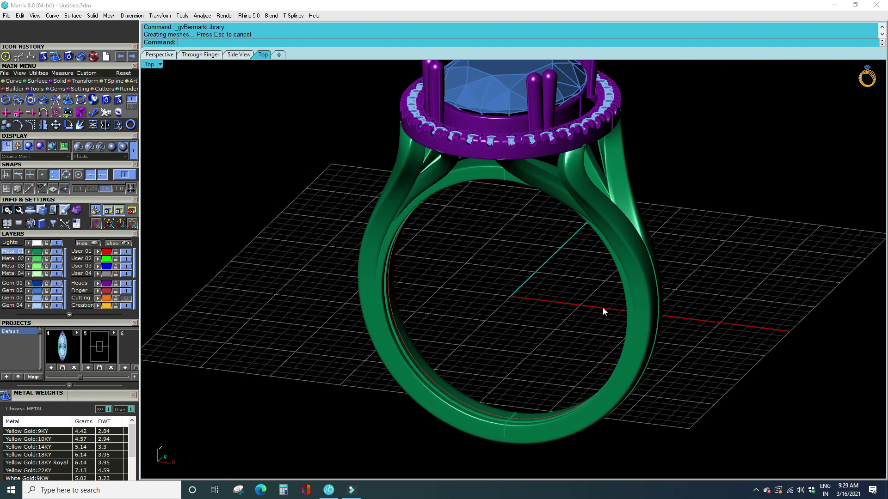
right_click_drag(603, 311, 590, 294)
key("ctrl+F2")
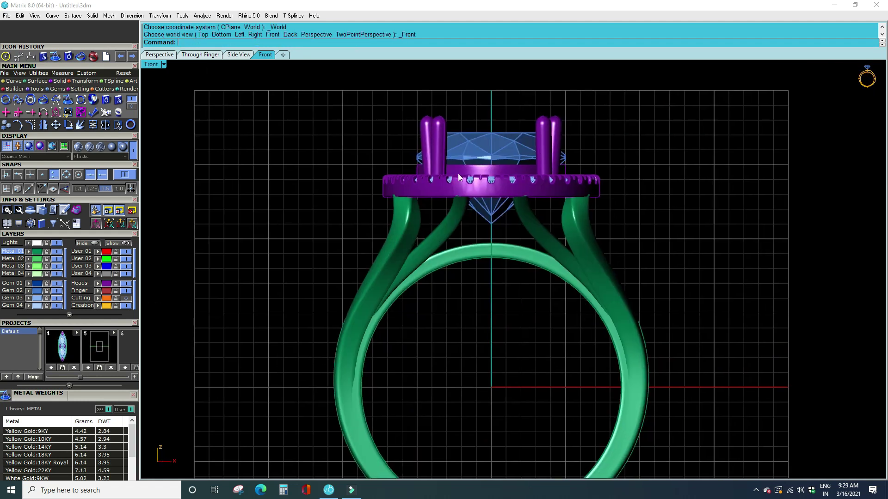
Inspect the halo head close up from several angles, then select the whole ring.
scroll(460, 177, "up", 2)
right_click_drag(459, 178, 403, 230)
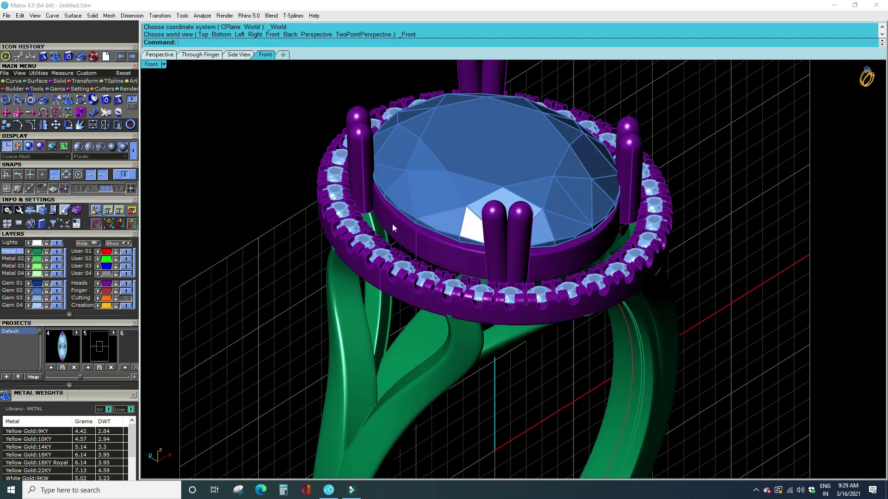
right_click_drag(398, 311, 509, 314)
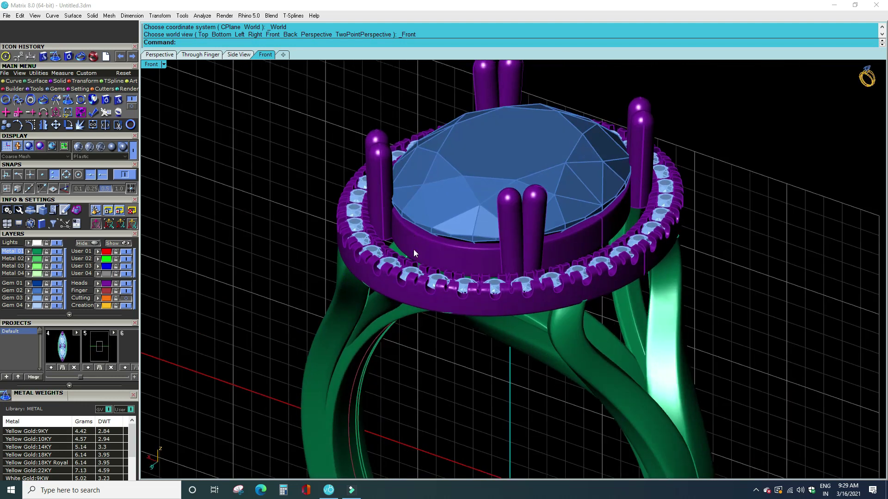
scroll(413, 249, "up", 2)
right_click_drag(457, 301, 415, 251)
scroll(415, 251, "down", 1)
scroll(422, 240, "down", 1)
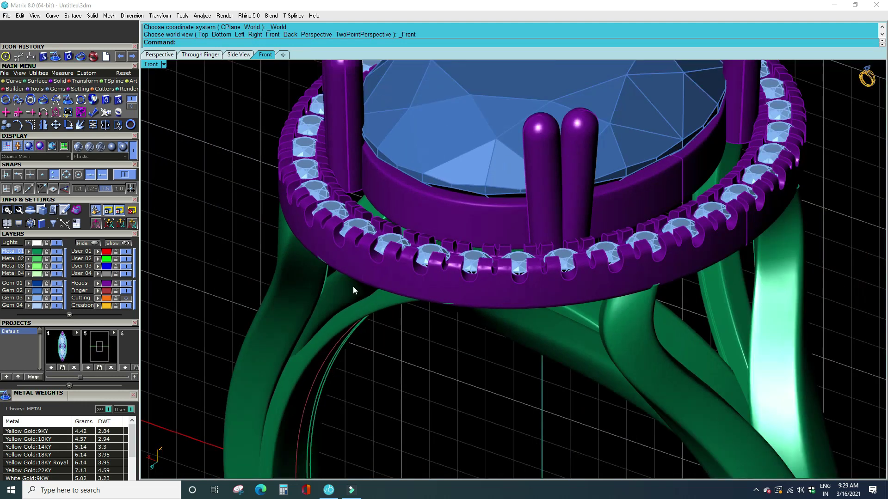
scroll(353, 290, "down", 2)
mouse_move(496, 257)
right_mouse_down()
mouse_move(539, 214)
mouse_move(440, 366)
mouse_move(568, 336)
mouse_move(541, 365)
mouse_move(547, 381)
mouse_move(479, 297)
mouse_move(562, 223)
mouse_move(470, 324)
mouse_move(466, 310)
right_mouse_up()
scroll(567, 335, "down", 1)
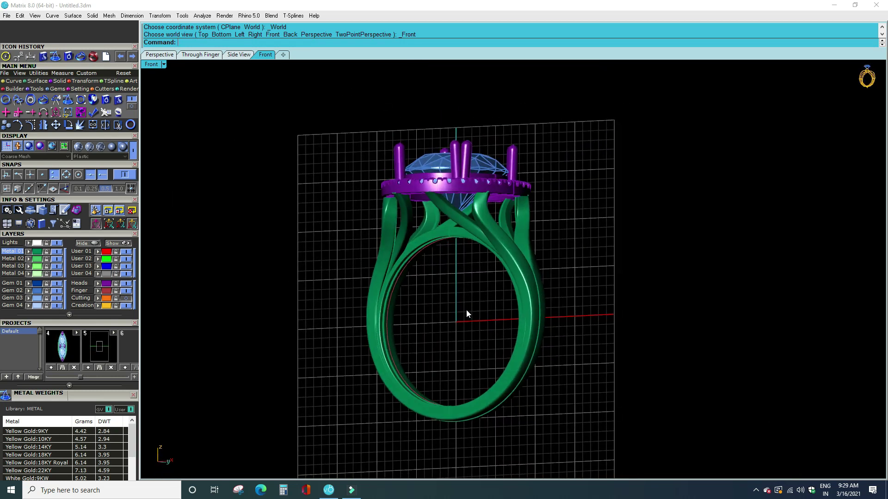
key("ctrl+a")
scroll(95, 394, "down", 1)
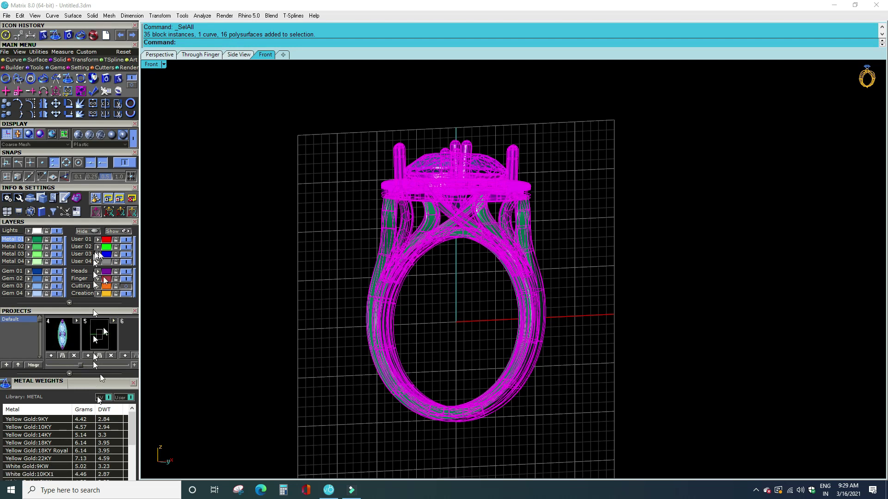
Calculate the halo ring's metal weights (14KY 7.39 g), acknowledging gems are excluded.
scroll(93, 353, "down", 2)
scroll(93, 421, "up", 5)
scroll(76, 276, "down", 4)
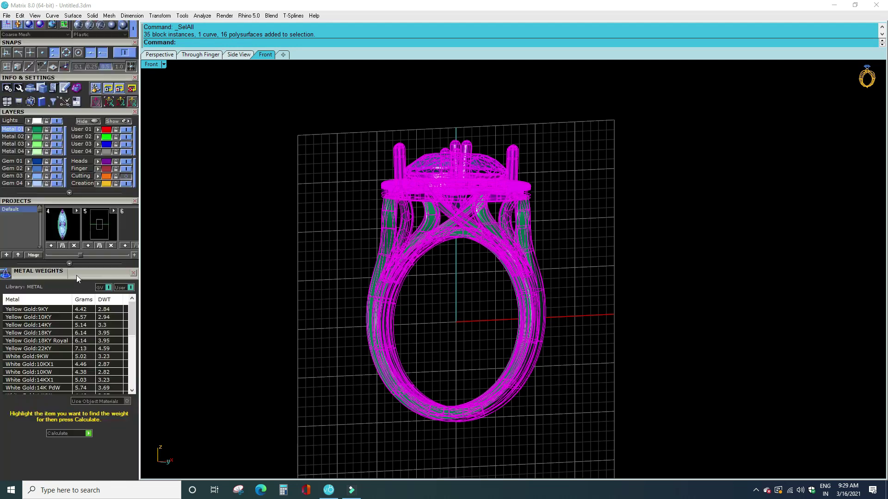
left_click(89, 433)
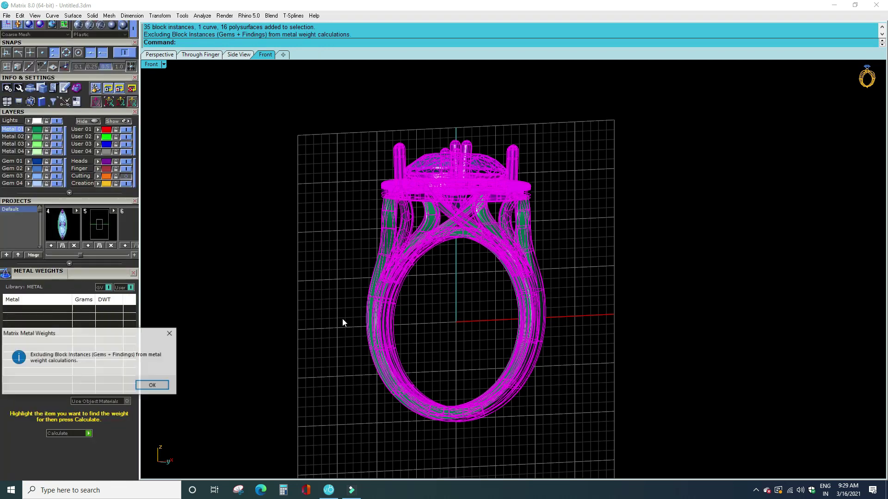
left_click(159, 389)
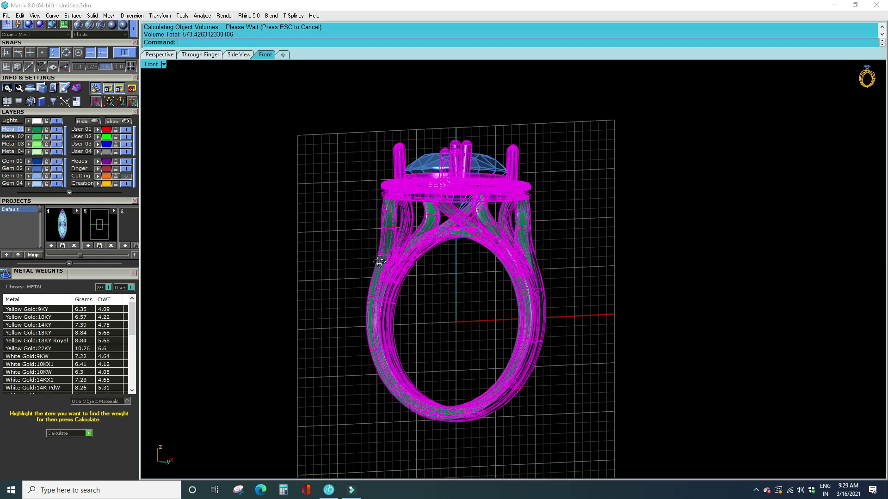
Look down on the halo, switch to Top view and select every object.
right_click_drag(379, 268, 511, 276)
key("Escape")
mouse_move(431, 314)
right_mouse_down()
mouse_move(478, 327)
mouse_move(535, 181)
right_mouse_up()
mouse_move(590, 235)
right_mouse_down()
mouse_move(531, 276)
mouse_move(490, 250)
right_mouse_up()
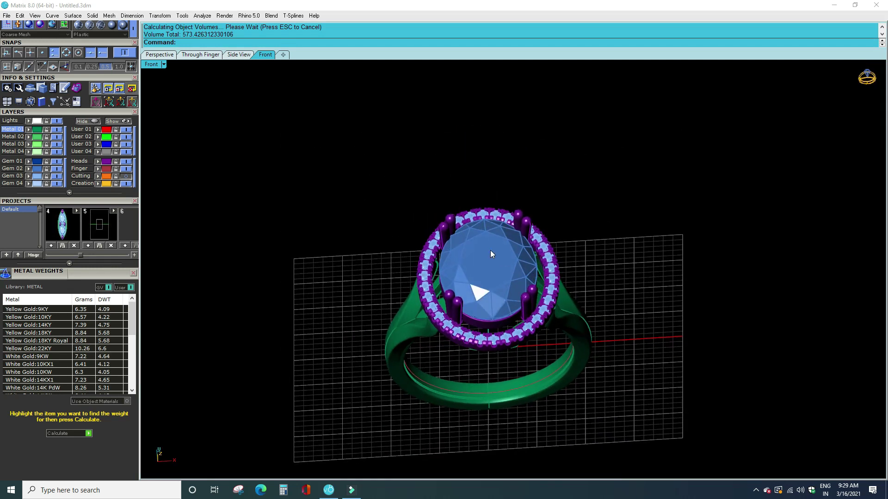
key("ctrl+F1")
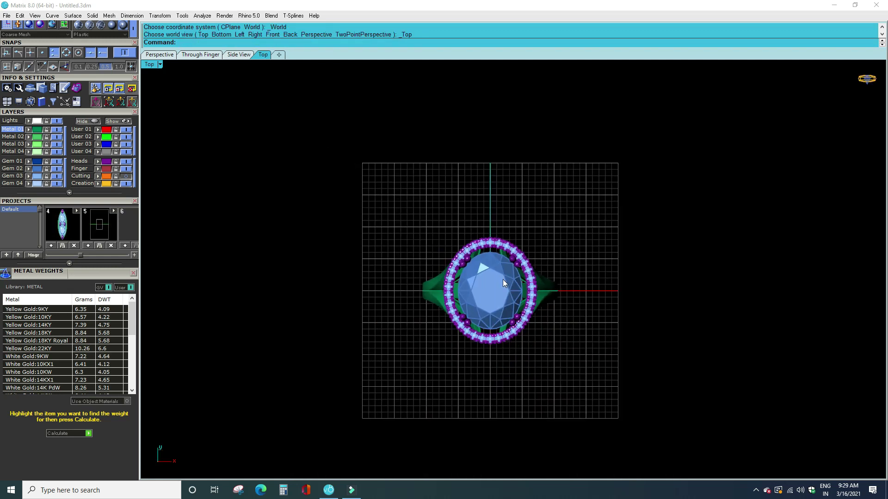
key("ctrl+a")
scroll(494, 296, "up", 2)
scroll(520, 276, "up", 2)
Delete the entire R39761 halo ring from the scene.
key("Delete")
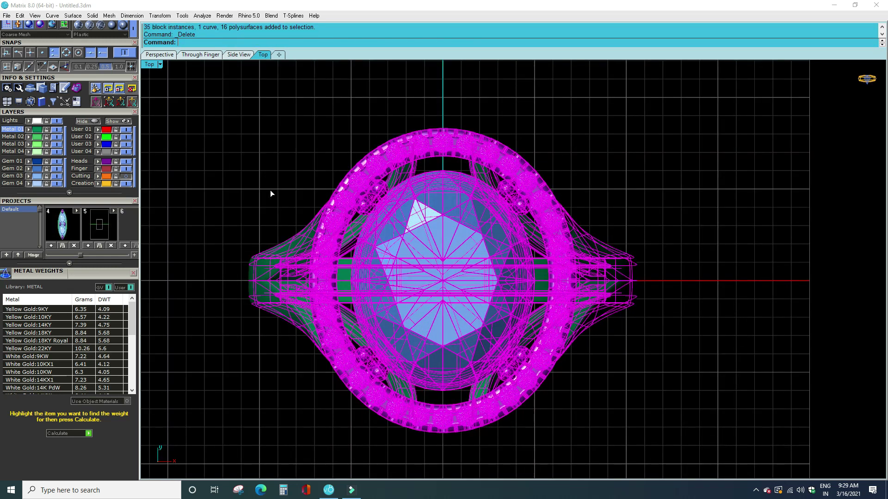
scroll(101, 152, "up", 2)
scroll(88, 217, "up", 2)
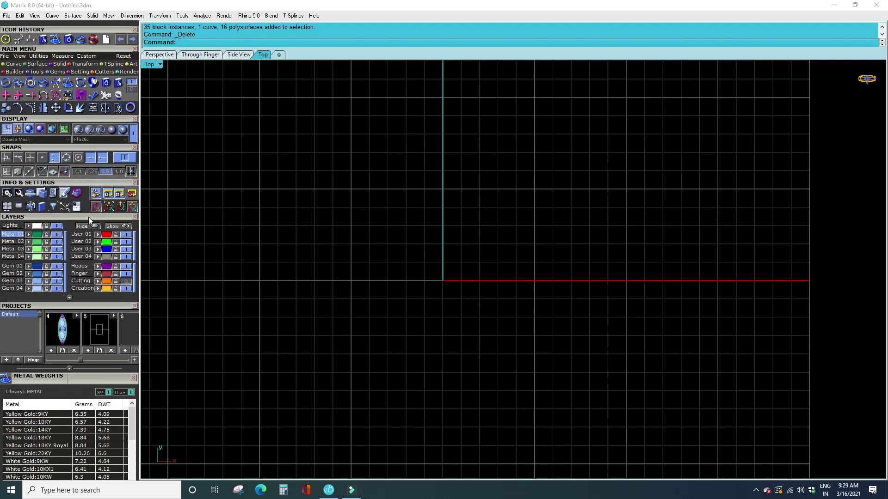
scroll(92, 69, "up", 1)
Add D29104-1_Plain-2.3dm from the Bermark library's Engagement Plain category.
left_click(105, 49)
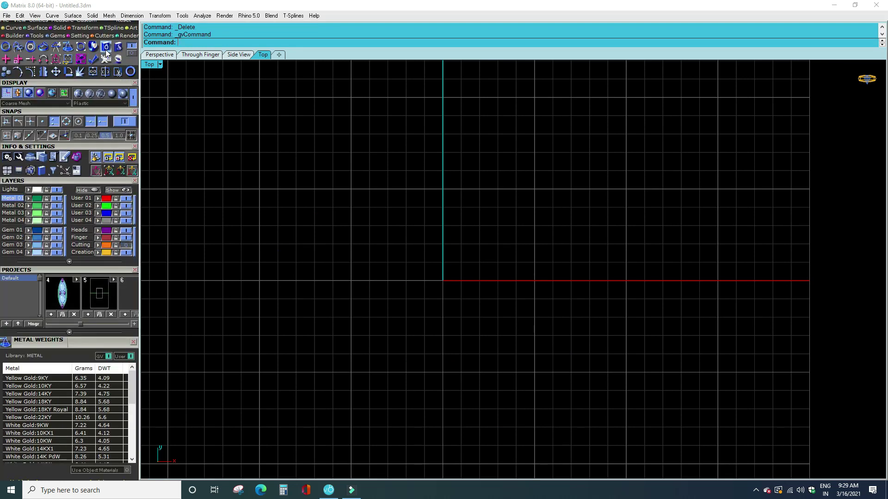
left_click(134, 65)
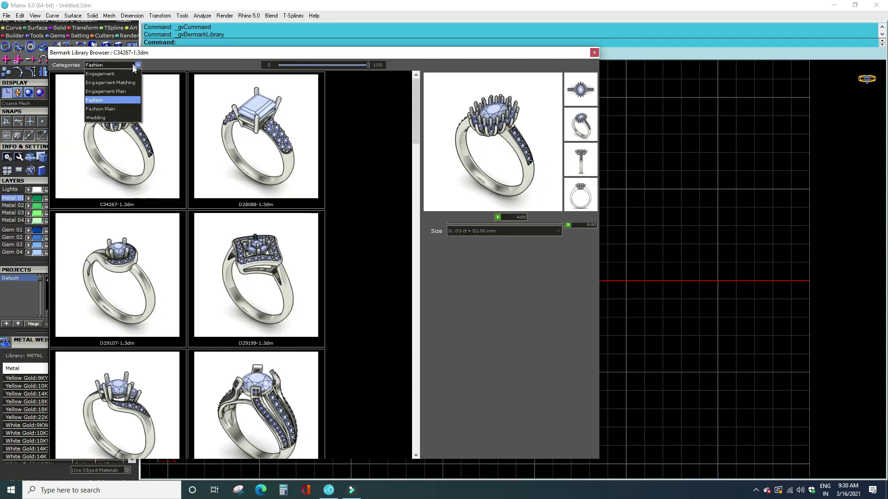
left_click(123, 91)
scroll(296, 273, "down", 3)
scroll(263, 286, "down", 3)
scroll(263, 289, "down", 2)
scroll(273, 324, "down", 3)
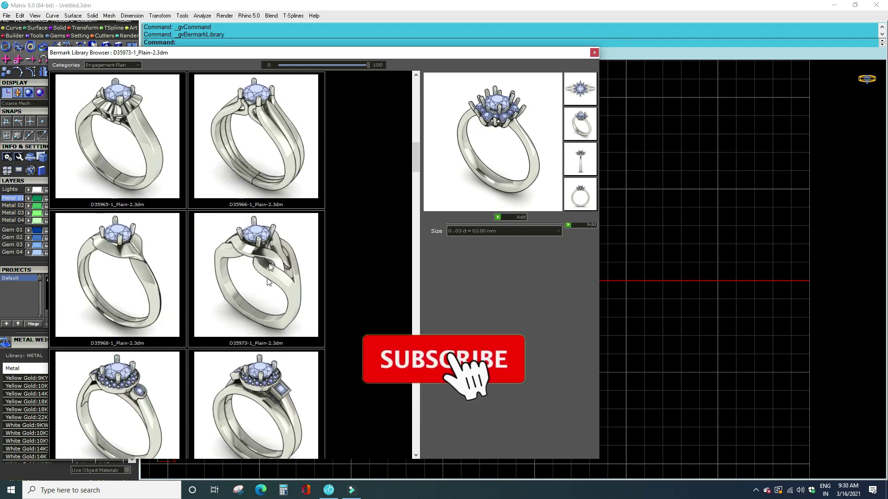
scroll(290, 199, "up", 2)
scroll(291, 199, "up", 2)
scroll(290, 200, "up", 2)
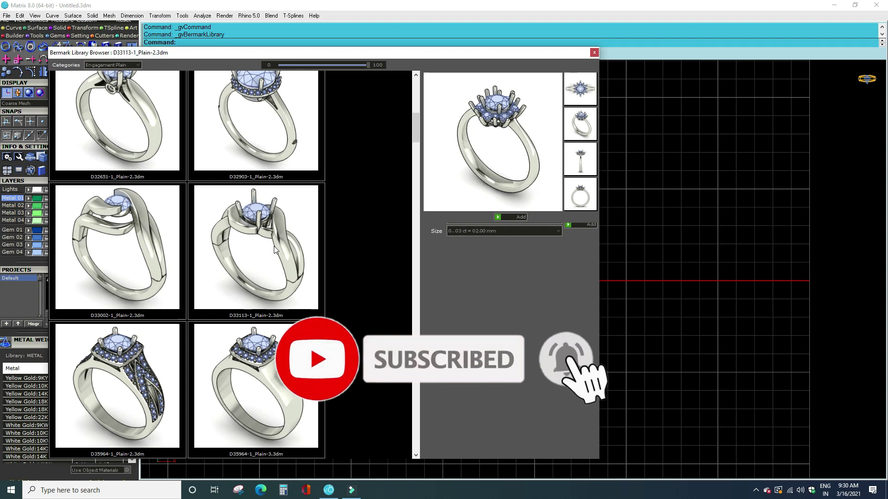
scroll(274, 246, "up", 2)
scroll(275, 231, "up", 2)
scroll(276, 225, "up", 2)
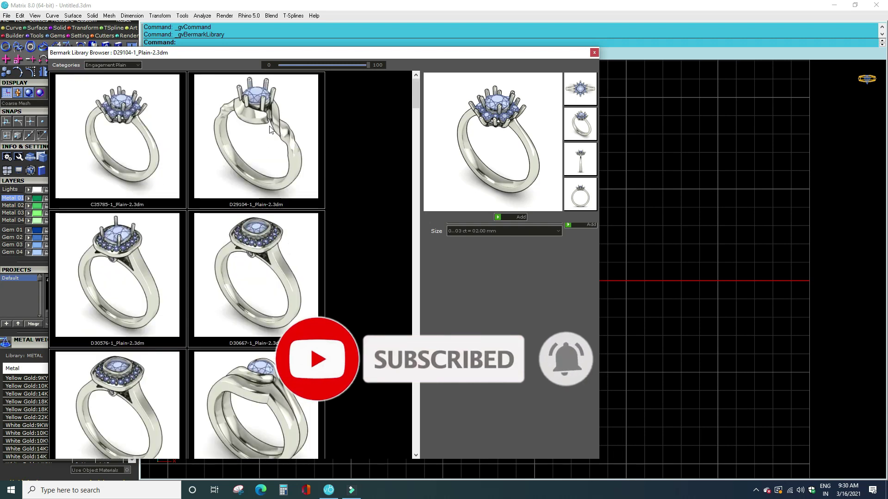
mouse_move(256, 136)
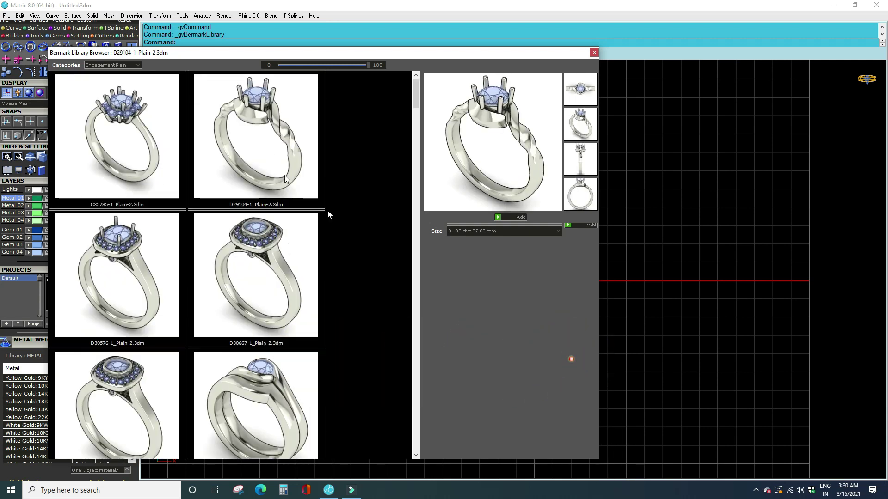
left_click(508, 217)
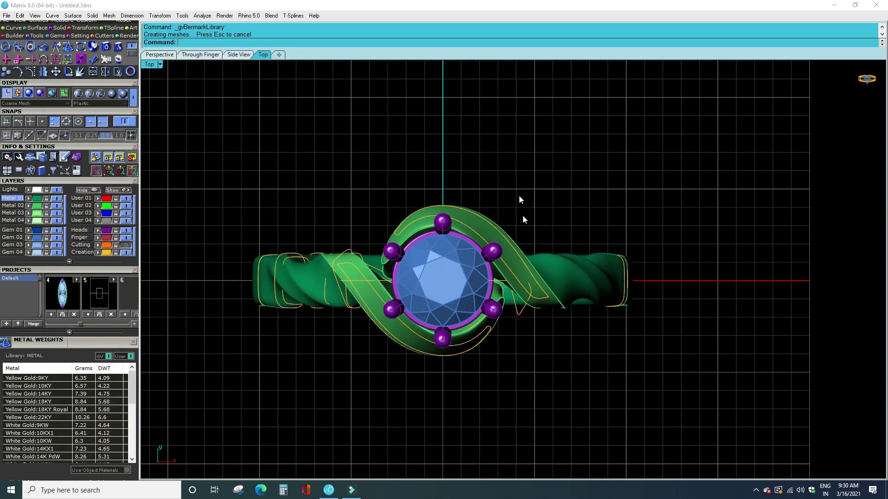
Select and delete the twisted ring's 36 curves with SelCrv.
right_click_drag(535, 392, 492, 275)
key("Return")
key("Delete")
Return to Top view, select all remaining ring parts and delete them.
mouse_move(565, 396)
right_mouse_down()
mouse_move(533, 379)
mouse_move(578, 265)
mouse_move(642, 280)
right_mouse_up()
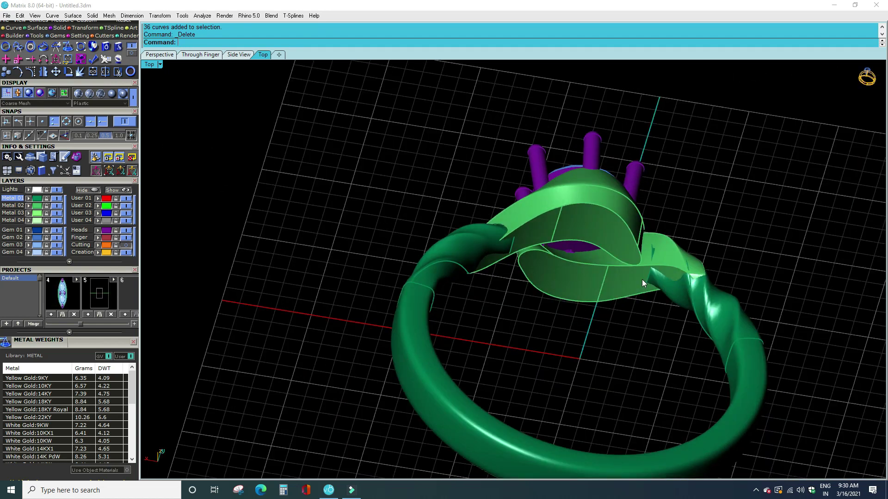
mouse_move(634, 284)
right_mouse_down()
mouse_move(541, 339)
mouse_move(459, 293)
mouse_move(529, 281)
mouse_move(515, 334)
right_mouse_up()
key("ctrl+F1")
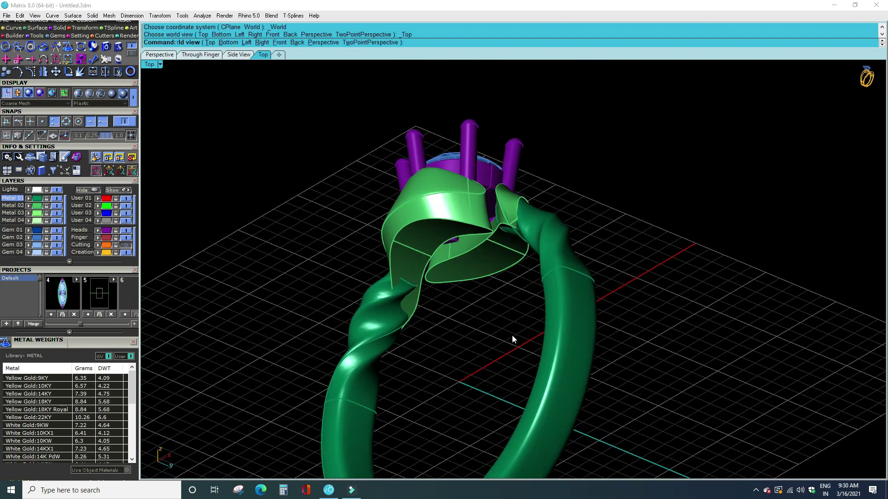
scroll(476, 251, "down", 2)
key("ctrl+a")
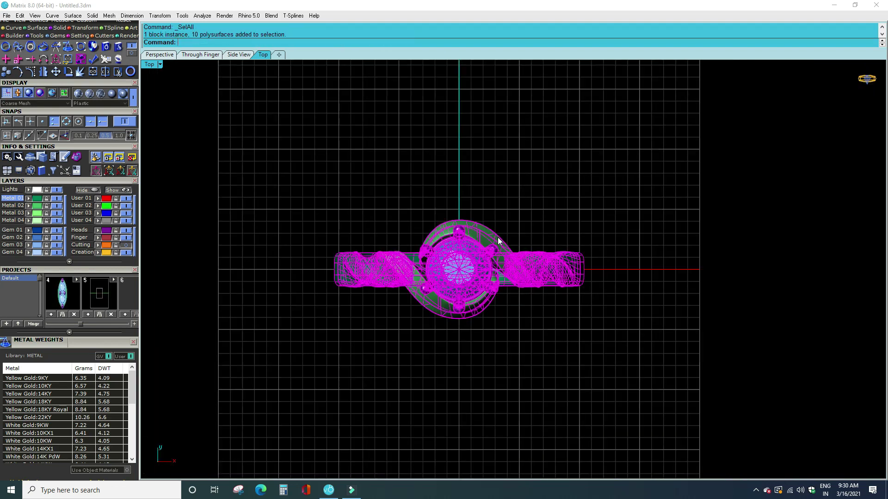
key("Delete")
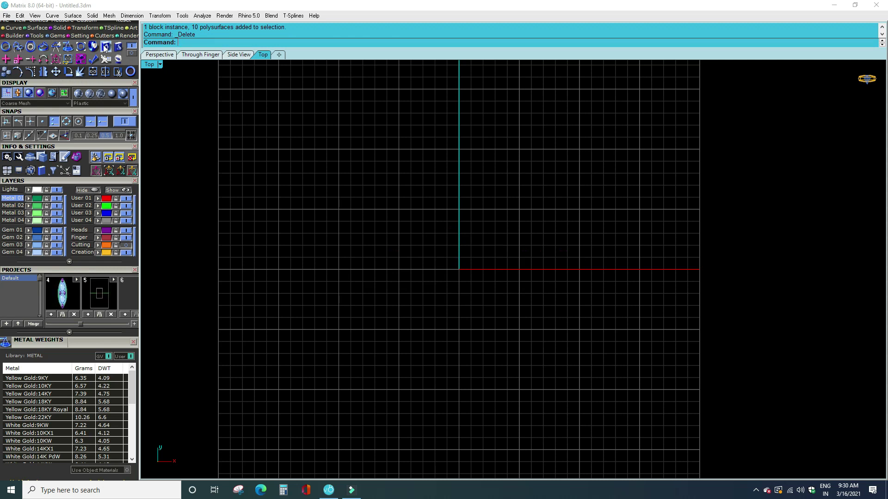
left_click(104, 46)
left_click(126, 65)
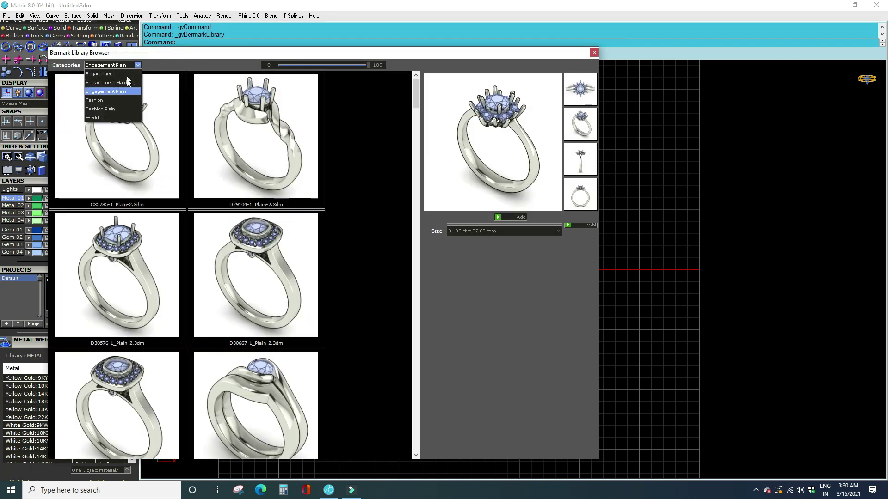
left_click(127, 82)
scroll(231, 138, "down", 5)
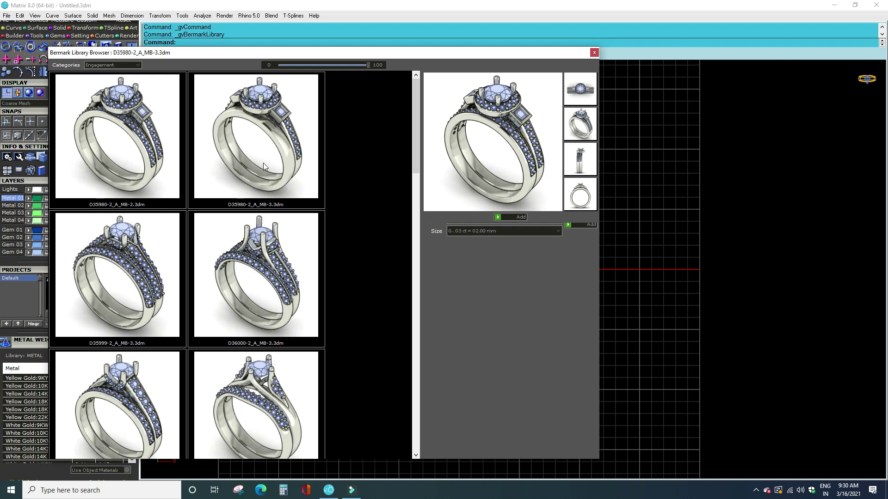
scroll(263, 163, "down", 2)
scroll(265, 170, "down", 1)
scroll(265, 171, "down", 6)
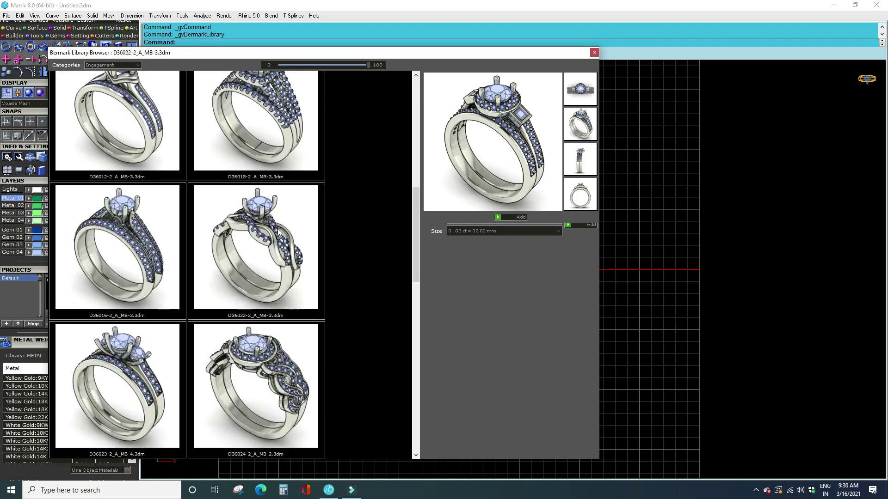
scroll(278, 233, "up", 1)
scroll(154, 199, "up", 1)
scroll(143, 203, "up", 1)
scroll(143, 203, "up", 1)
scroll(370, 185, "up", 3)
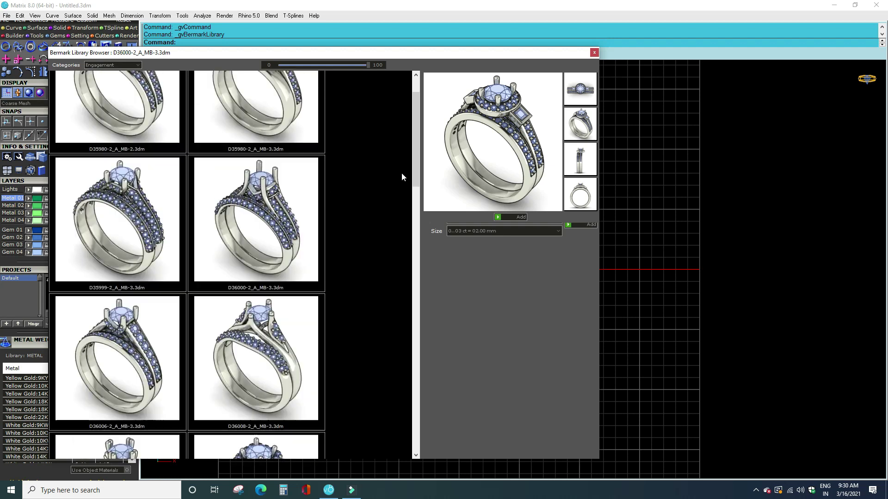
left_click(104, 67)
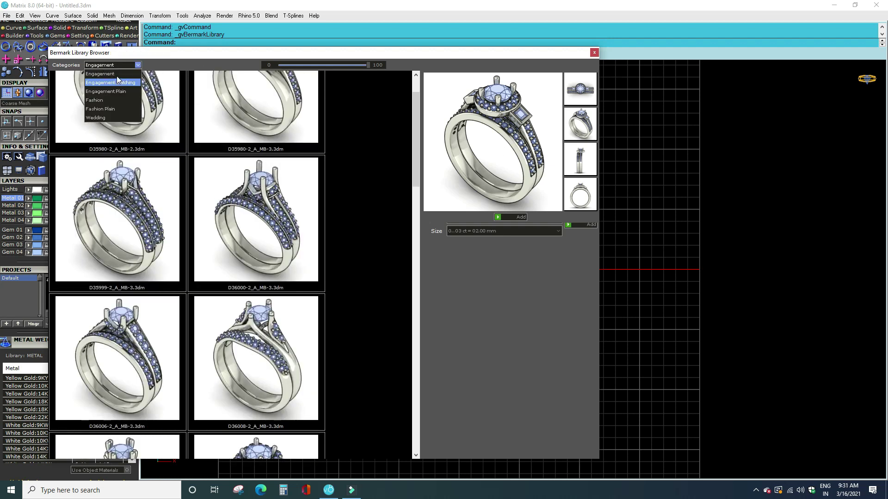
left_click(117, 75)
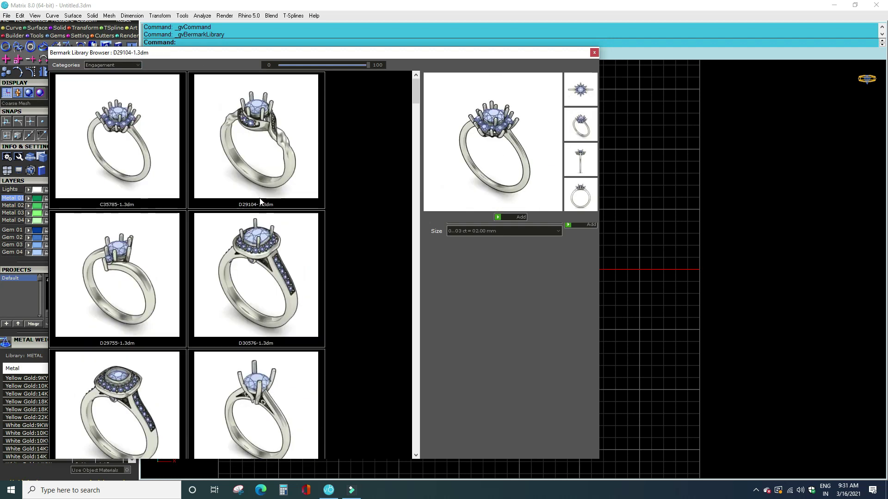
scroll(264, 204, "down", 10)
left_click(137, 66)
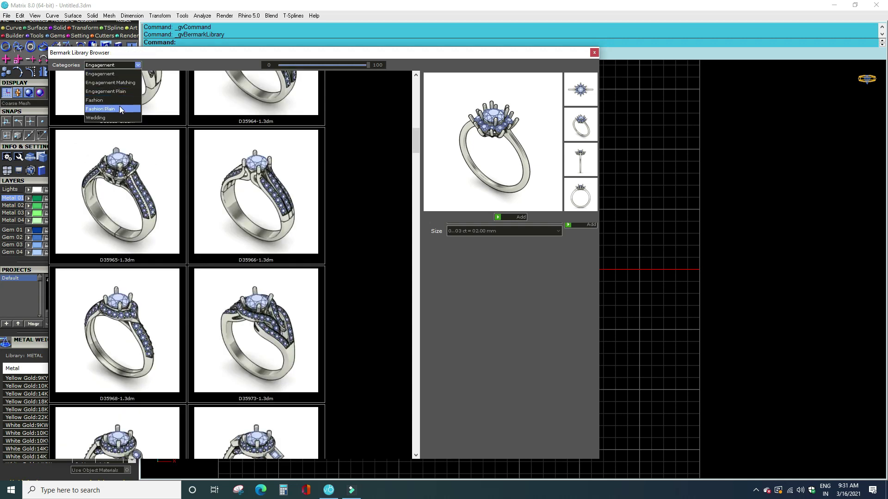
scroll(378, 135, "down", 8)
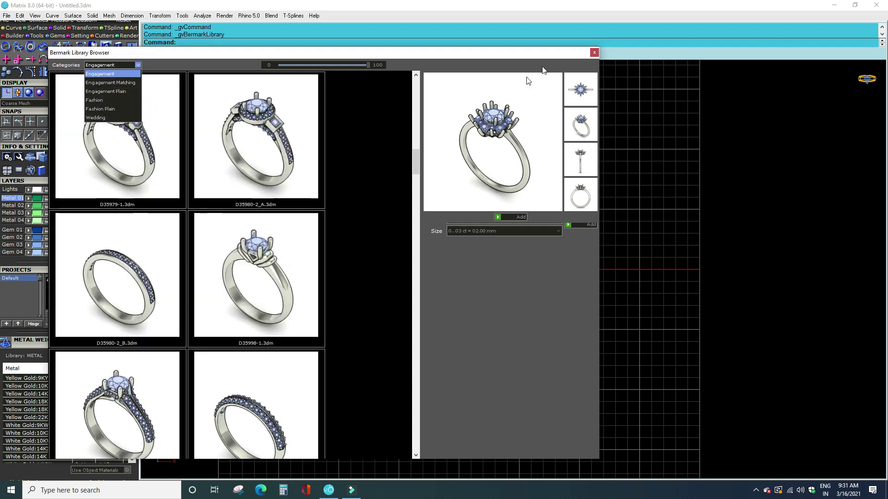
left_click(592, 52)
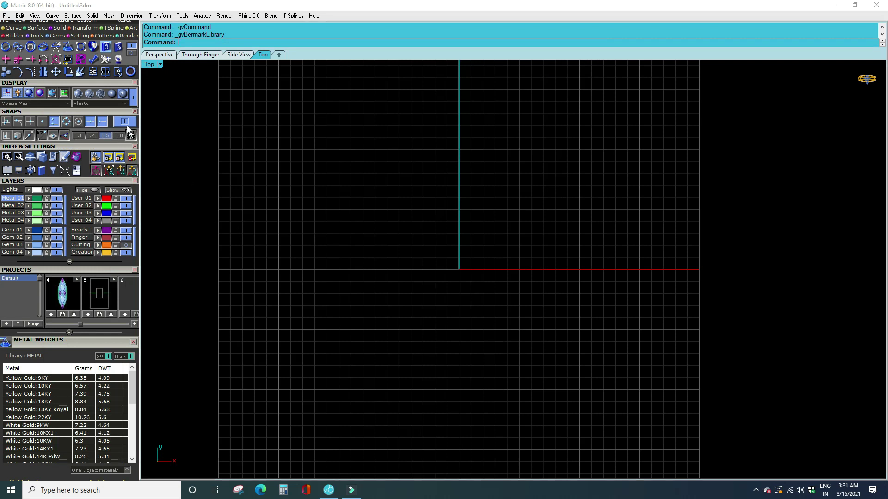
Browse the Stuller Findings heads and preview head 23730.
scroll(96, 111, "up", 2)
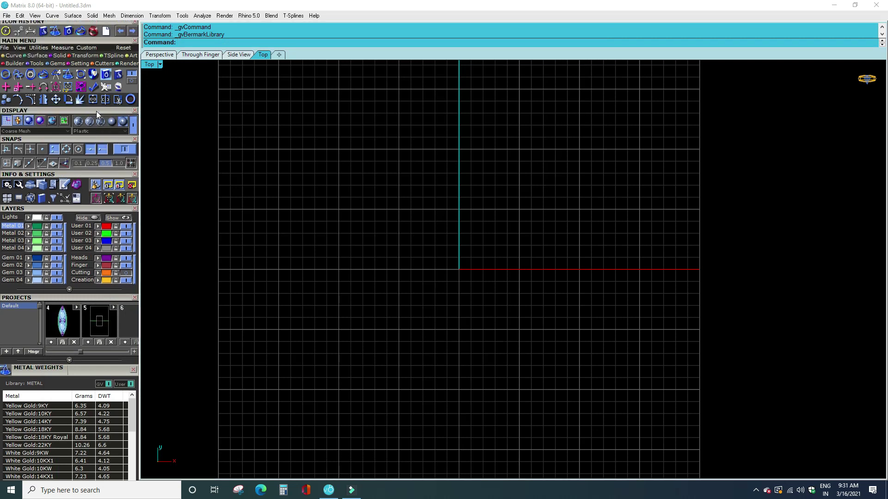
left_click(119, 77)
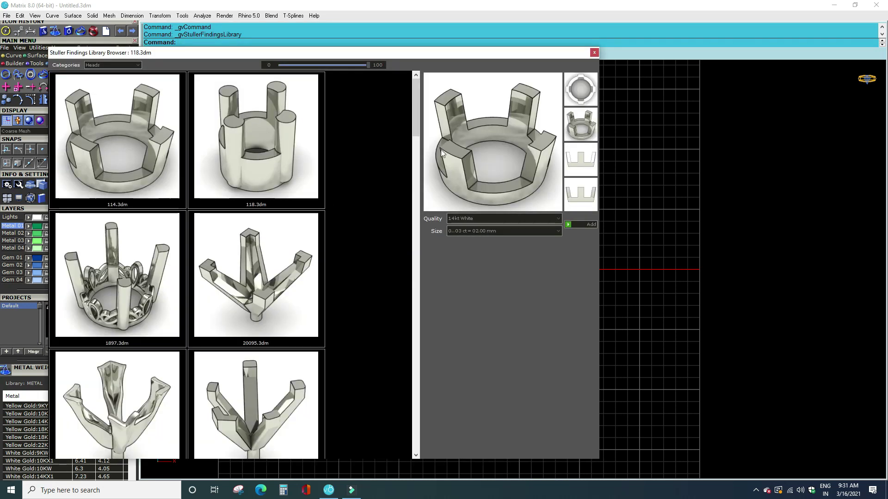
scroll(277, 282, "down", 3)
scroll(226, 284, "down", 3)
scroll(238, 278, "down", 3)
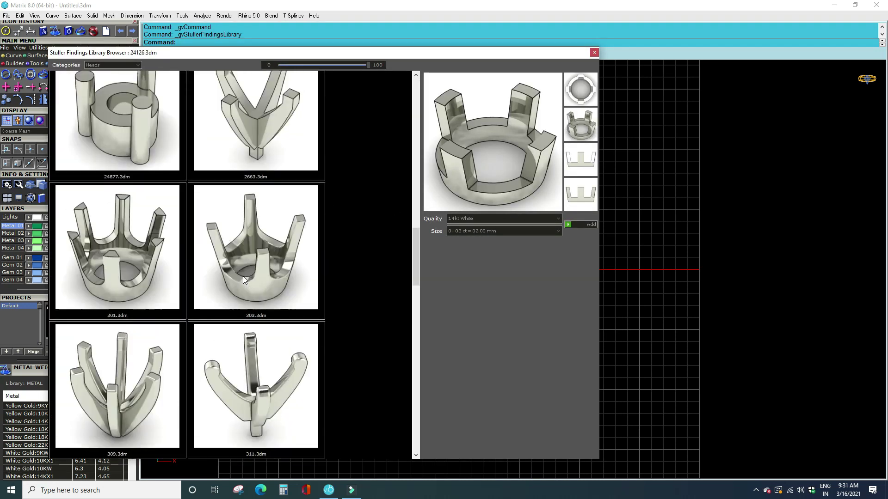
scroll(244, 277, "down", 3)
scroll(245, 278, "down", 3)
scroll(244, 278, "down", 3)
scroll(244, 278, "down", 3)
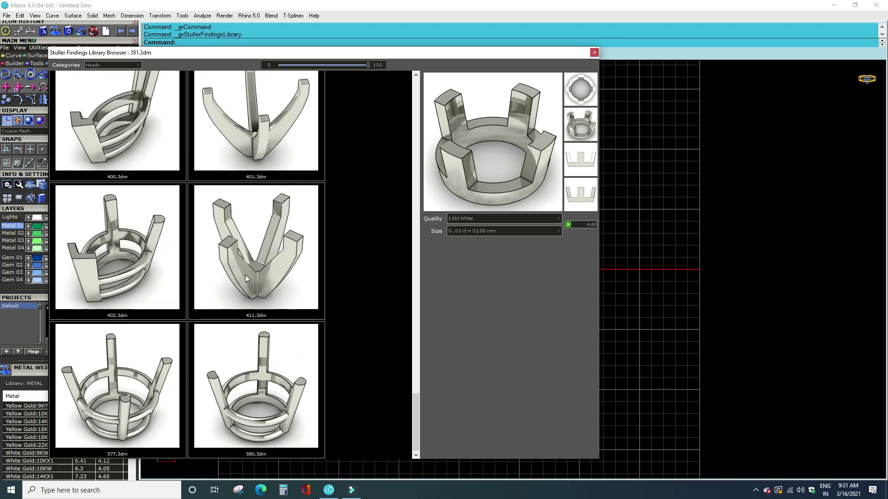
scroll(256, 289, "down", 3)
scroll(261, 287, "down", 3)
scroll(266, 287, "down", 3)
scroll(267, 285, "down", 3)
scroll(267, 285, "down", 2)
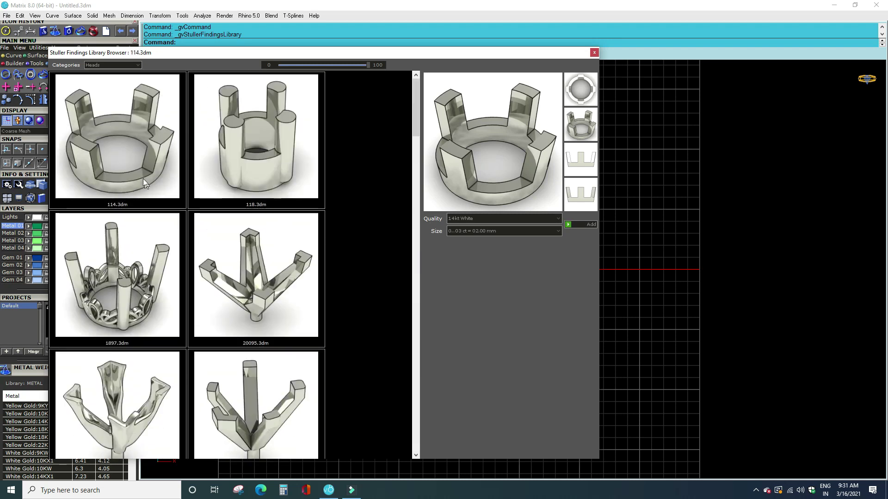
scroll(139, 190, "up", 3)
scroll(132, 231, "down", 2)
scroll(134, 259, "down", 1)
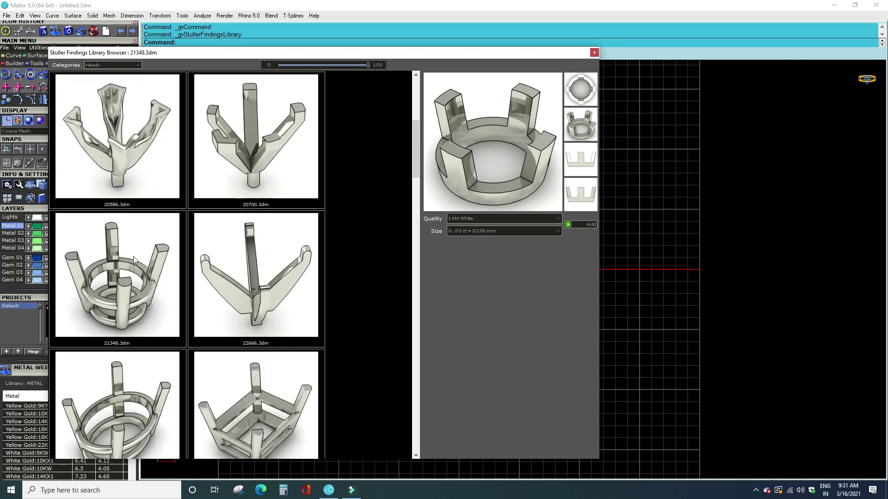
scroll(254, 278, "down", 3)
left_click(262, 262)
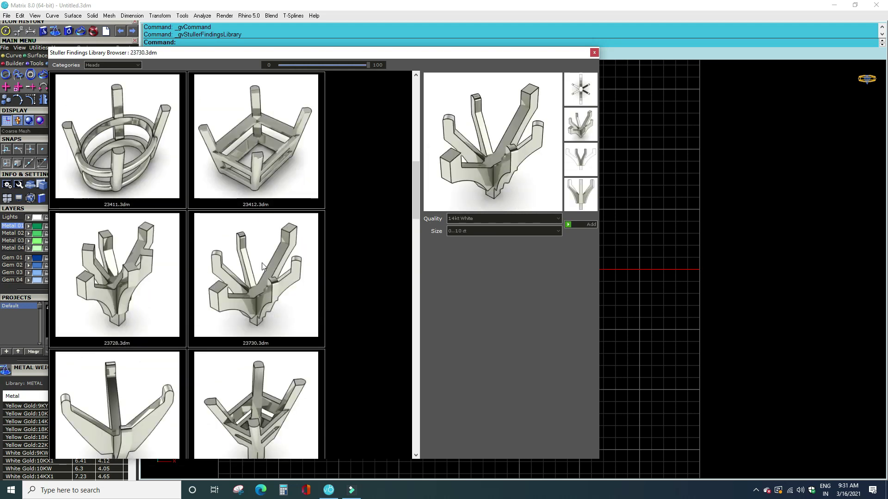
Set the head to 14kt Yellow quality and size 0..02 ct = 1.7 mm.
left_click(543, 218)
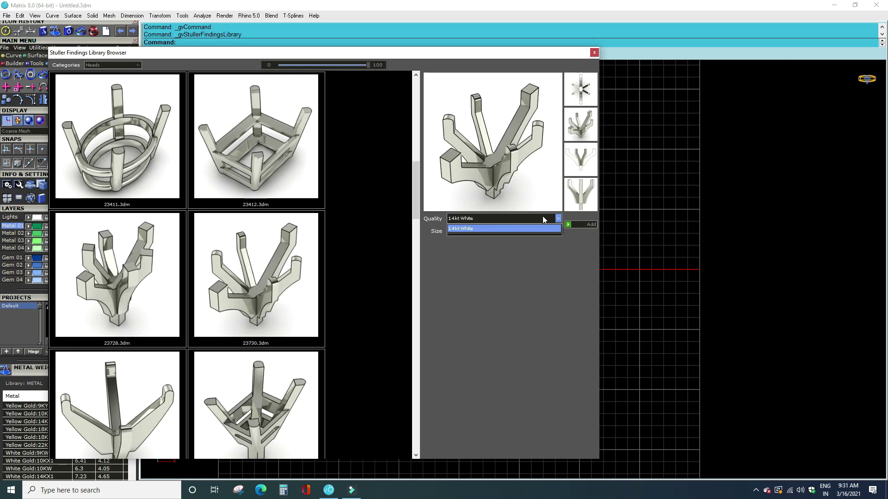
left_click(527, 230)
left_click(522, 234)
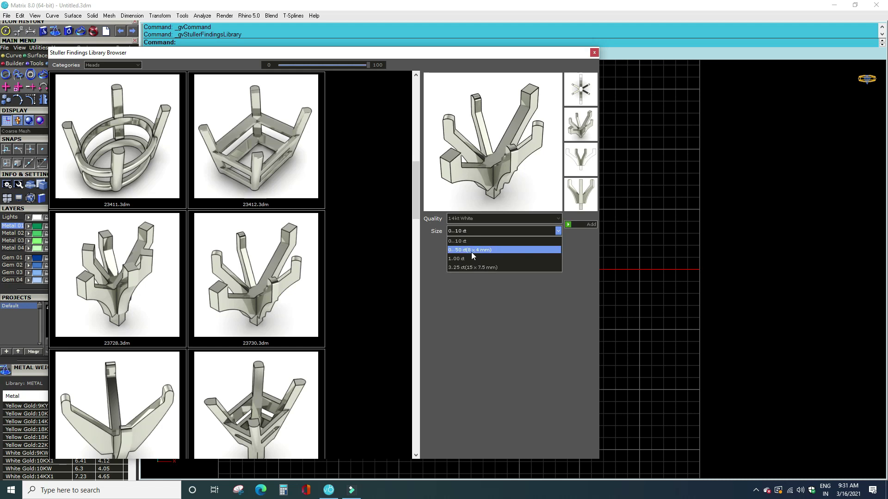
left_click(272, 415)
scroll(272, 340, "down", 3)
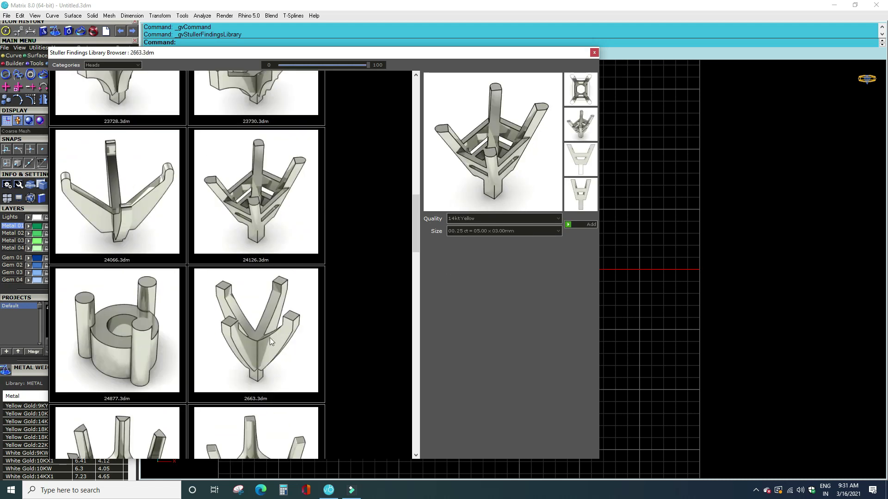
scroll(270, 341, "down", 3)
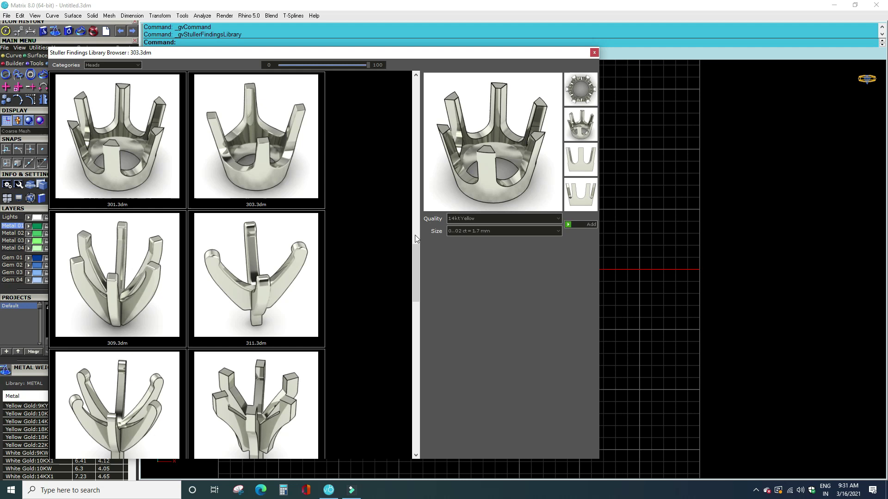
left_click(477, 220)
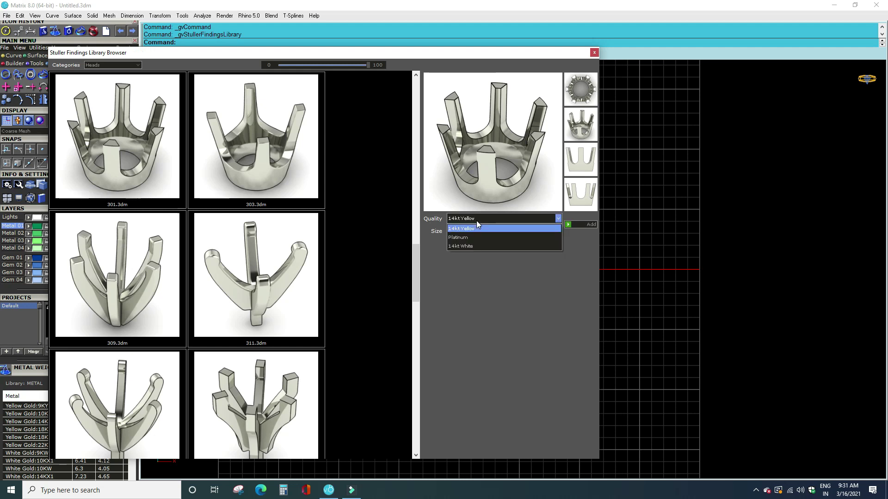
left_click(508, 303)
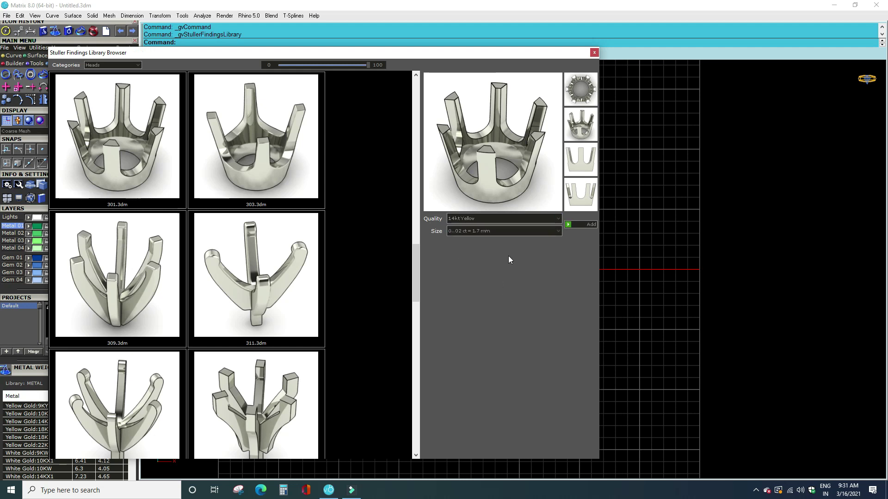
left_click(515, 217)
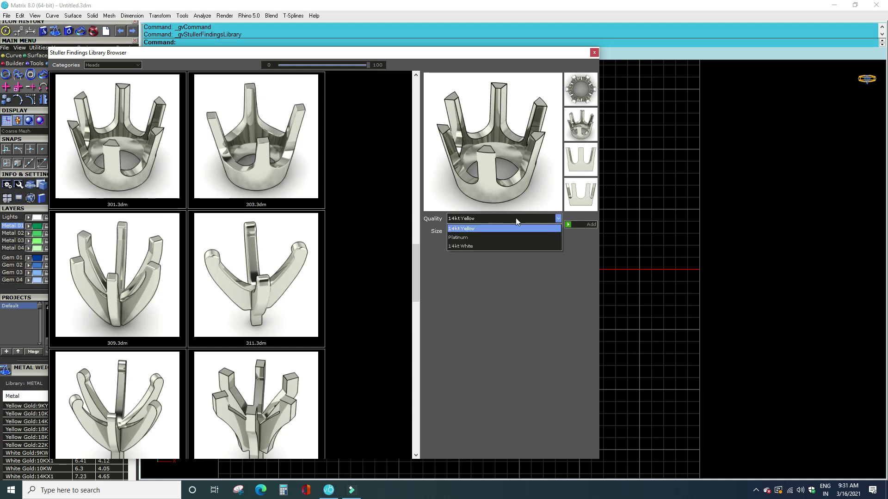
left_click(510, 287)
left_click(504, 233)
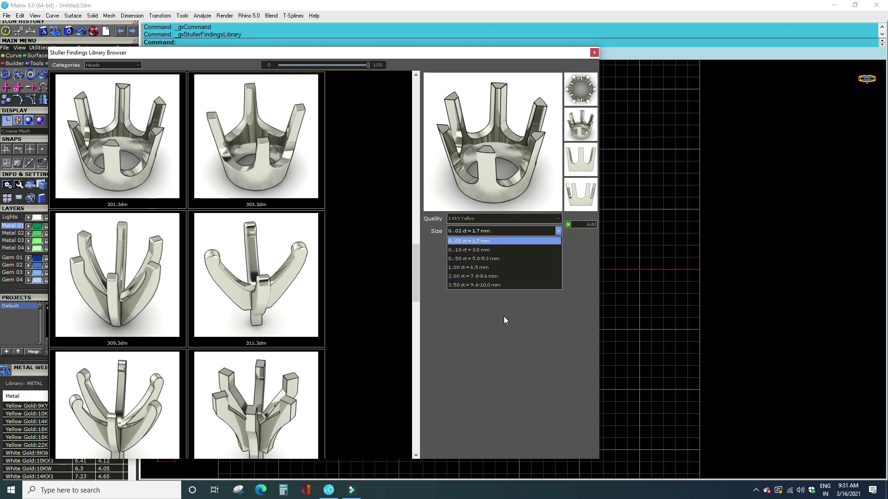
left_click(547, 235)
Add the head, view it in Machine material at an angle, then delete it.
left_click(567, 224)
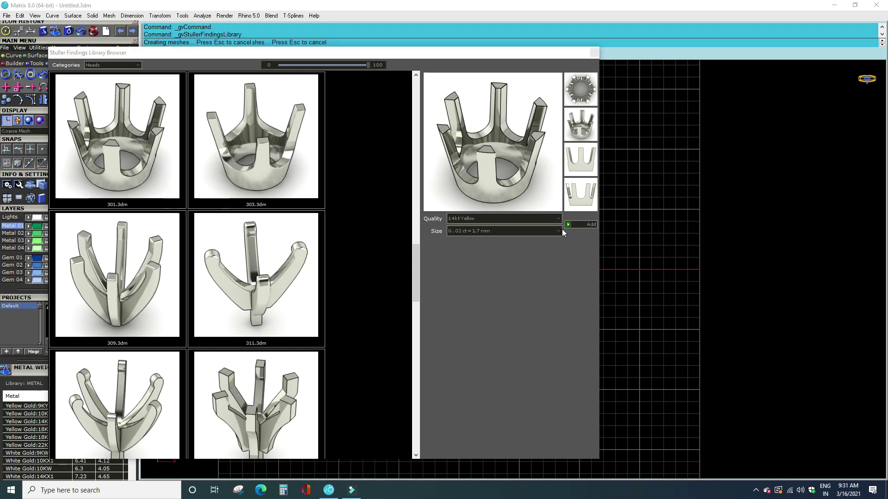
left_click(122, 123)
scroll(473, 309, "up", 3)
mouse_move(474, 309)
right_mouse_down()
mouse_move(517, 359)
mouse_move(458, 250)
mouse_move(474, 355)
mouse_move(442, 343)
mouse_move(497, 317)
mouse_move(417, 370)
mouse_move(486, 365)
mouse_move(520, 375)
right_mouse_up()
left_click_drag(615, 254, 413, 357)
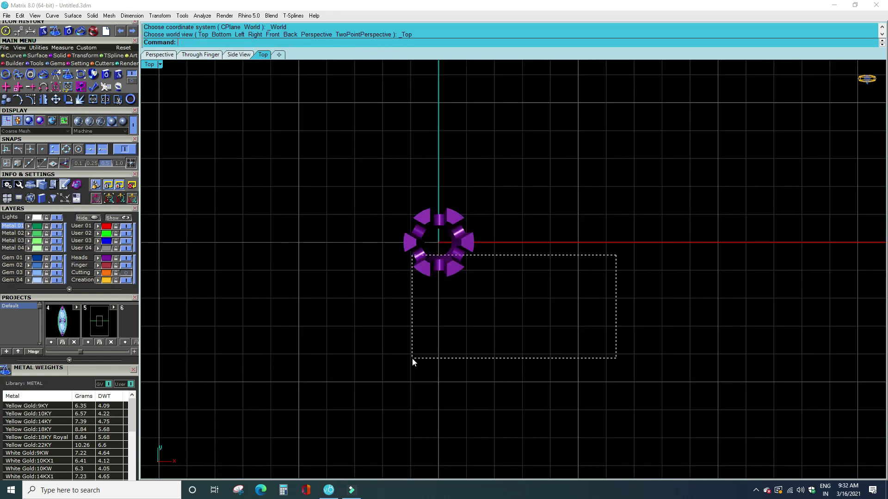
key("Delete")
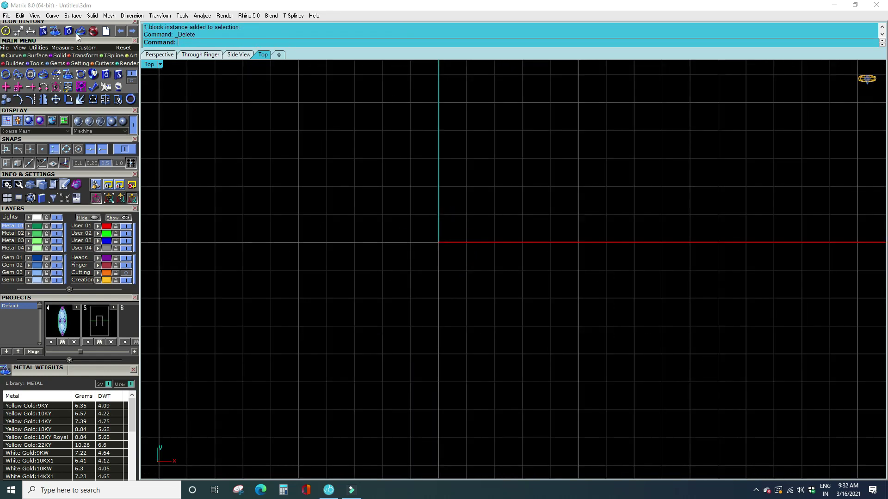
Switch the Stuller Findings library to Bezels and preview bezel 20053.
left_click(118, 75)
scroll(120, 93, "down", 3)
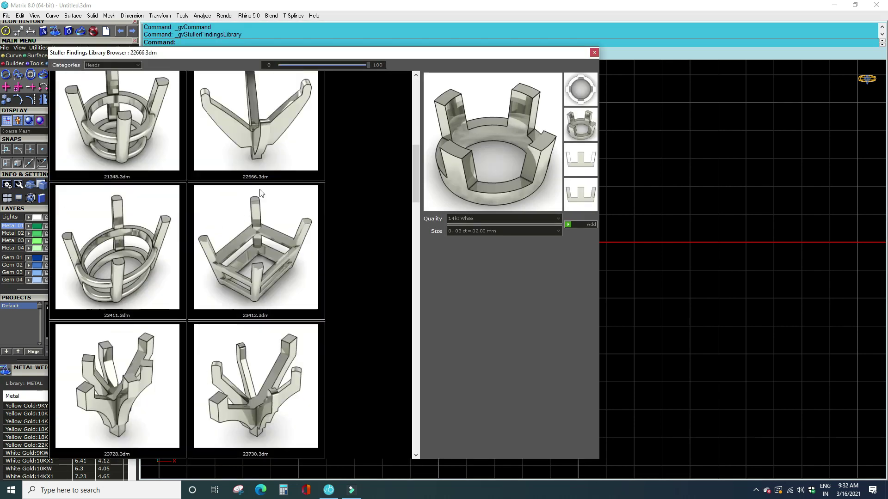
scroll(120, 93, "down", 2)
scroll(214, 139, "down", 3)
scroll(214, 120, "down", 3)
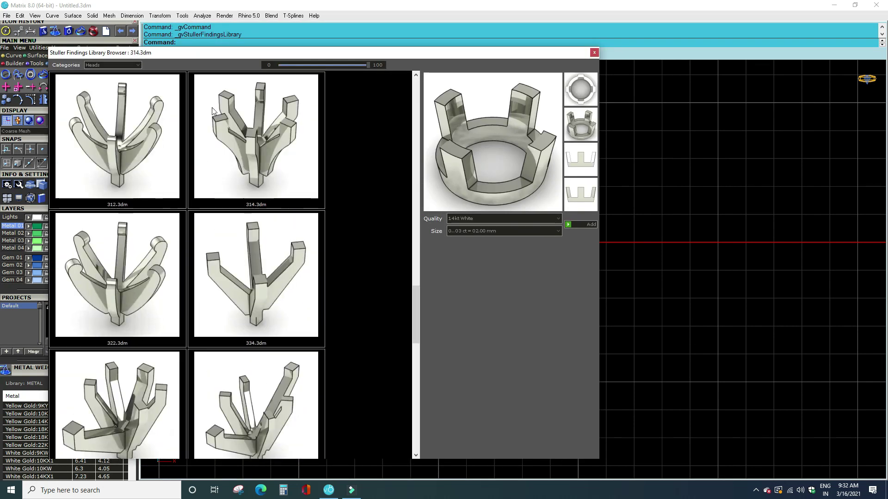
left_click(138, 65)
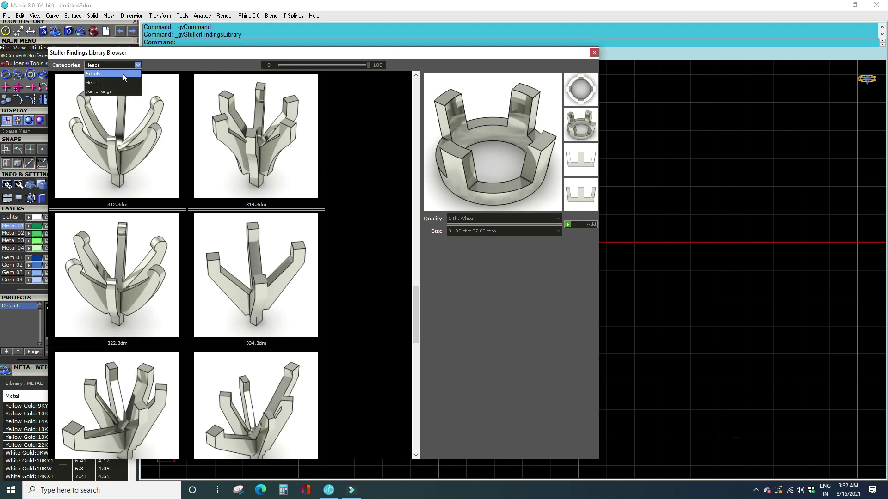
left_click(123, 73)
scroll(212, 135, "up", 1)
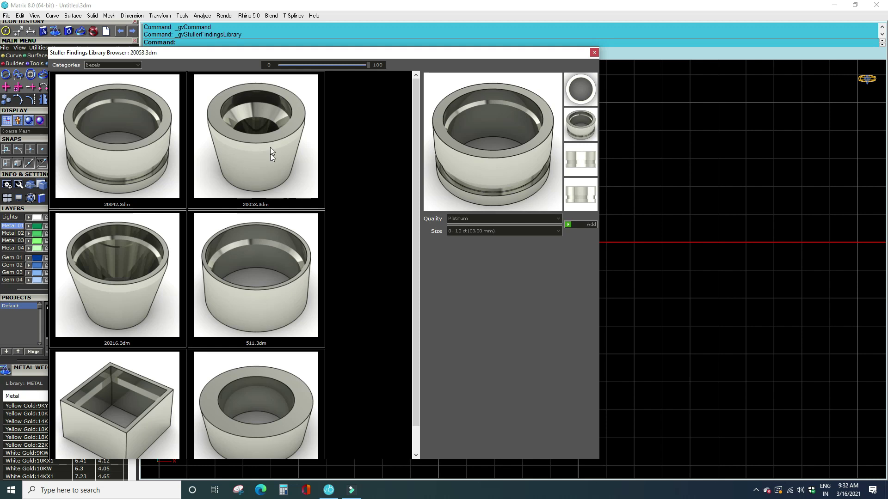
scroll(278, 166, "down", 1)
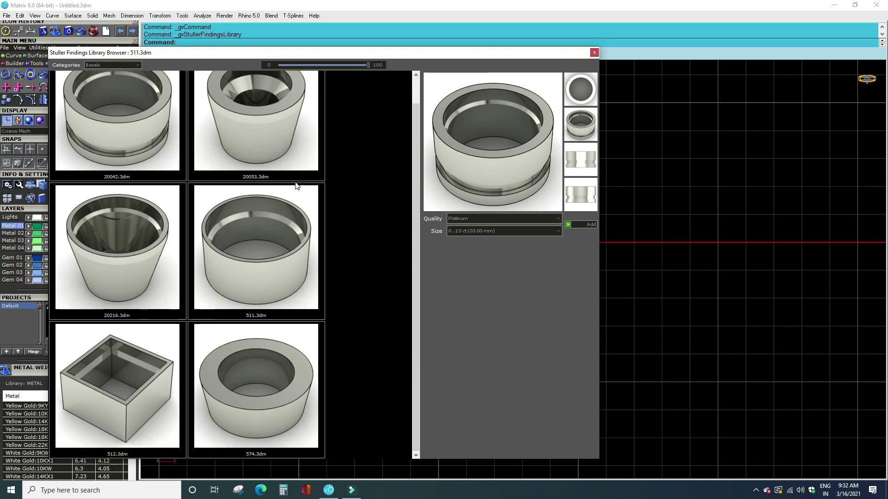
scroll(289, 175, "up", 1)
left_click(278, 137)
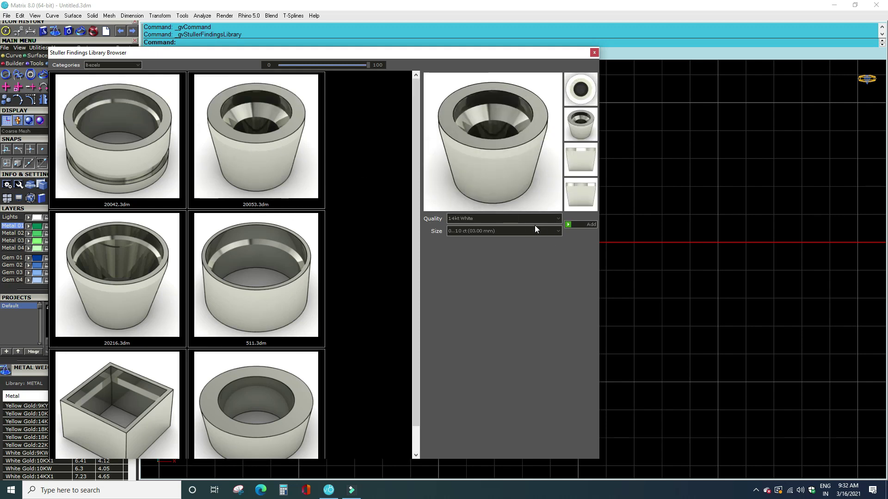
Add the 20053 bezel at 0..10 ct (03.00 mm), view it, then delete it.
left_click(536, 230)
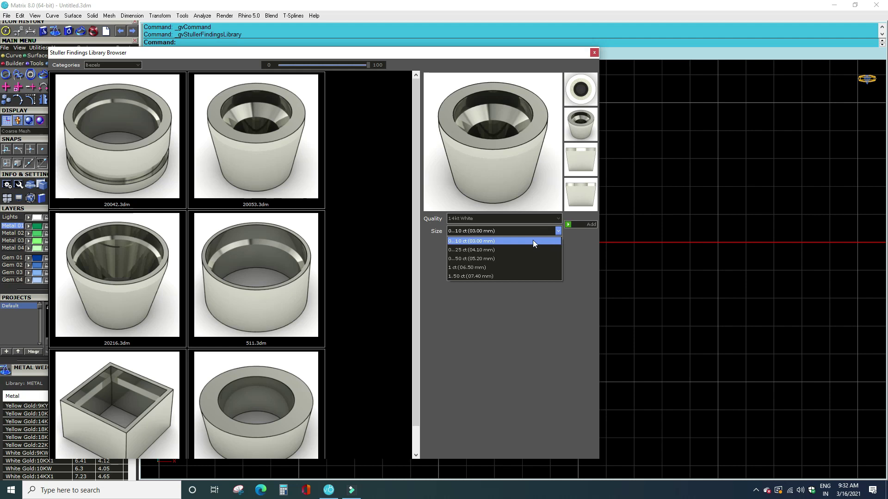
left_click(518, 308)
left_click(567, 224)
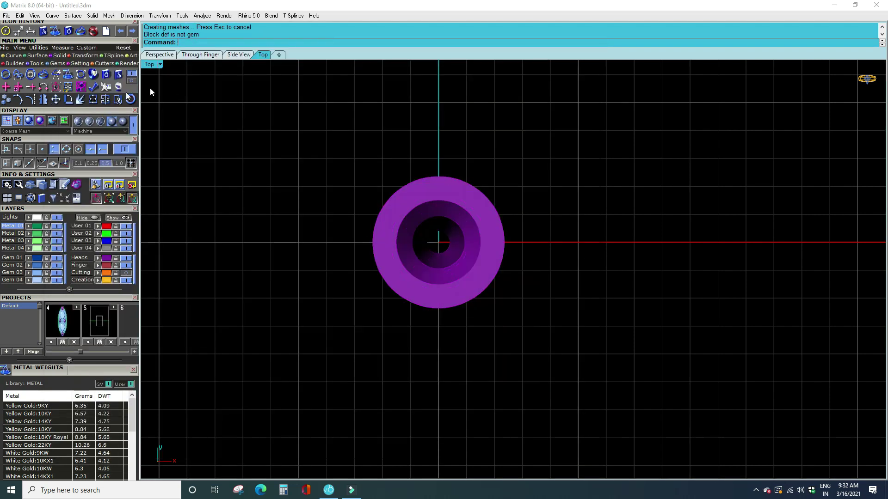
mouse_move(493, 294)
right_mouse_down()
mouse_move(489, 252)
mouse_move(490, 318)
right_mouse_up()
left_click(489, 317)
key("Delete")
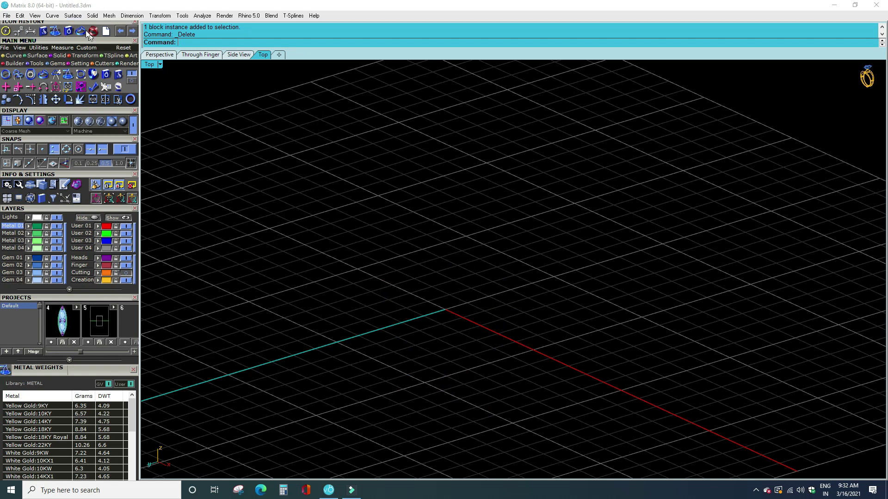
Show the Heads category in the Stuller Findings library, dismissing a stray color picker.
left_click(54, 31)
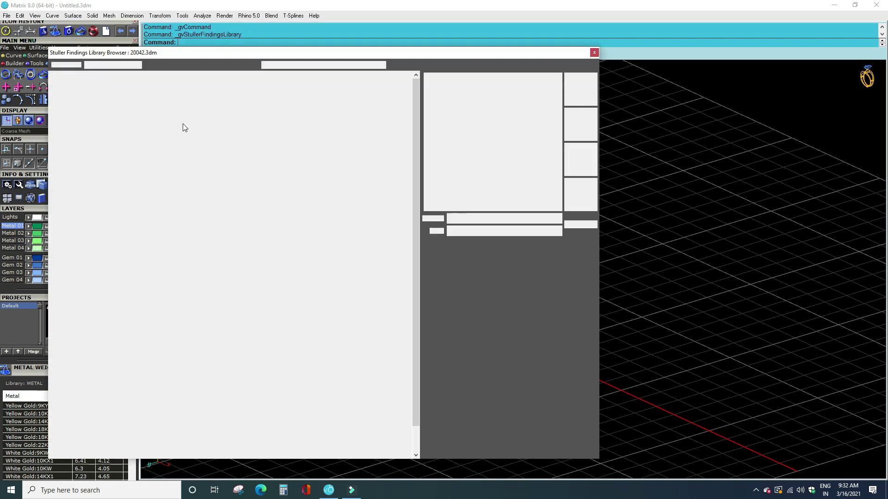
scroll(146, 148, "down", 1)
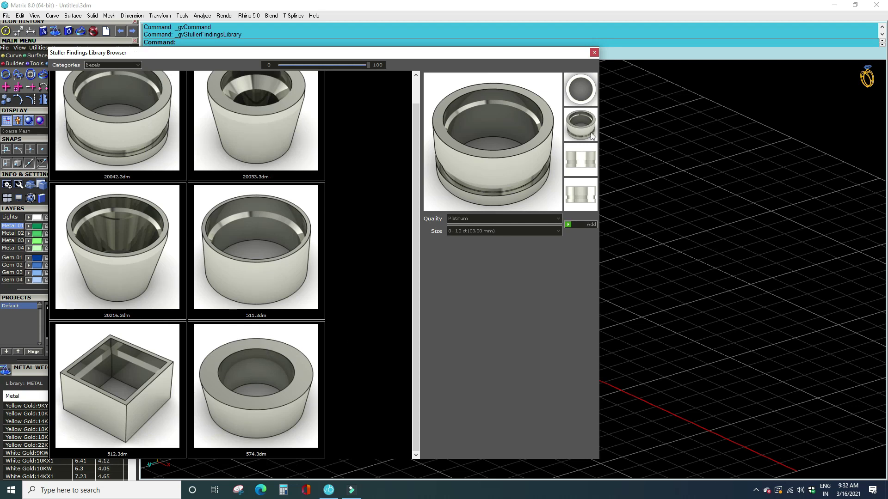
left_click(126, 66)
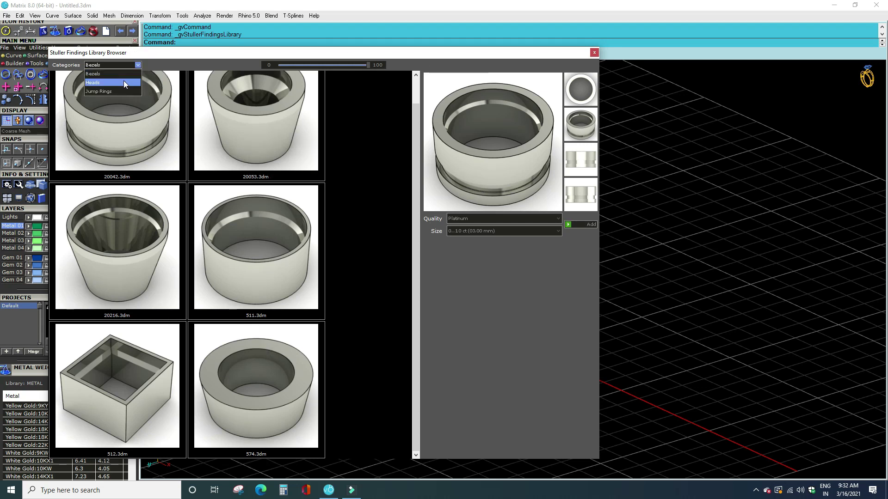
left_click(123, 80)
scroll(334, 215, "down", 3)
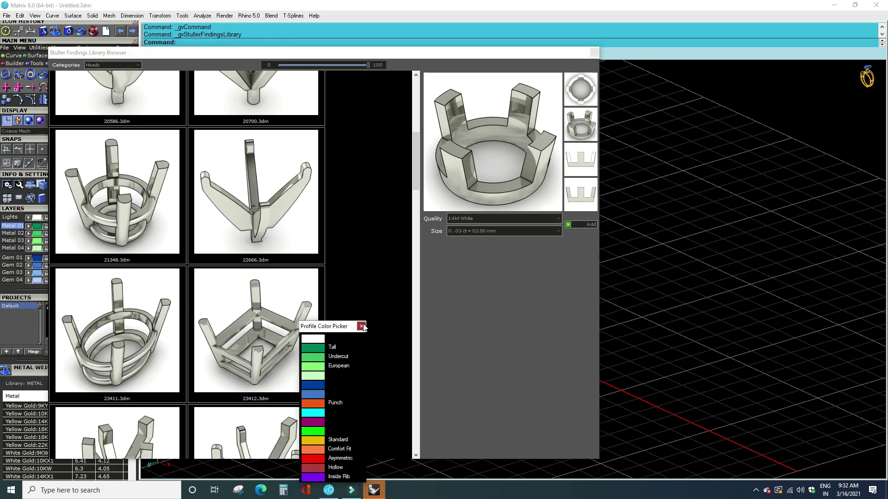
left_click(361, 327)
Switch to Jump Rings and check the 00.40–00.80 mm sizes, keeping 00.40 mm.
left_click(126, 69)
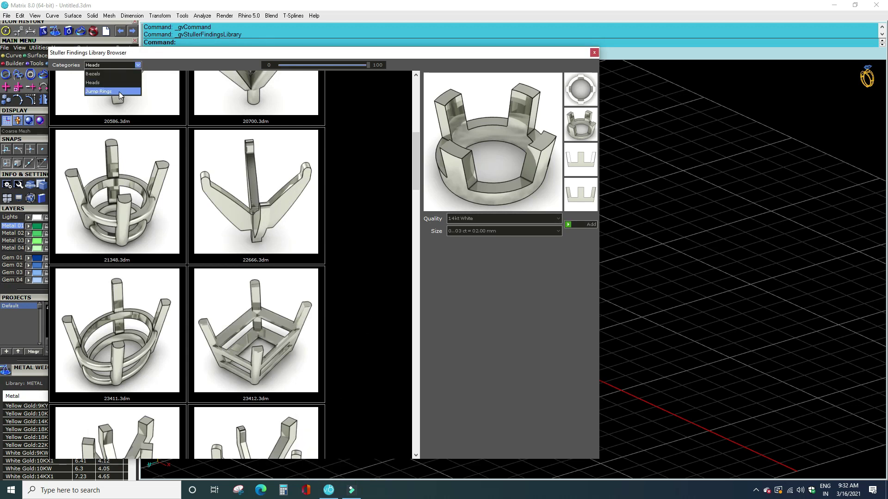
left_click(119, 92)
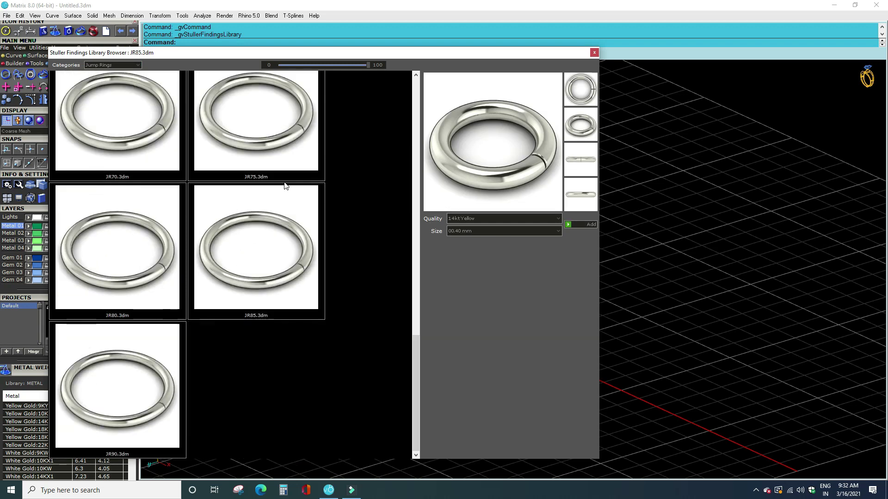
scroll(272, 169, "up", 6)
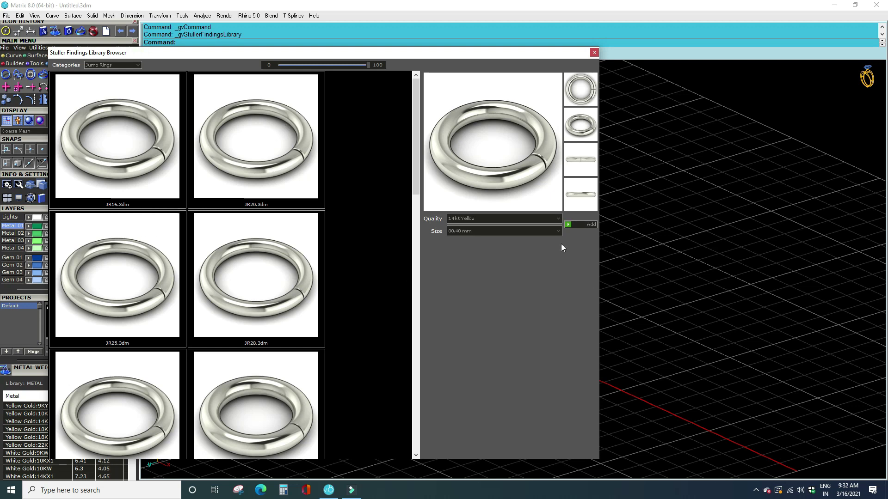
left_click(556, 230)
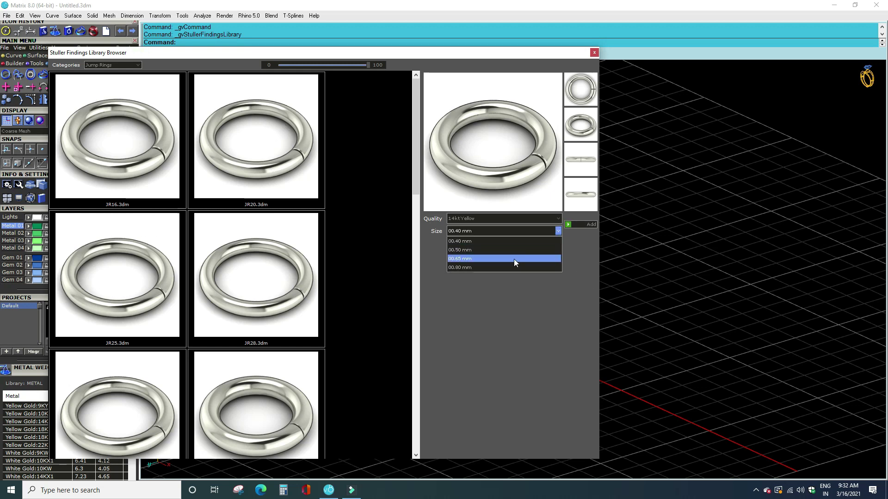
left_click(472, 334)
Close the Stuller Findings library, then briefly open and close the Ring Rail panel.
left_click(596, 54)
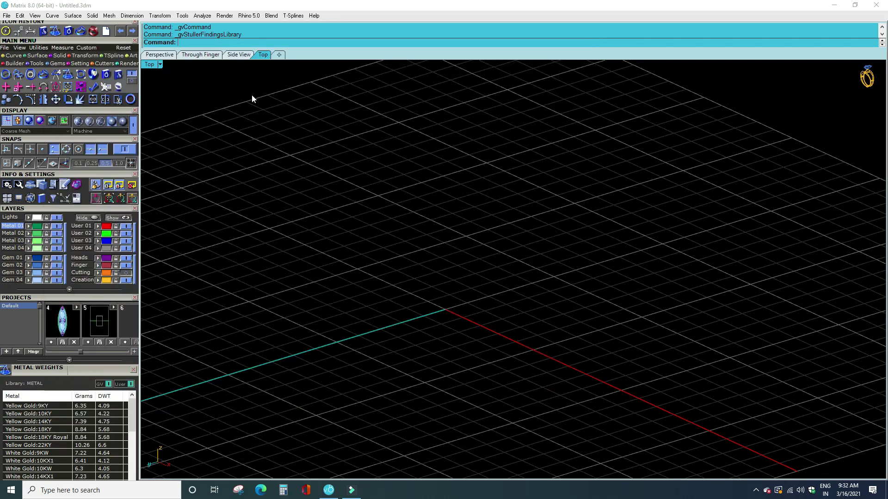
left_click(7, 75)
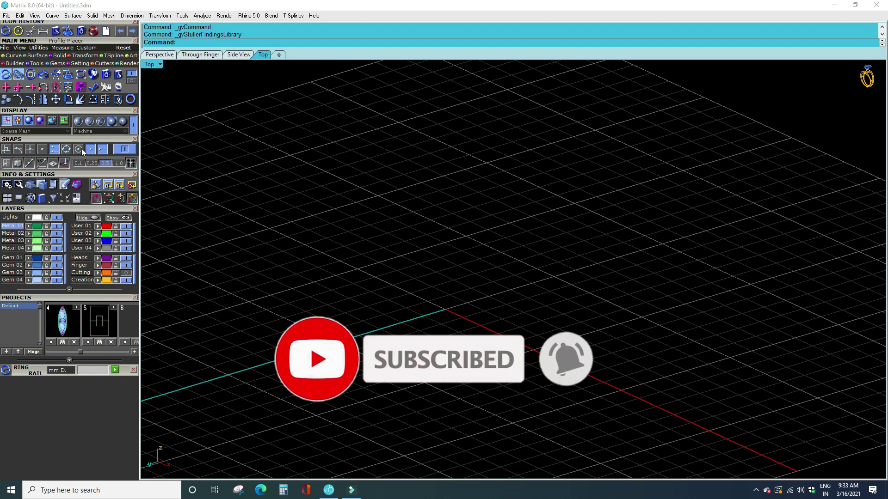
left_click(134, 370)
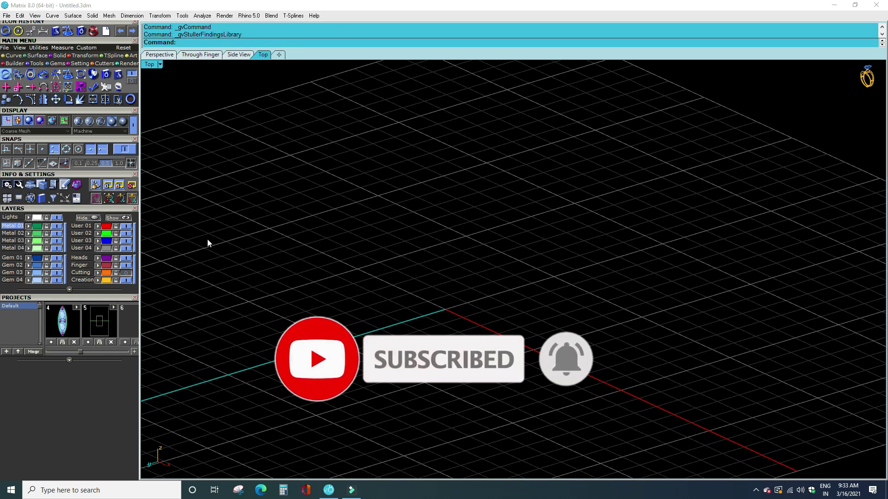